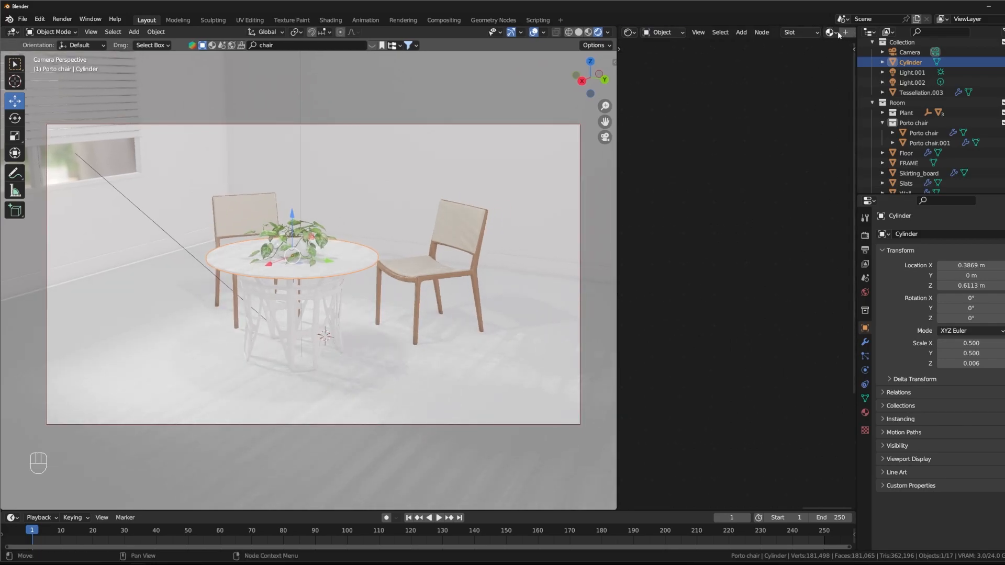
click(837, 32)
click(845, 32)
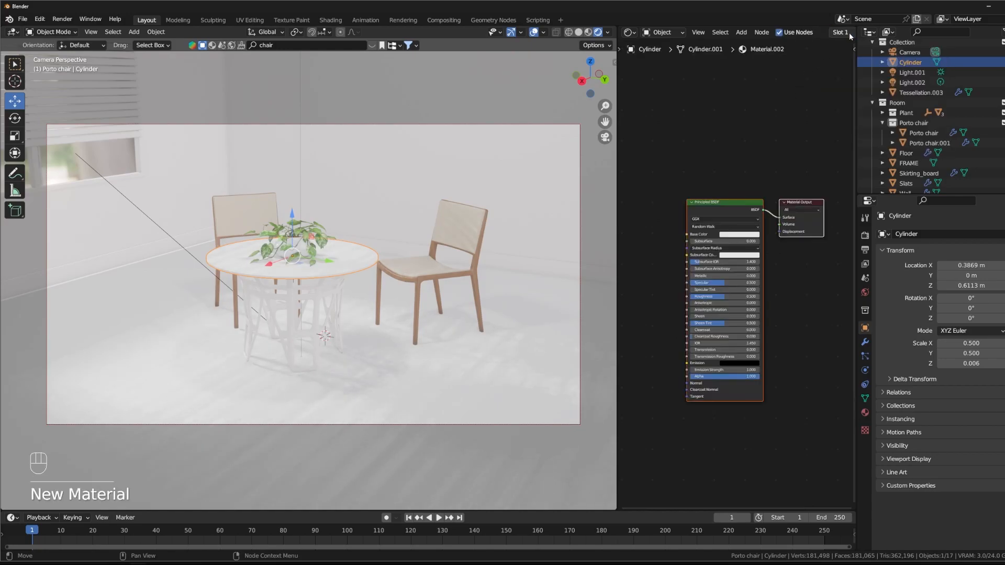
scroll(837, 32, down, 5)
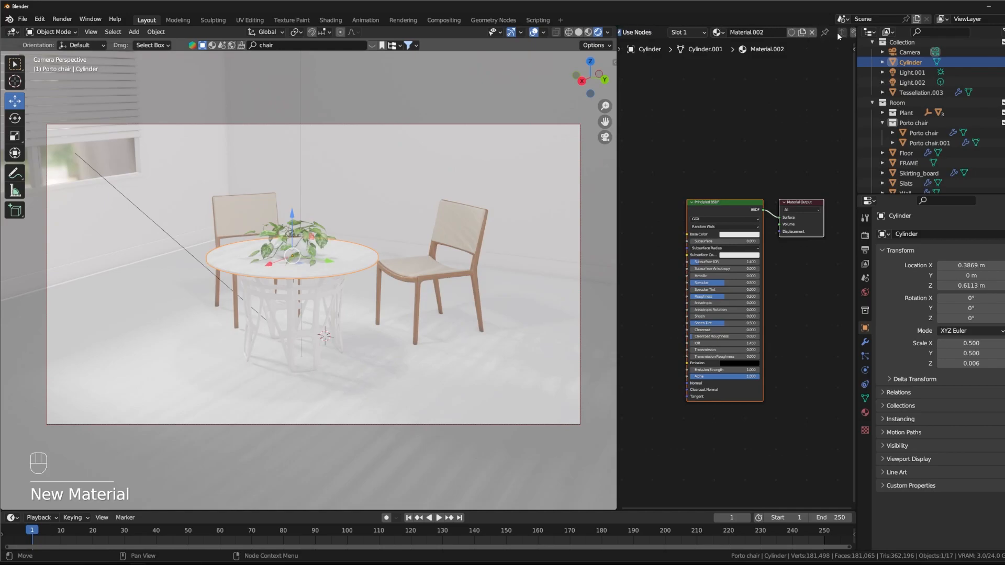
scroll(751, 71, up, 1)
click(811, 32)
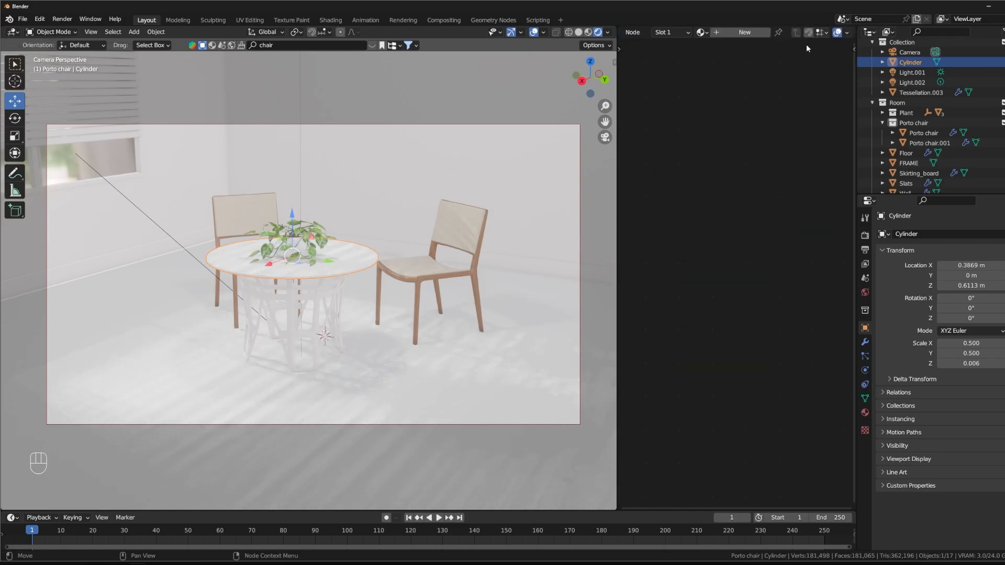
Step: Create a new material for the round tabletop
scroll(737, 35, up, 4)
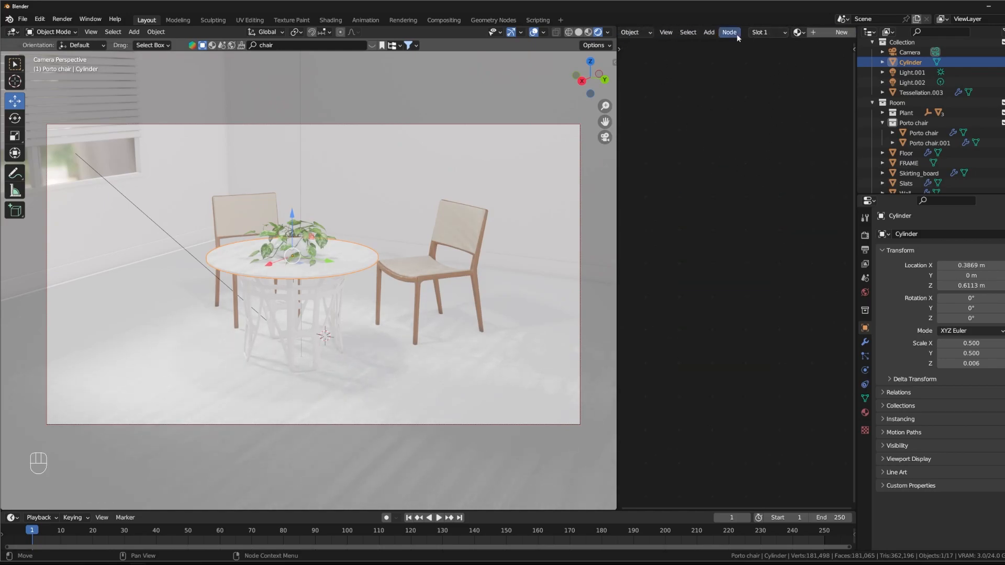
scroll(736, 34, down, 4)
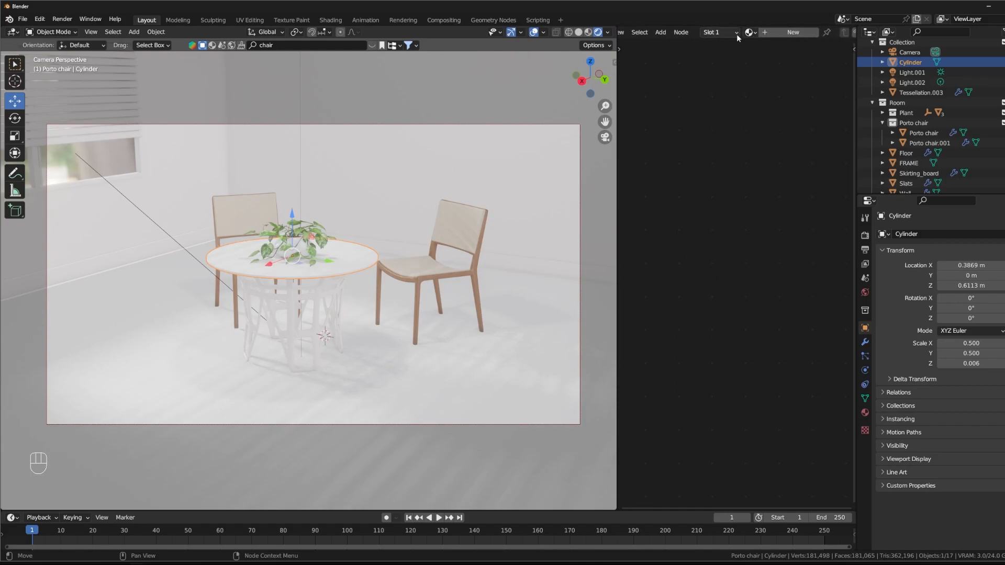
click(737, 33)
middle_drag(722, 134, 761, 135)
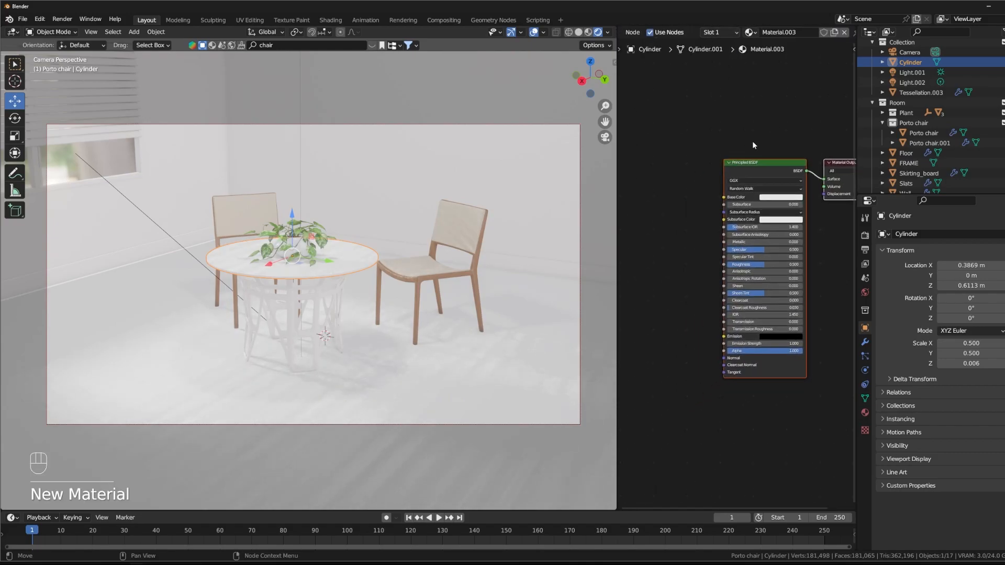
middle_drag(668, 253, 663, 228)
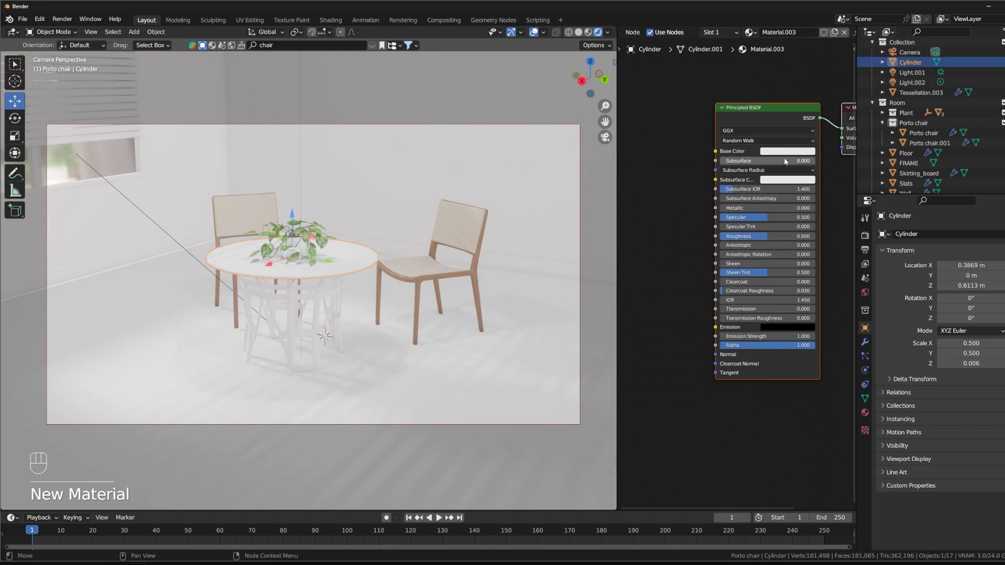
Step: Replace the tabletop material's Principled BSDF with a Glass BSDF and connect it to the Material Output's Surface
drag(785, 108, 711, 119)
click(711, 124)
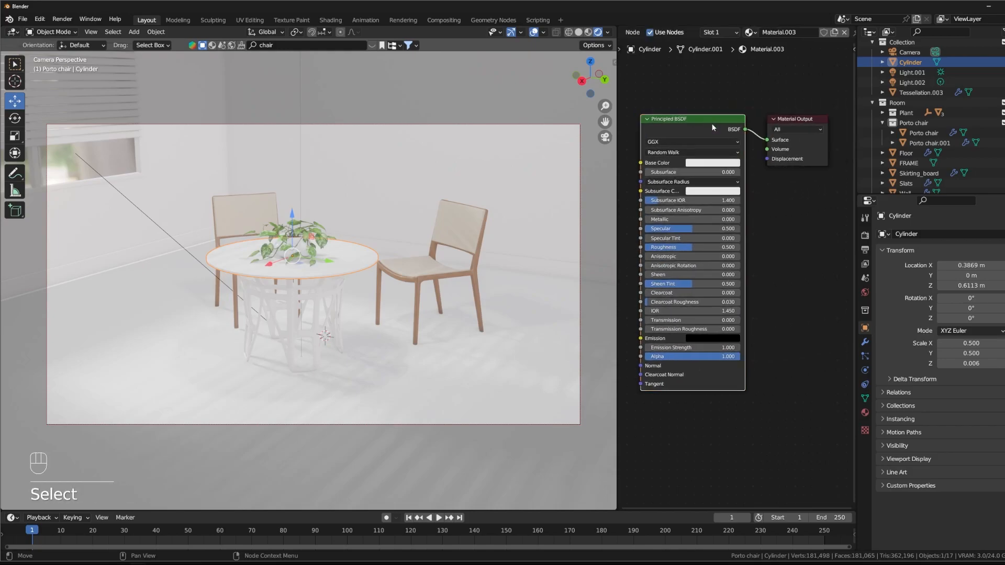
key(Delete)
key(shift+a)
click(711, 135)
text(glass)
key(Return)
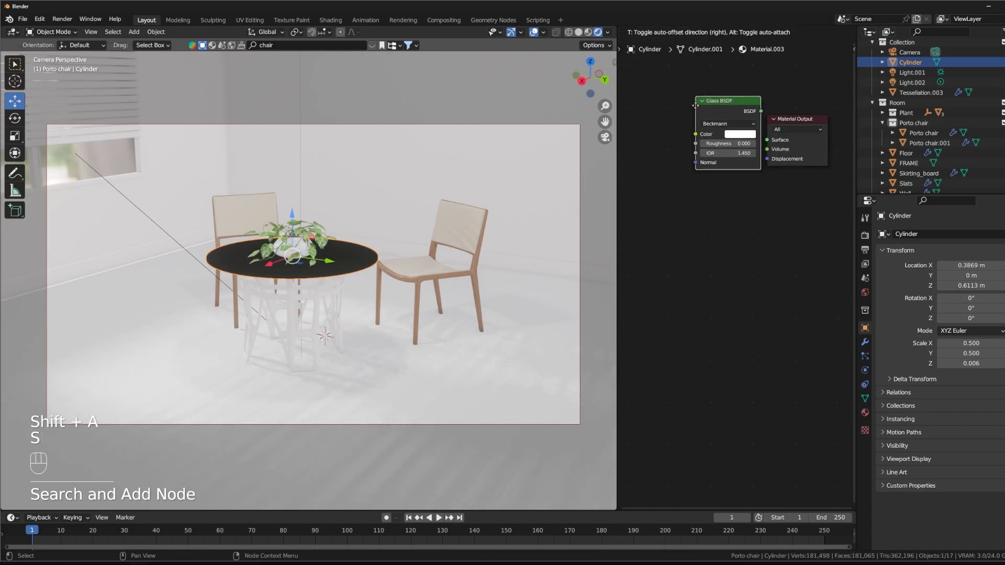
click(677, 122)
drag(742, 129, 766, 140)
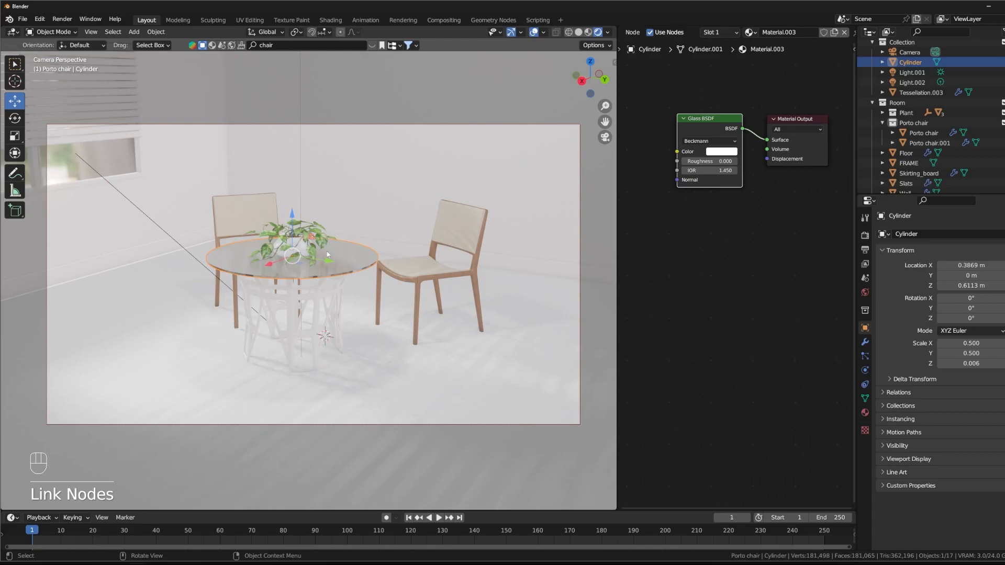
Step: Select the lattice table base under the glass top and give it a new material
mouse_move(312, 279)
middle_down()
mouse_move(323, 288)
mouse_move(315, 299)
mouse_move(317, 282)
middle_up()
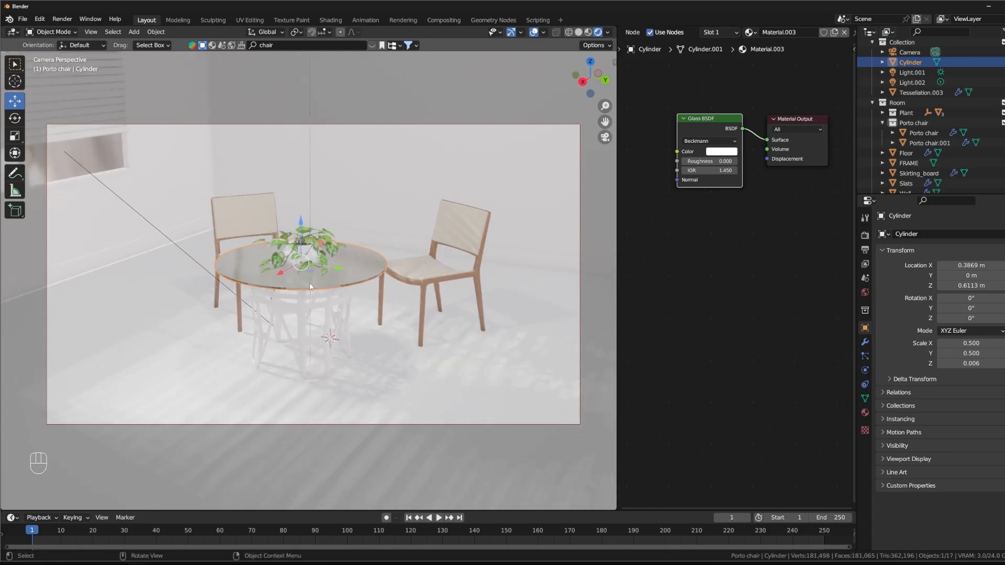
scroll(317, 281, up, 4)
scroll(318, 283, down, 6)
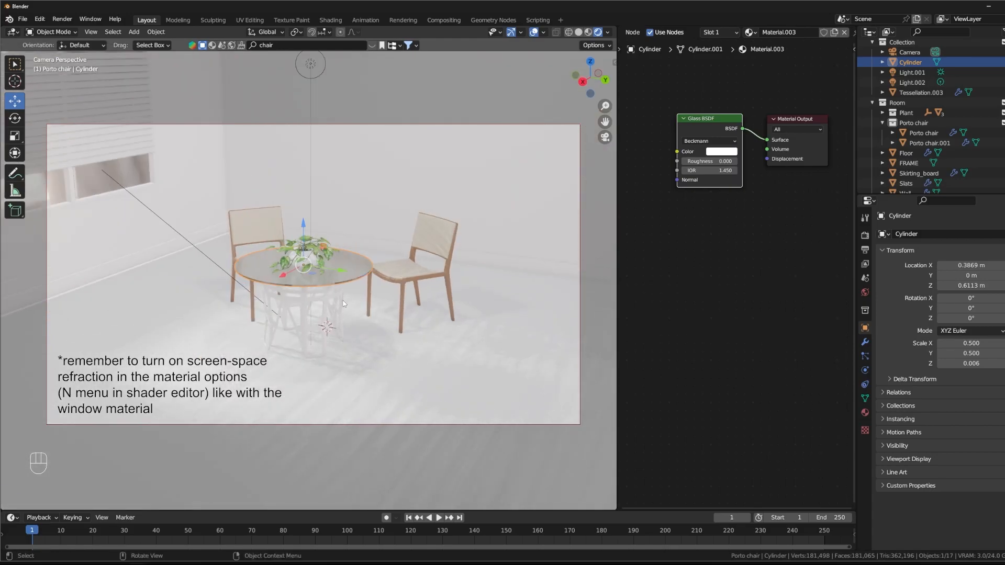
scroll(348, 272, up, 1)
shift+middle_drag(348, 287, 357, 261)
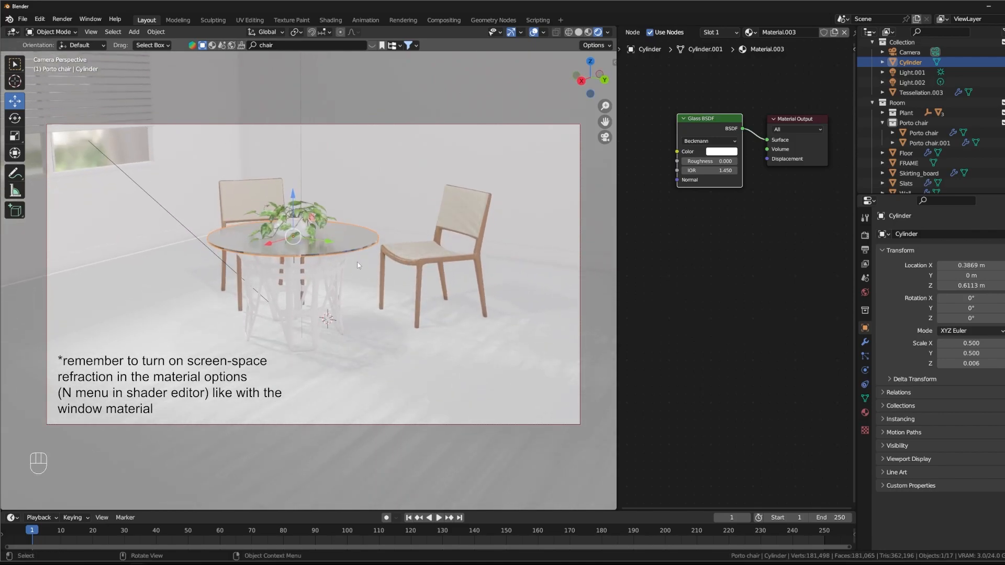
click(335, 281)
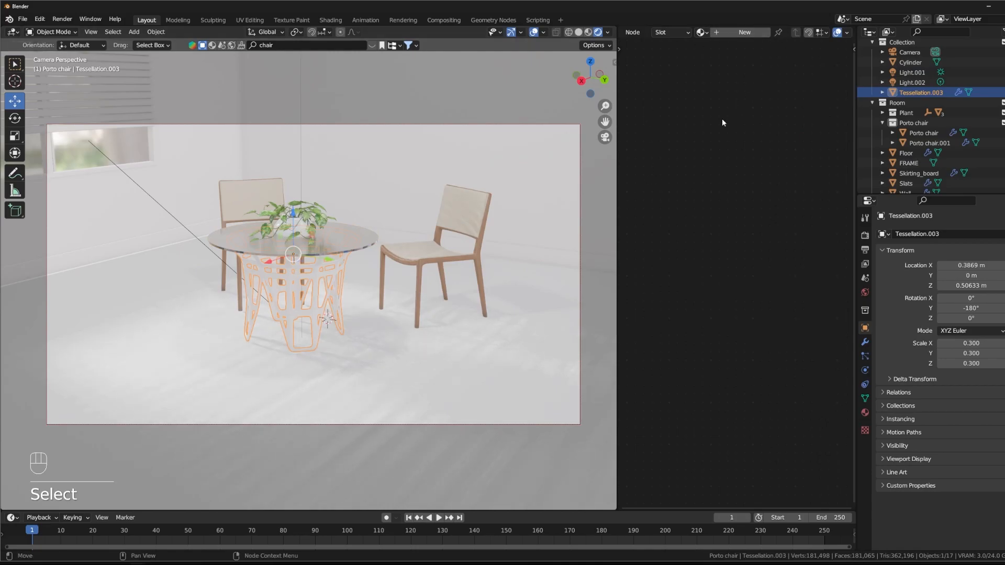
click(738, 33)
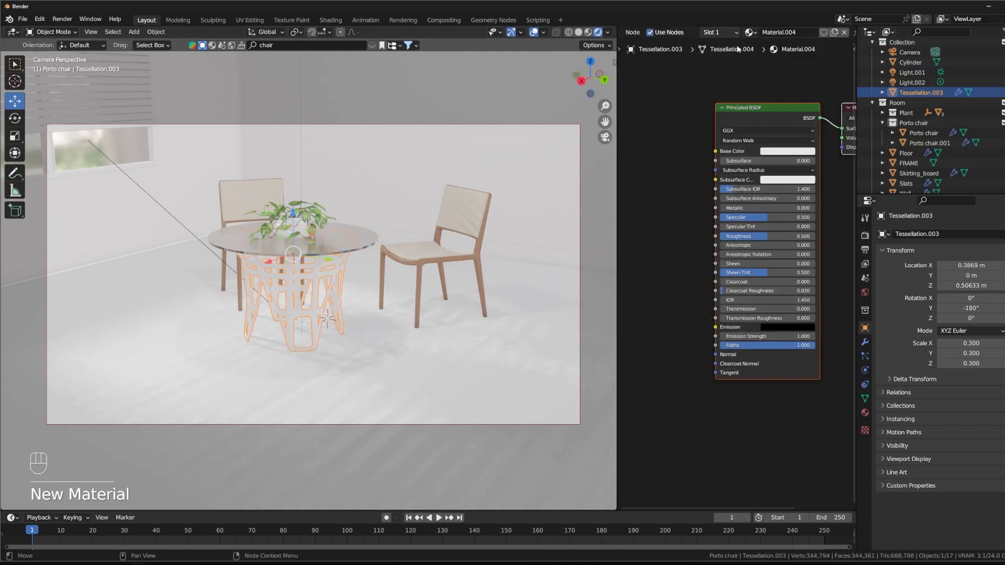
scroll(668, 230, up, 4)
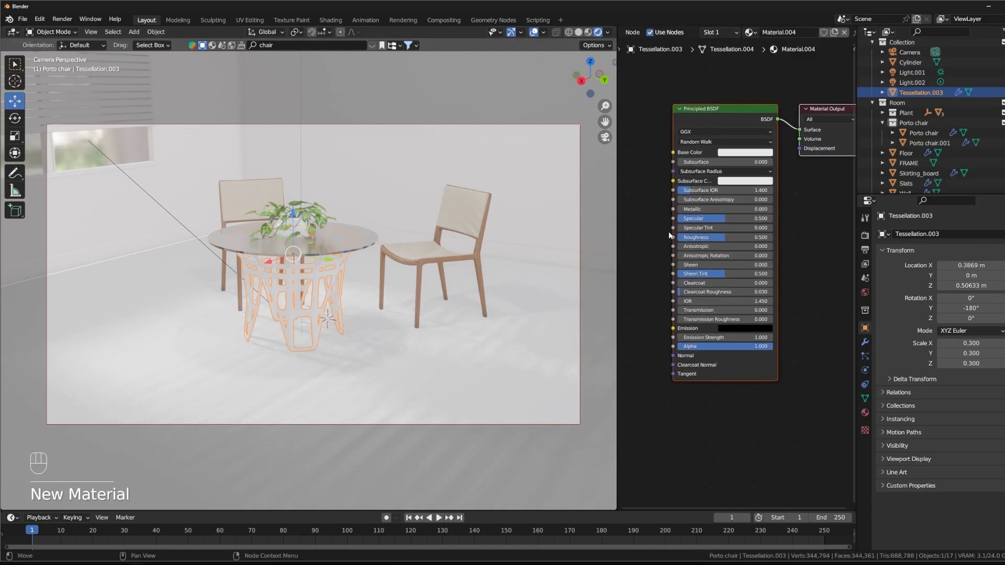
middle_drag(640, 199, 658, 239)
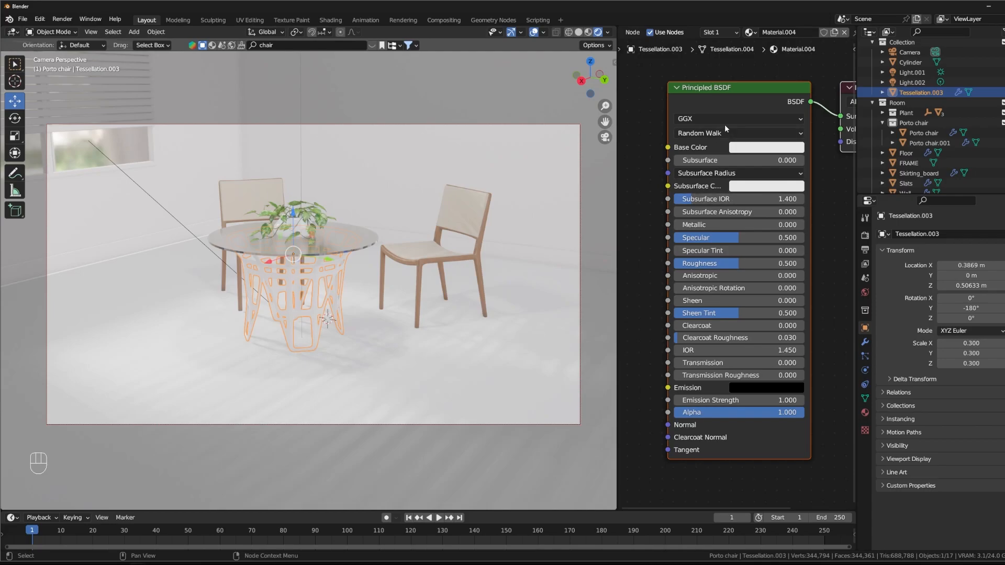
Step: Darken the table base's Base Color to dark grey and set Metallic to 1
click(756, 152)
click(787, 150)
drag(827, 166, 827, 220)
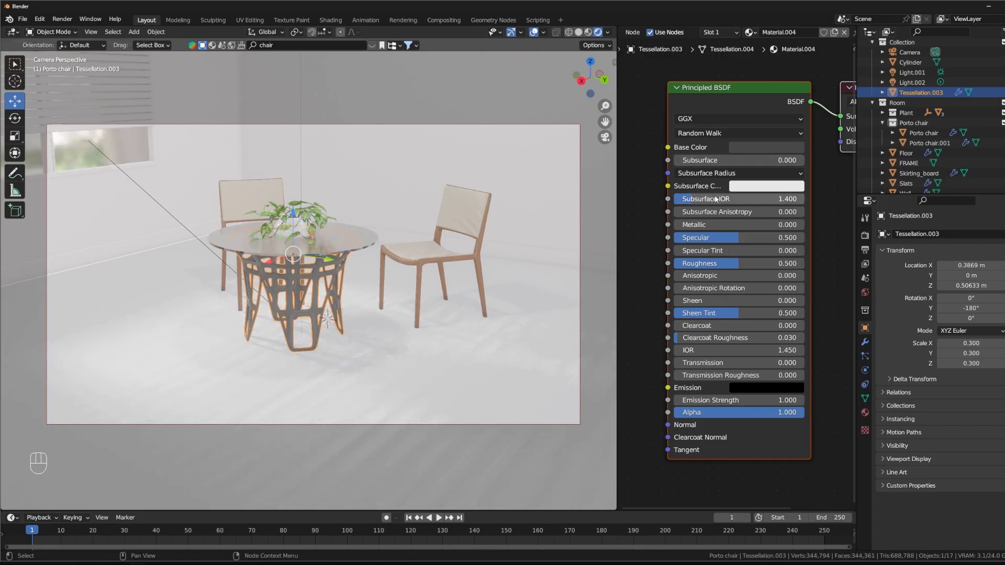
drag(698, 226, 801, 228)
mouse_move(443, 277)
middle_down()
mouse_move(445, 243)
mouse_move(456, 263)
middle_up()
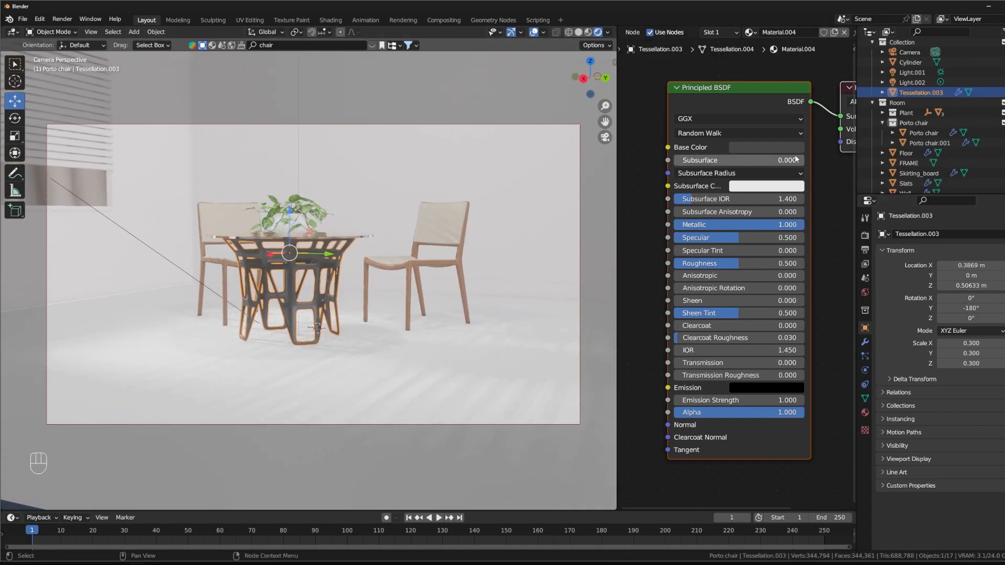
Step: Change the table base's Base Color to a light golden tan, with Specular about 0.633 and Roughness about 0.296
click(801, 147)
drag(828, 222, 827, 167)
middle_drag(406, 284, 432, 235)
shift+middle_drag(432, 235, 424, 298)
scroll(402, 283, up, 3)
drag(739, 263, 691, 263)
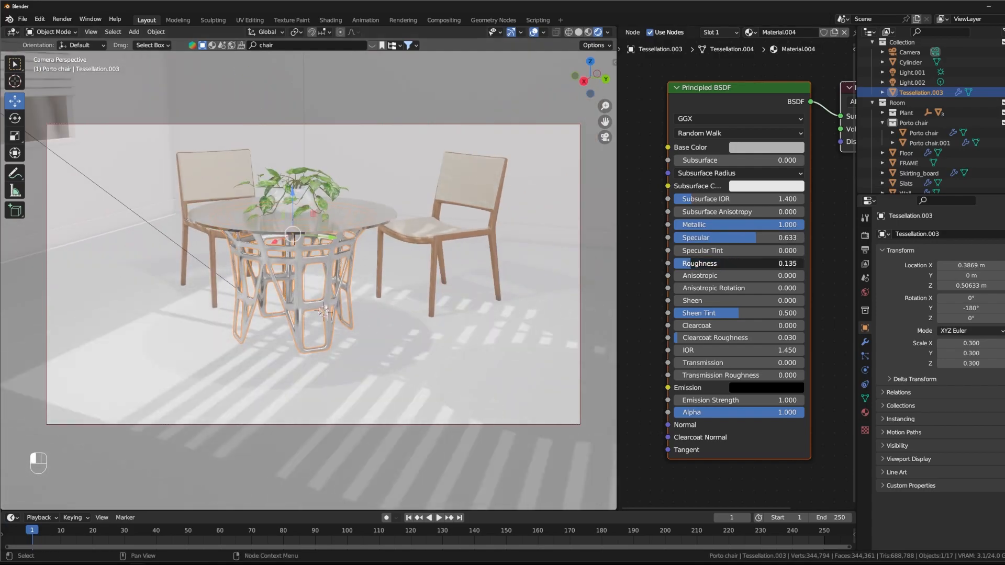
click(766, 147)
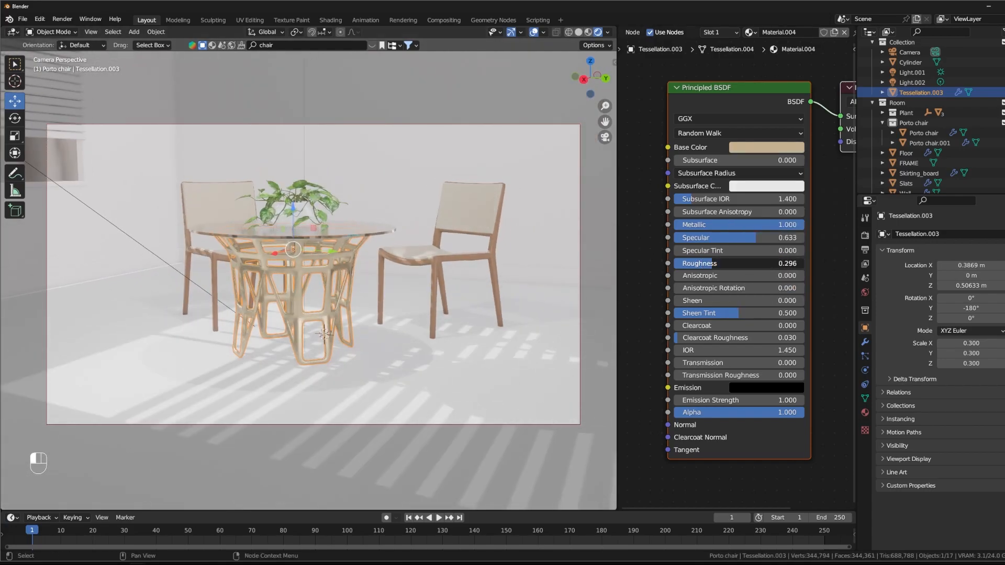
Step: Add a Noise Texture node and connect its Fac output to the Principled BSDF's Roughness
middle_drag(617, 250, 699, 239)
scroll(737, 242, down, 5)
key(shift+a)
click(649, 233)
text(noise)
key(Return)
click(652, 224)
drag(707, 235, 683, 199)
key(ctrl+z)
Step: Duplicate the Noise Texture node and place the copy below the original
key(shift+d)
click(692, 343)
middle_drag(702, 369, 711, 289)
Step: Add a Bump node, feed the duplicated noise's Fac into its Height and connect its Normal to the Principled BSDF
key(shift+a)
text(bump)
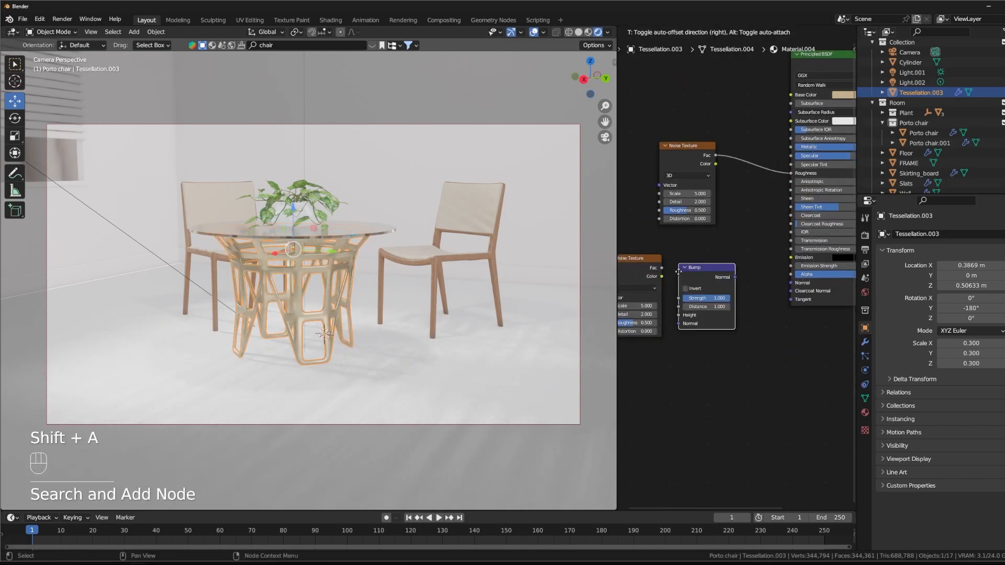
click(700, 279)
drag(662, 268, 697, 329)
drag(754, 288, 769, 272)
Step: Rearrange the noise nodes and insert a Color Ramp between the upper Noise Texture and the Roughness input
drag(638, 259, 673, 258)
drag(691, 146, 637, 146)
middle_drag(696, 157, 675, 161)
key(shift+a)
text(color ramp)
key(Return)
click(744, 159)
Step: Set the upper Noise Texture's Scale to 1 and move the Color Ramp's black stop to about 0.372
scroll(673, 161, up, 1)
middle_drag(660, 234, 720, 185)
double_click(703, 178)
text(1)
key(Return)
middle_drag(784, 202, 725, 174)
drag(712, 123, 745, 122)
Step: Set the lower Noise Texture's Scale to 300 and the Bump node's Strength to 0.01
double_click(682, 269)
text(300)
double_click(763, 261)
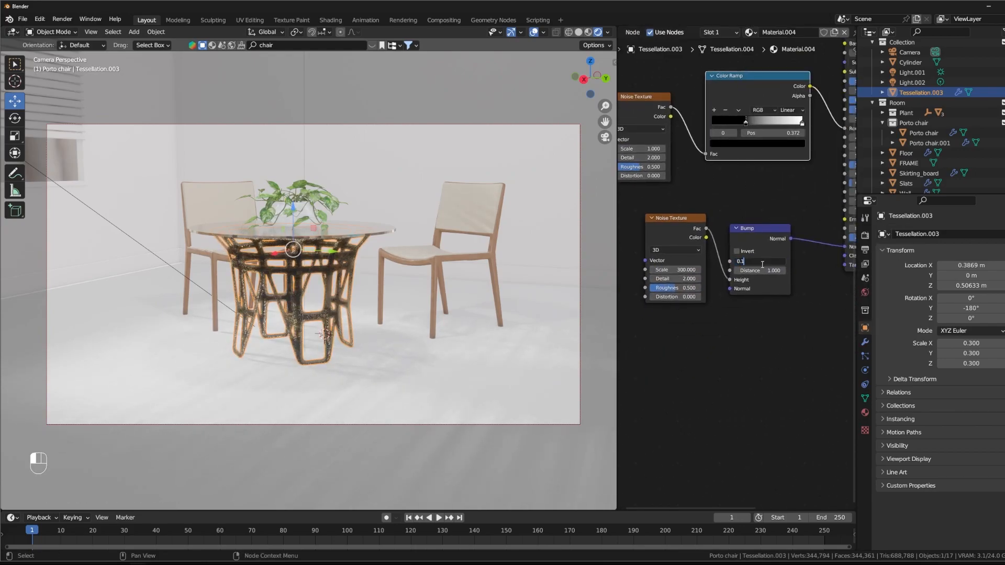
text(0.1)
key(Return)
double_click(766, 260)
text(0.01)
key(Return)
Step: Move the Color Ramp's black stop to about 0.512 while checking the table base close up
scroll(351, 274, up, 8)
shift+middle_drag(352, 274, 373, 157)
scroll(373, 157, down, 3)
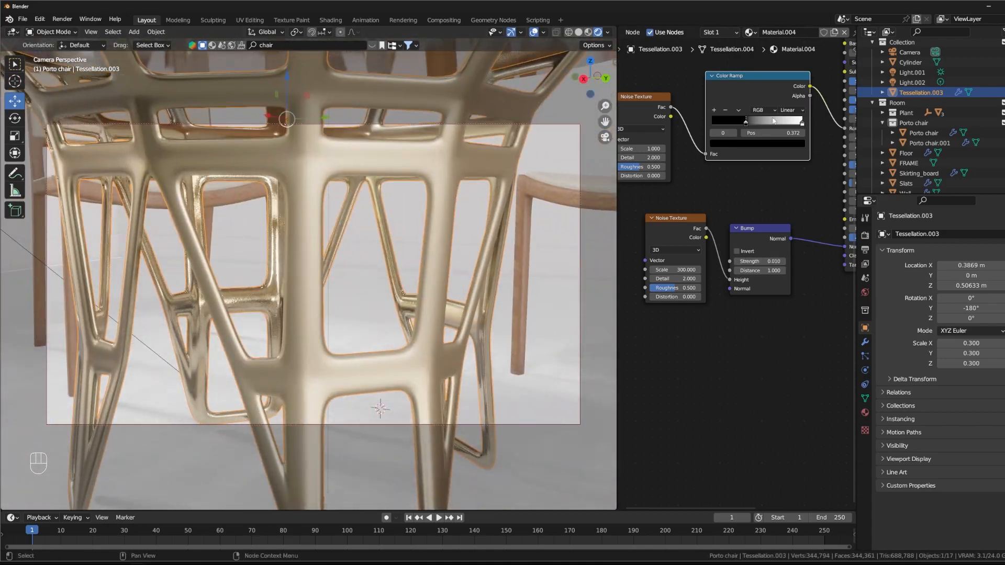
drag(748, 126, 757, 132)
drag(757, 129, 770, 128)
middle_drag(771, 129, 788, 129)
Step: Set the upper Noise Texture's Scale to 500 and move the Color Ramp's black stop to about 0.358
shift+drag(660, 148, 722, 147)
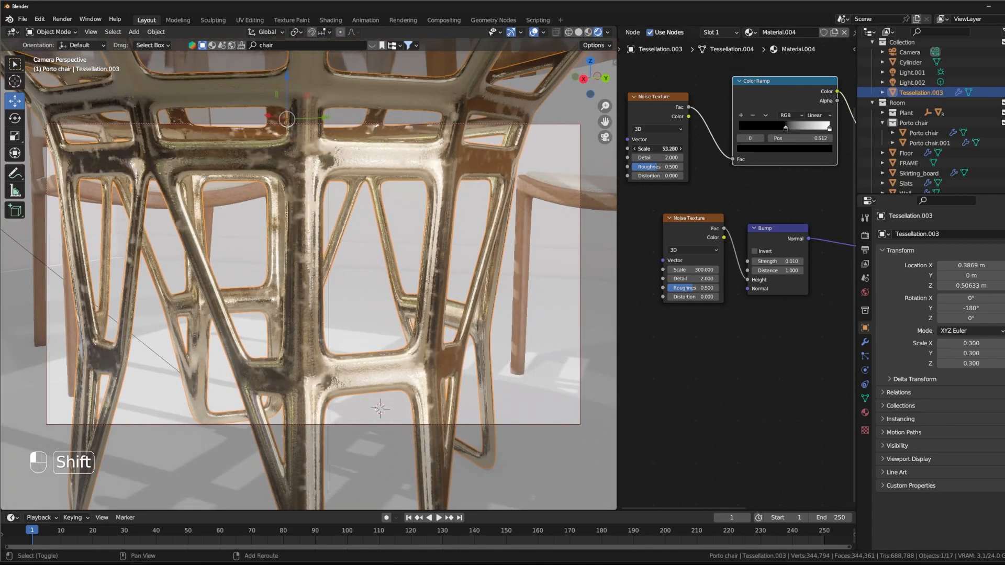
double_click(661, 146)
text(500)
key(Return)
drag(785, 128, 771, 129)
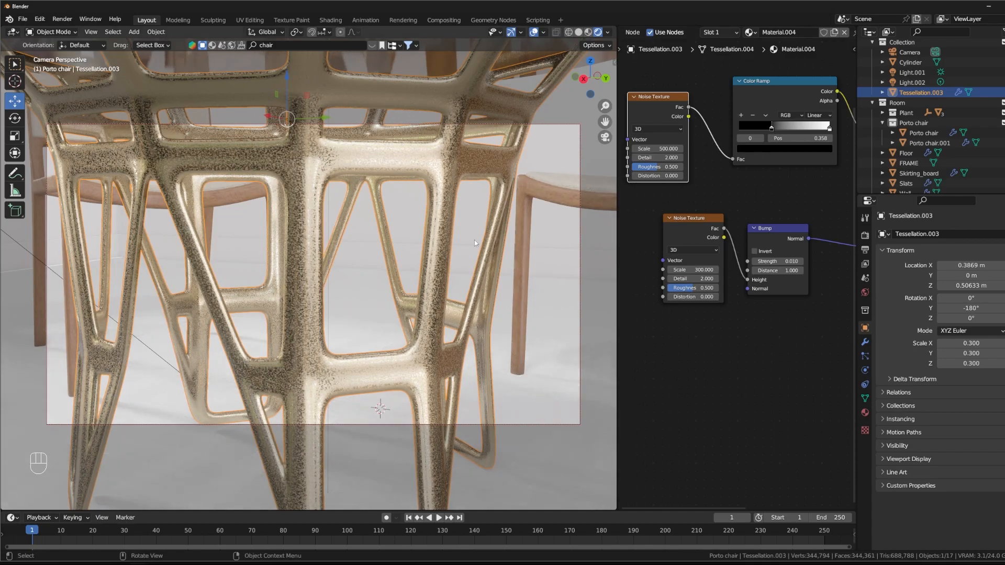
Step: Return to the camera view and move the Color Ramp's white stop to about 0.589
key(KP_0)
key(KP_0)
middle_drag(278, 338, 361, 341)
middle_drag(783, 185, 685, 293)
click(736, 235)
drag(731, 237, 700, 235)
middle_drag(502, 262, 514, 272)
Step: Brighten the table base's Base Color to a Value of about 0.911 and shift it to a pale peach
middle_drag(738, 157, 670, 168)
click(769, 162)
drag(814, 57, 814, 44)
drag(773, 80, 782, 76)
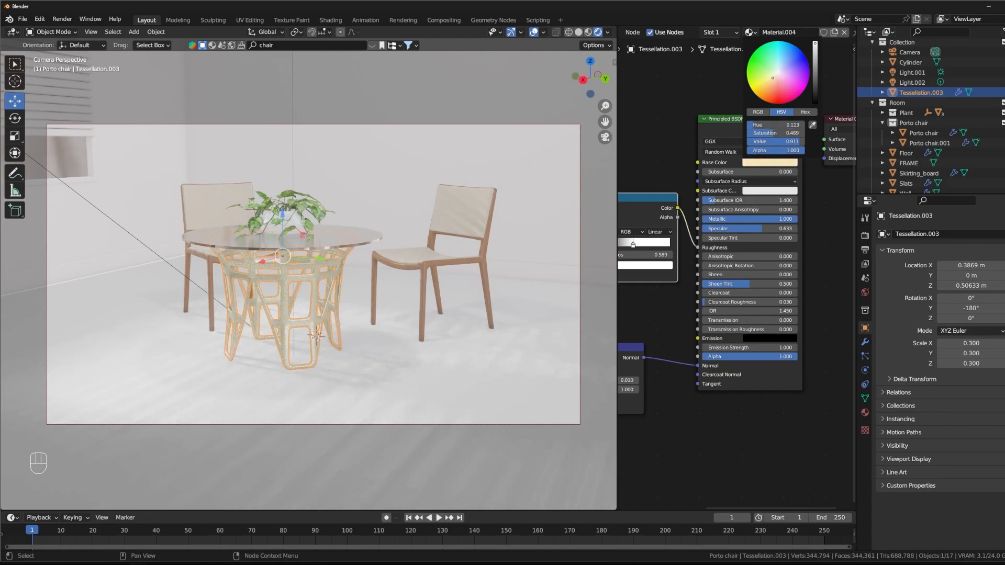
drag(779, 76, 774, 76)
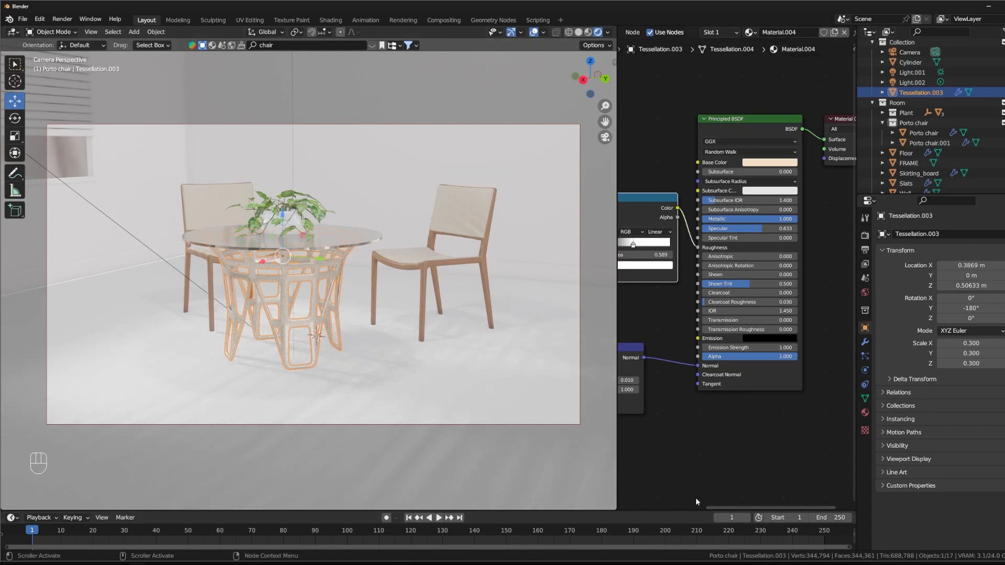
Step: Examine the table base's node setup and the look of the table from several angles
middle_drag(739, 445, 806, 417)
scroll(727, 314, down, 1)
middle_drag(314, 202, 344, 240)
click(344, 299)
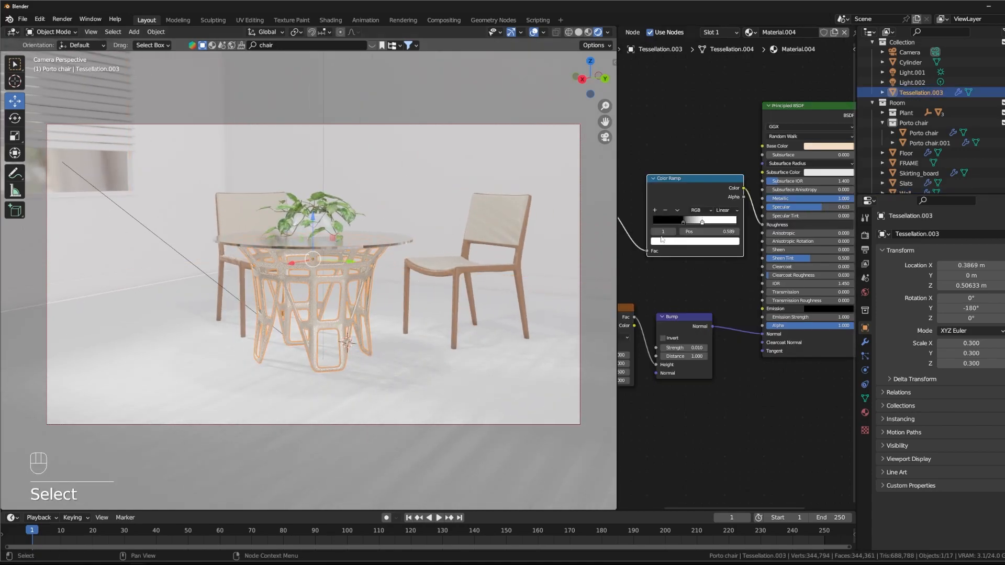
middle_drag(681, 320, 754, 303)
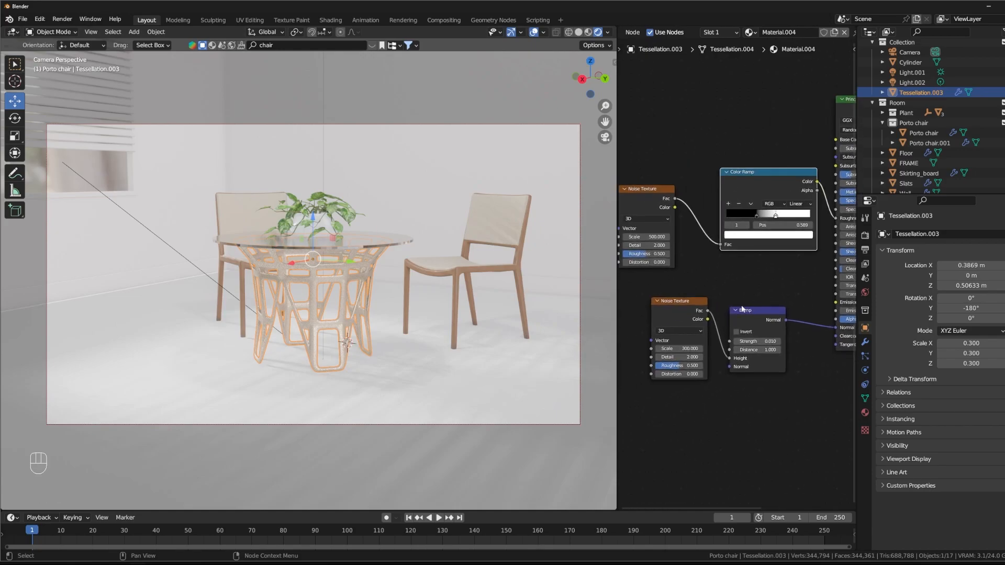
middle_drag(358, 258, 361, 269)
shift+middle_drag(401, 232, 395, 230)
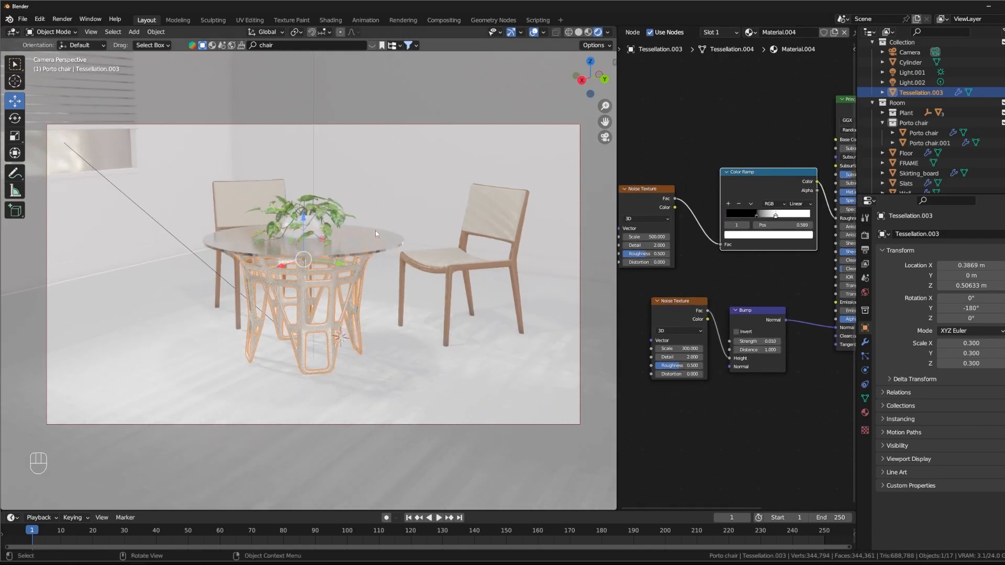
middle_drag(361, 272, 313, 276)
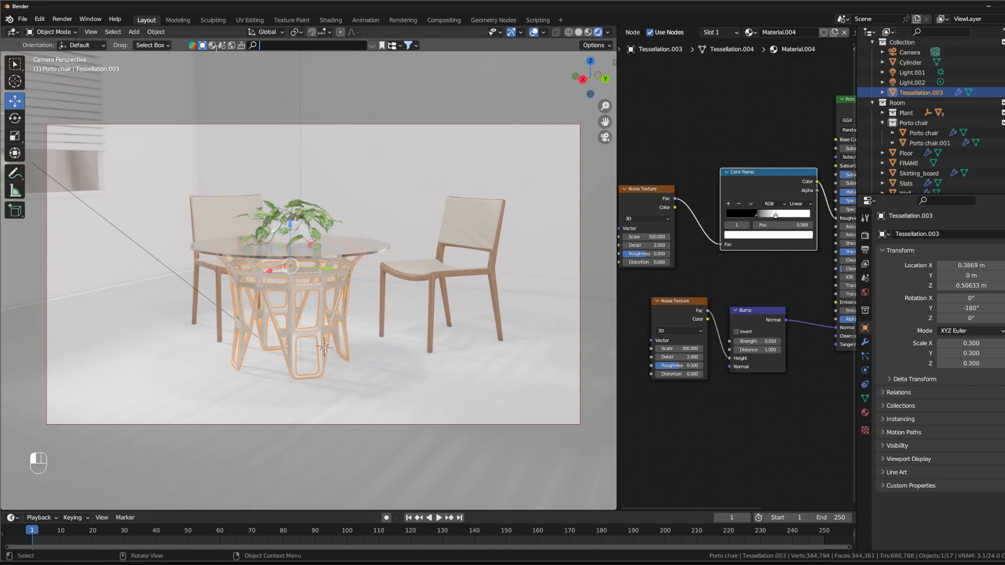
Step: Search the BlenderKit materials for "wallpaper" and preview several of them, including arcs wallpaper and Luxury Wallpaper
click(272, 45)
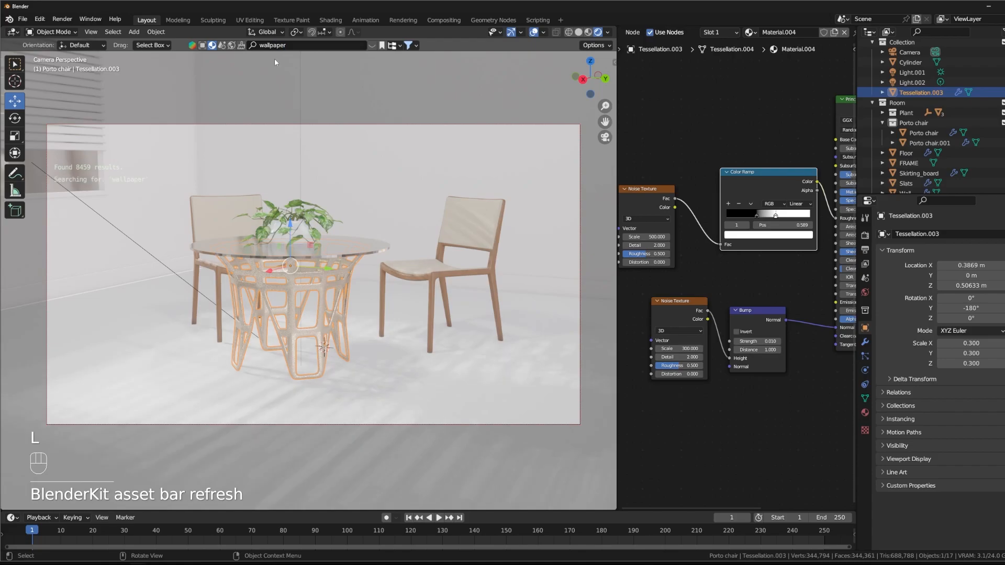
mouse_move(171, 129)
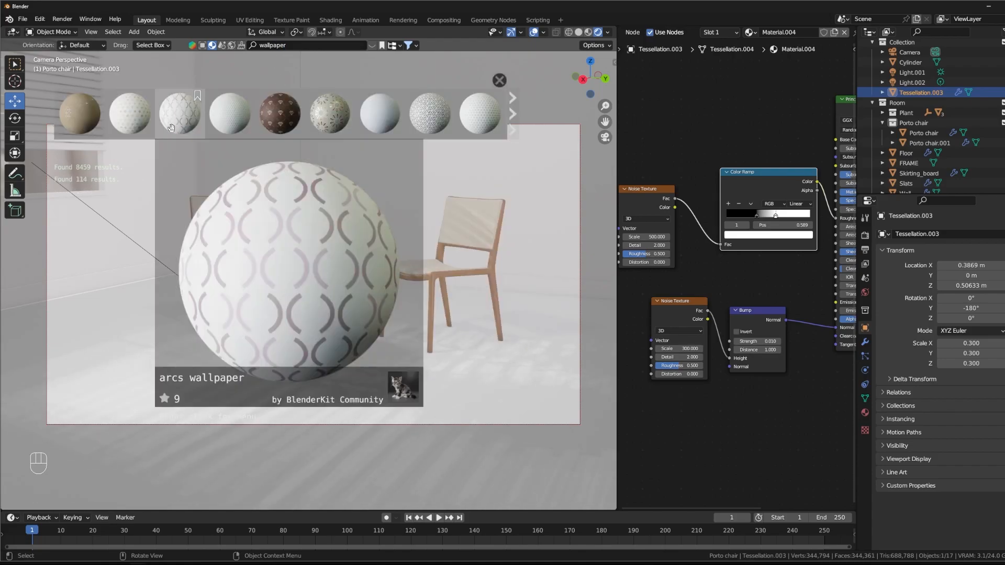
mouse_move(282, 111)
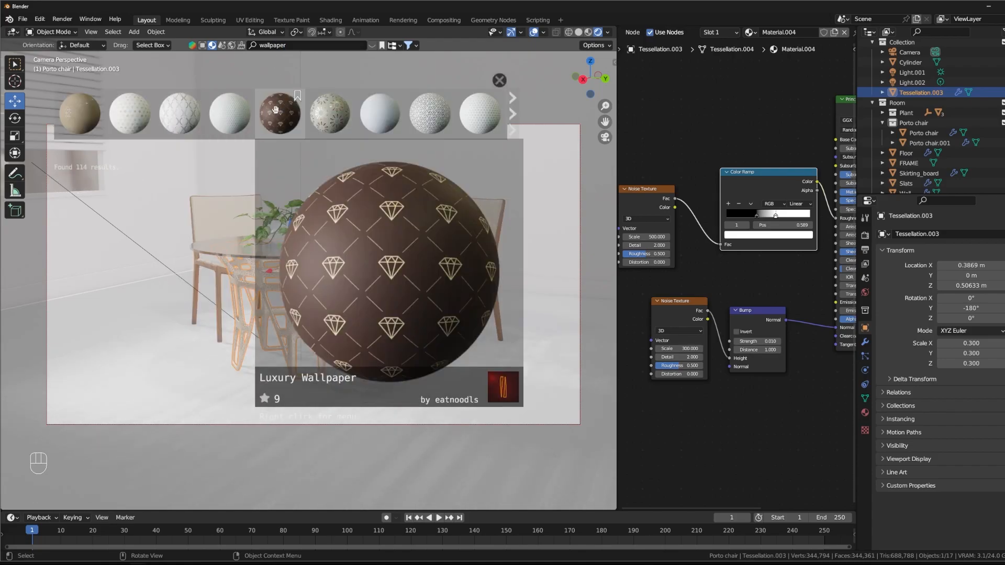
mouse_move(386, 109)
mouse_move(438, 115)
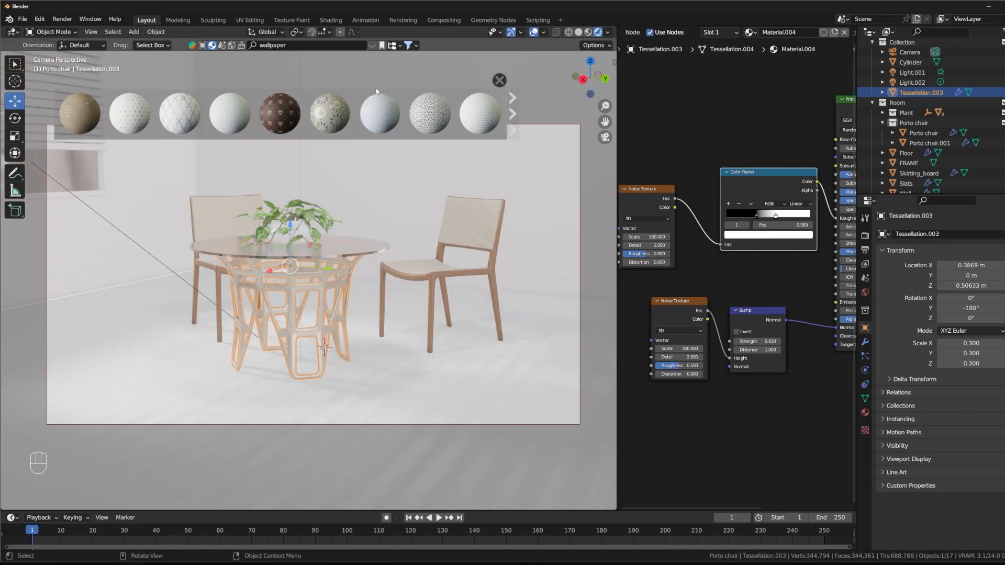
Step: Try a finely dotted white wallpaper material on the walls, followed by the brown wallpaper material
mouse_move(474, 113)
drag(481, 112, 387, 146)
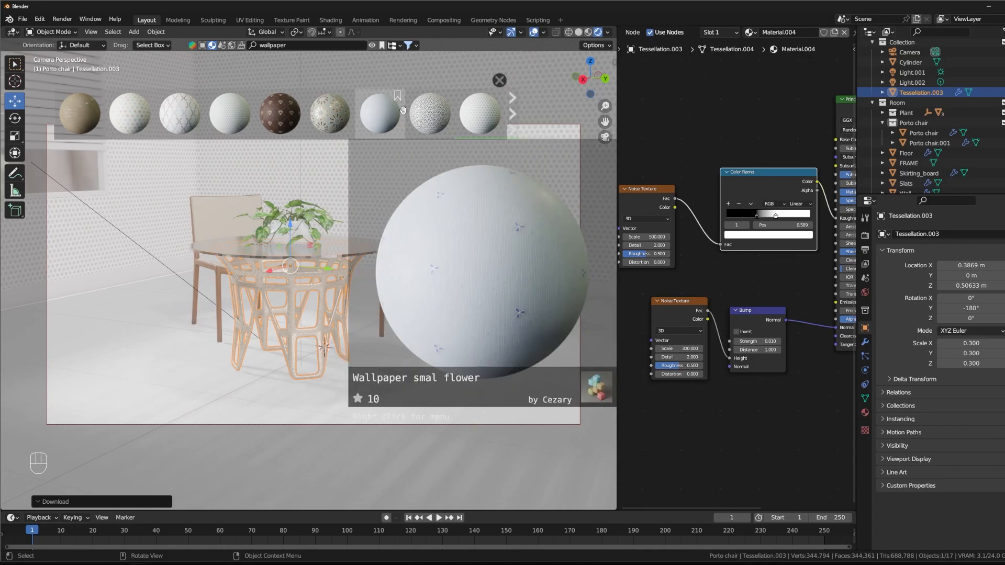
mouse_move(368, 186)
middle_down()
mouse_move(374, 207)
mouse_move(374, 195)
middle_up()
scroll(371, 198, down, 1)
scroll(378, 199, down, 1)
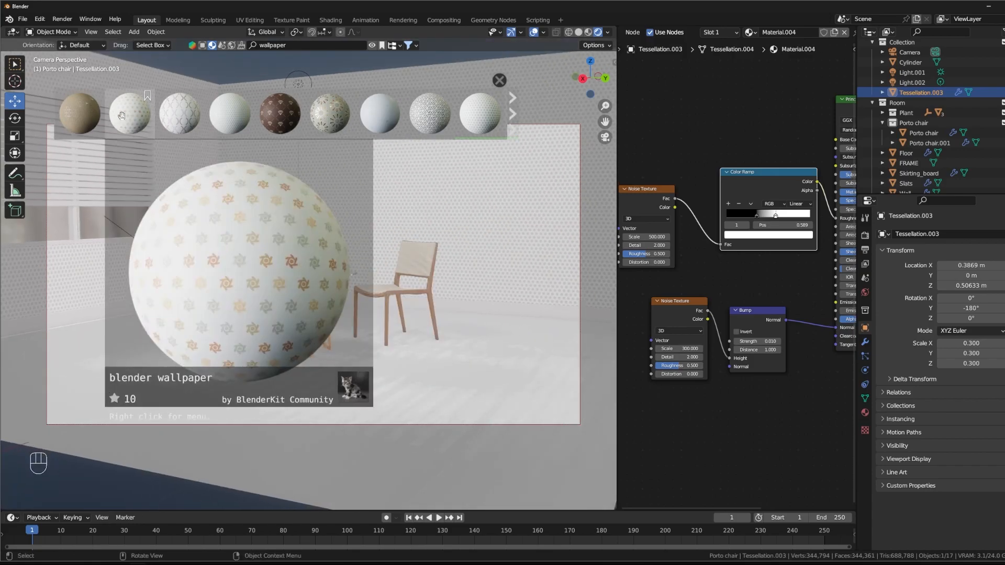
drag(80, 112, 440, 230)
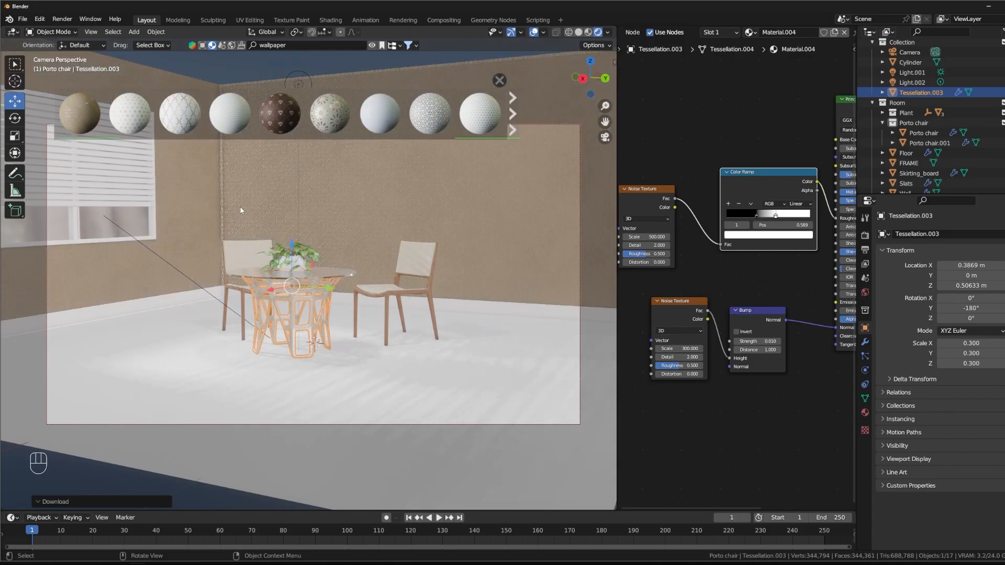
middle_drag(336, 193, 365, 205)
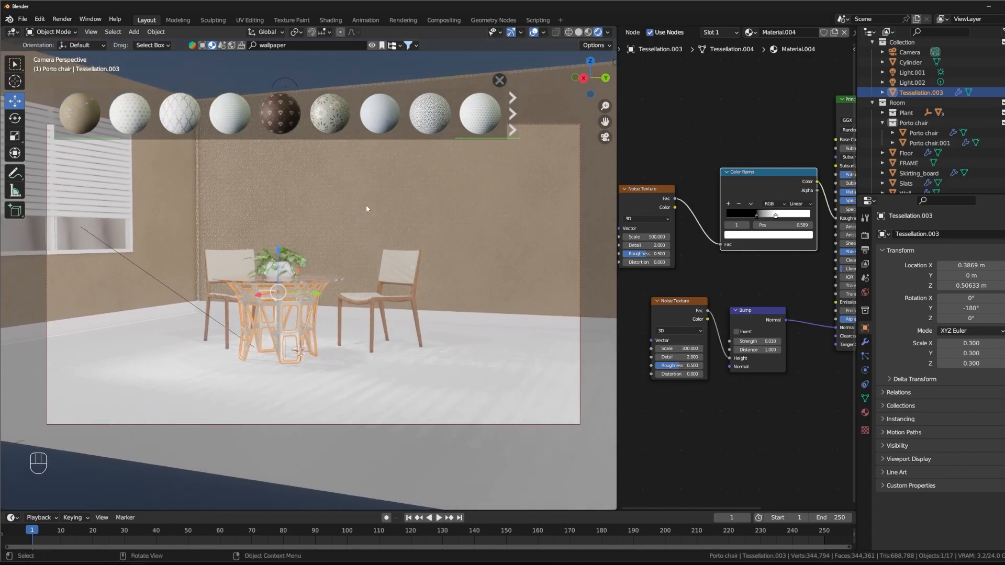
Step: Browse further wallpaper materials and try Wallpaper Japanese Black on the walls
click(516, 120)
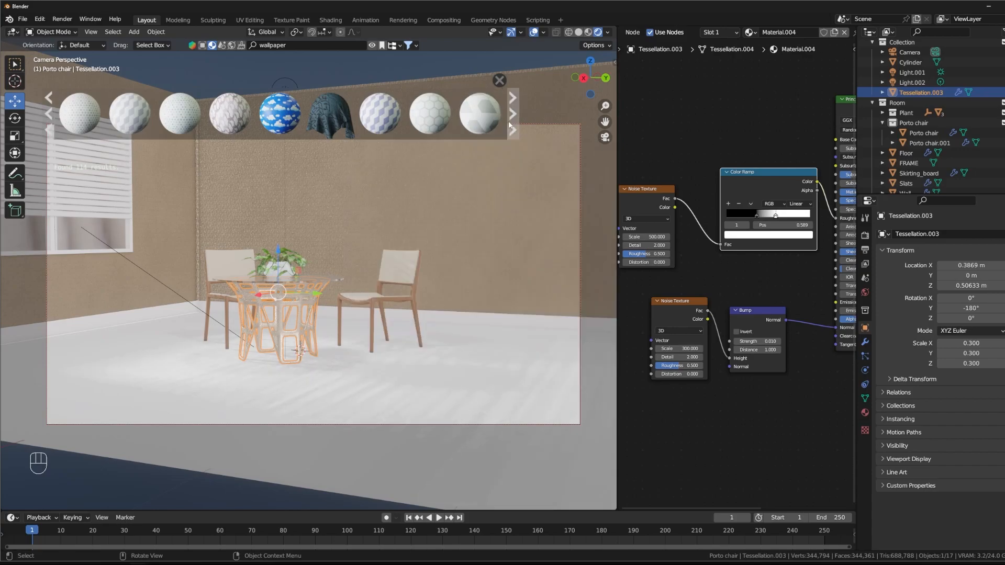
click(750, 32)
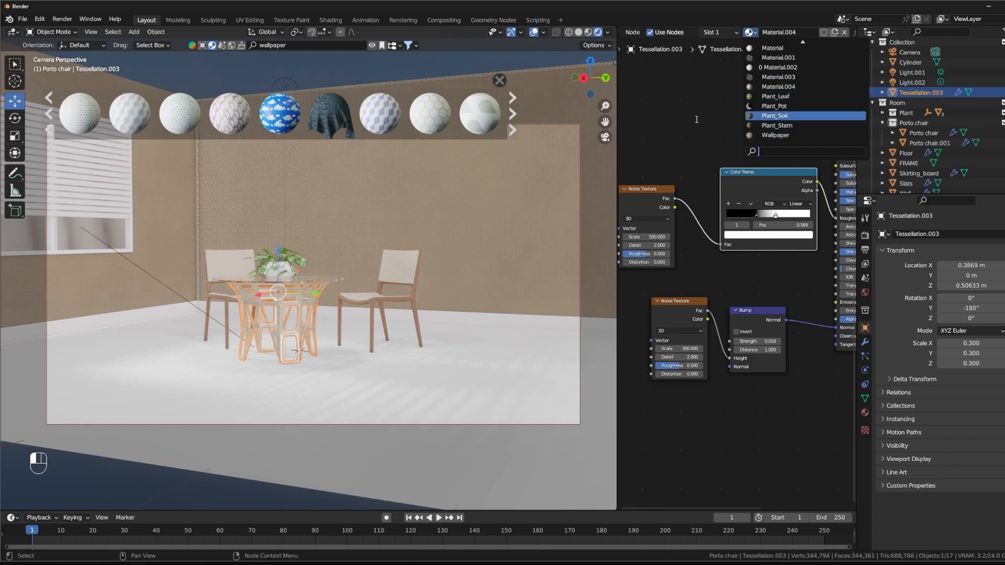
scroll(929, 75, up, 1)
mouse_move(128, 120)
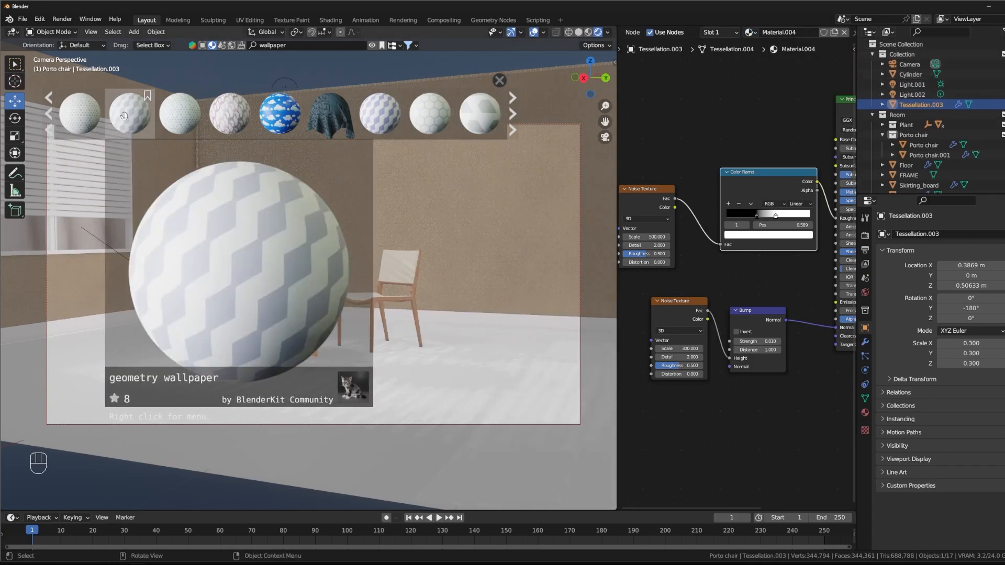
click(513, 114)
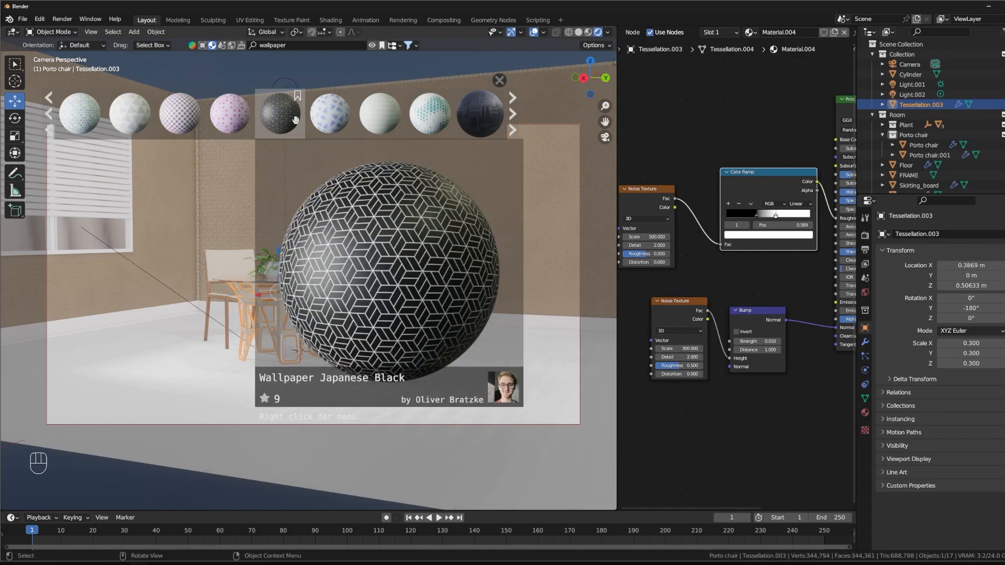
drag(291, 118, 468, 191)
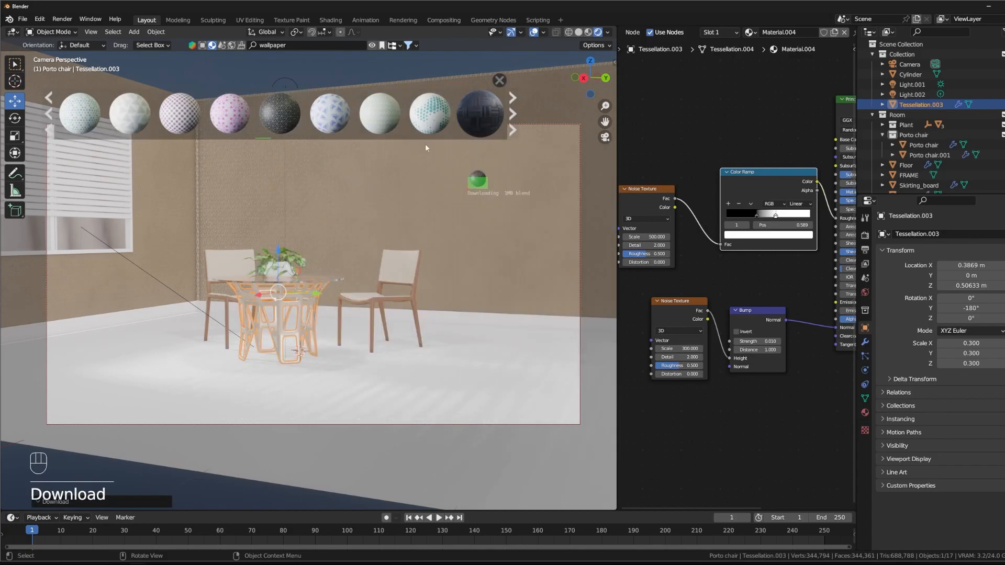
middle_drag(358, 180, 378, 195)
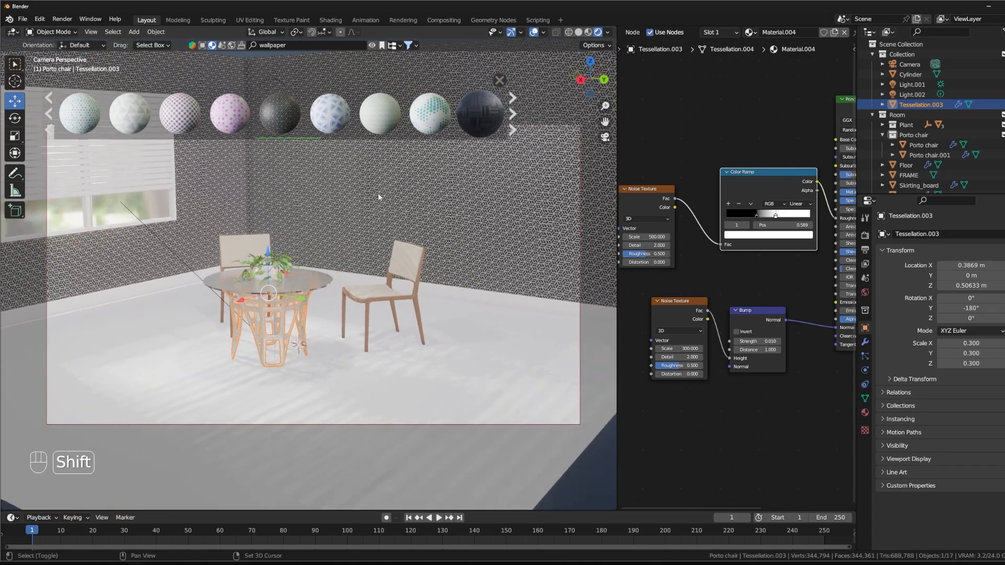
Step: Look through the remaining wallpapers, search the BlenderKit materials for "stucco" and preview several stucco wall materials
click(514, 115)
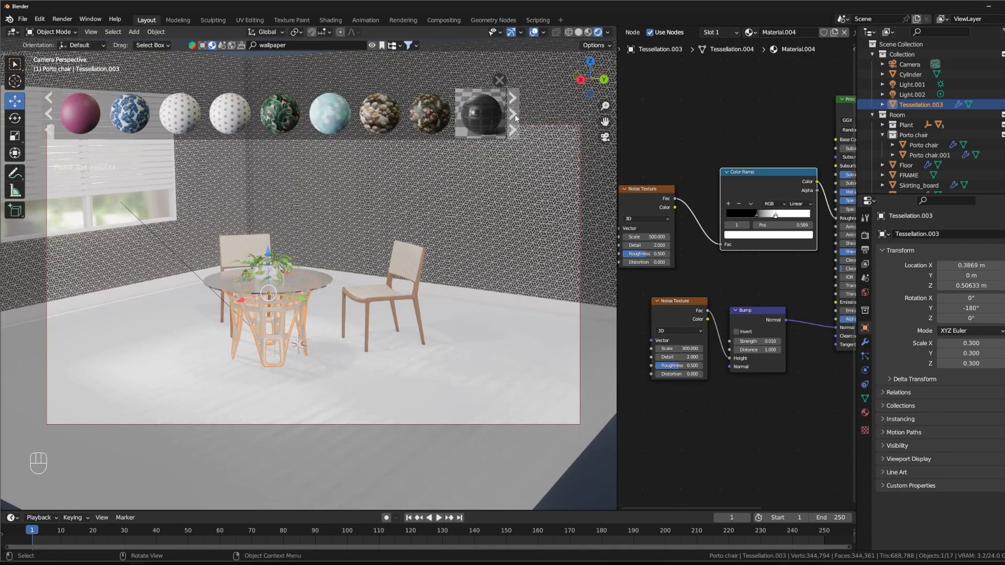
mouse_move(324, 129)
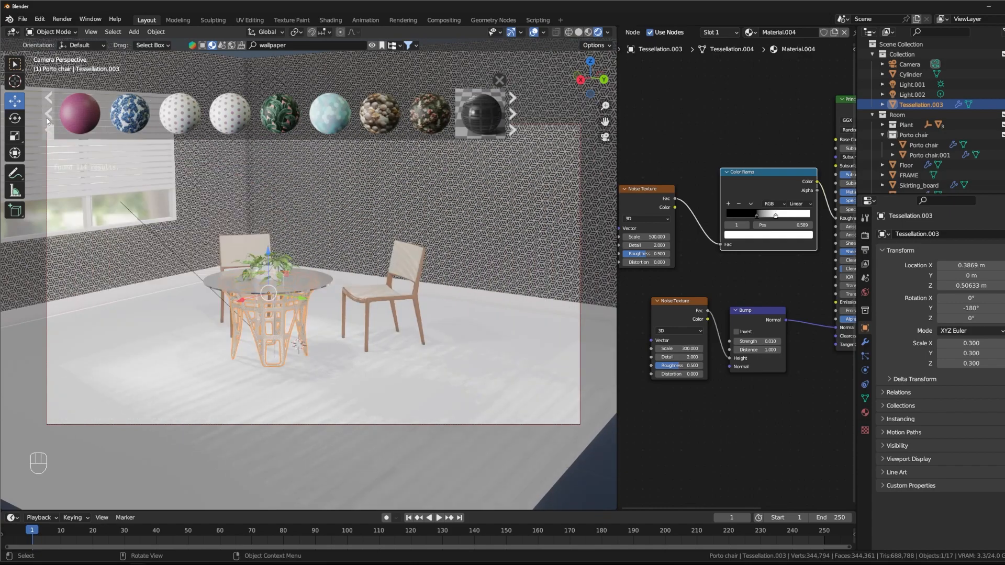
click(513, 113)
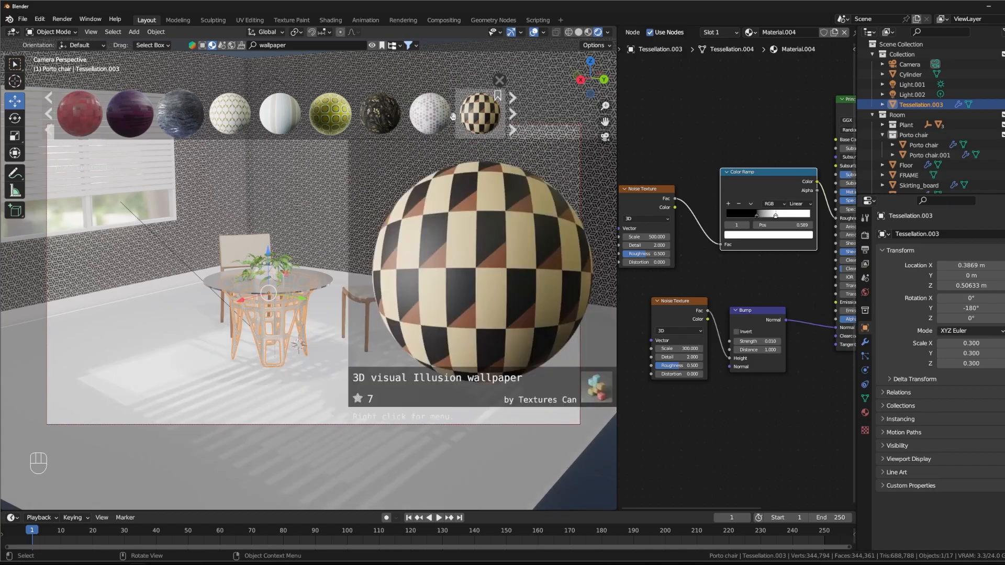
click(514, 114)
click(322, 46)
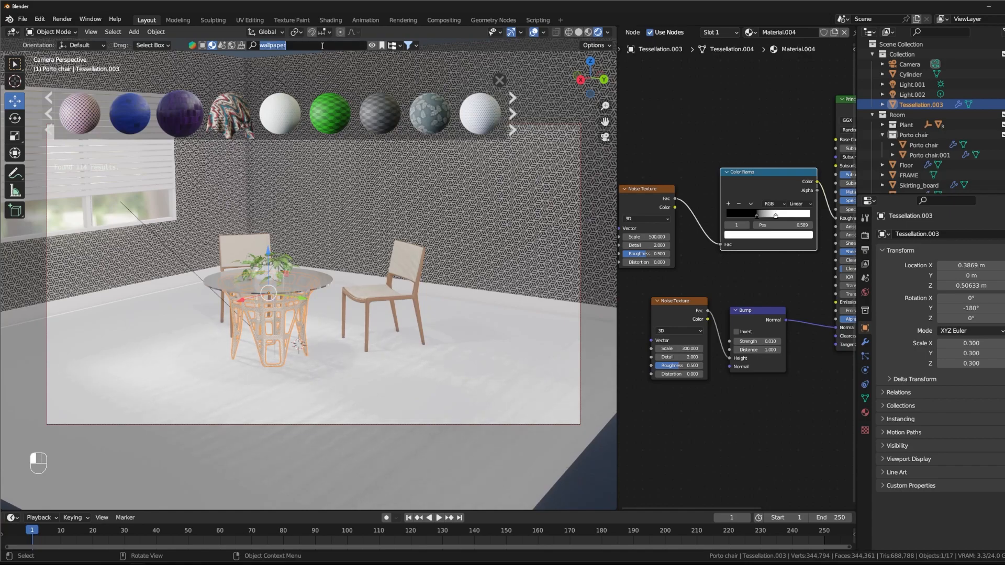
text(stucco)
key(Return)
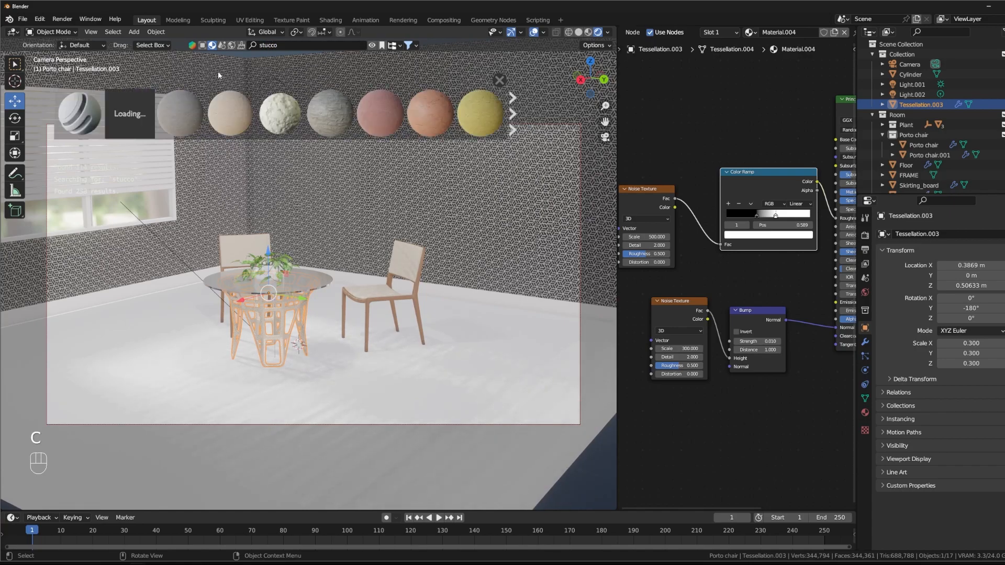
mouse_move(187, 104)
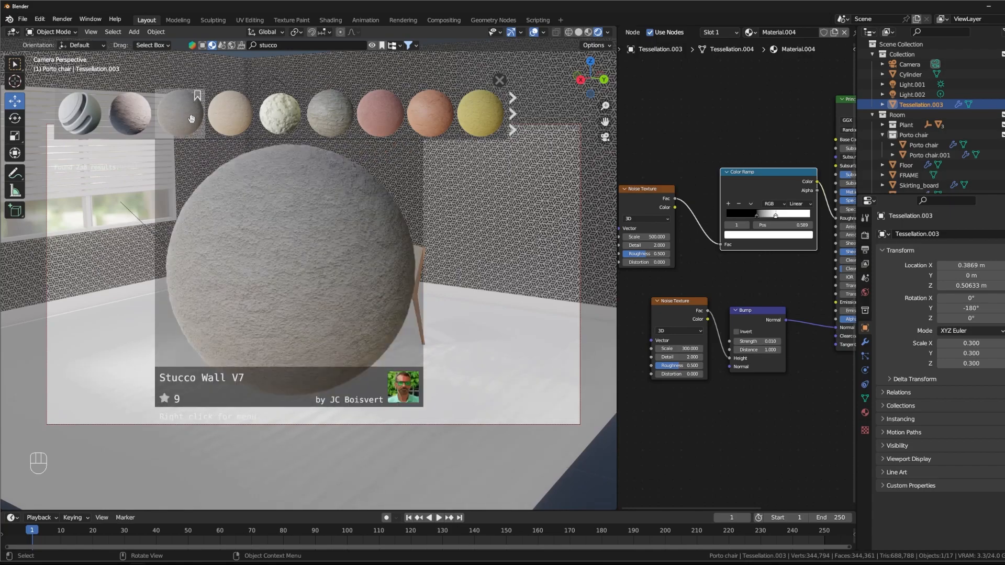
mouse_move(94, 119)
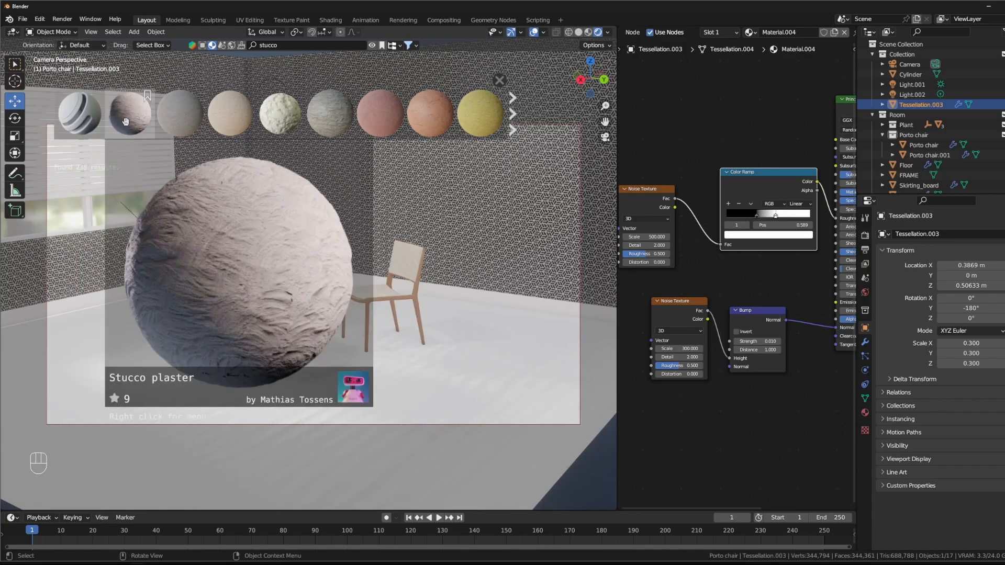
mouse_move(162, 122)
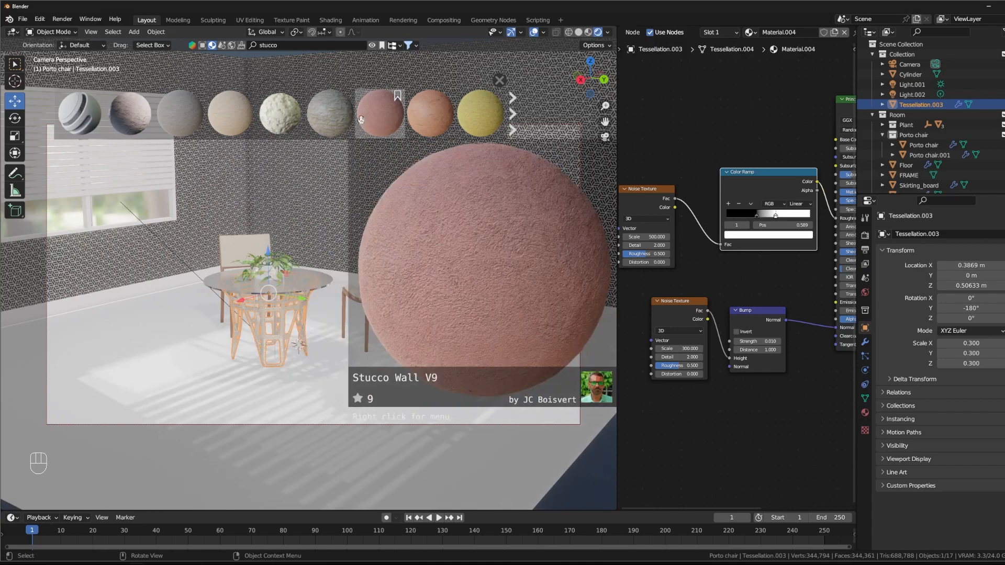
mouse_move(331, 120)
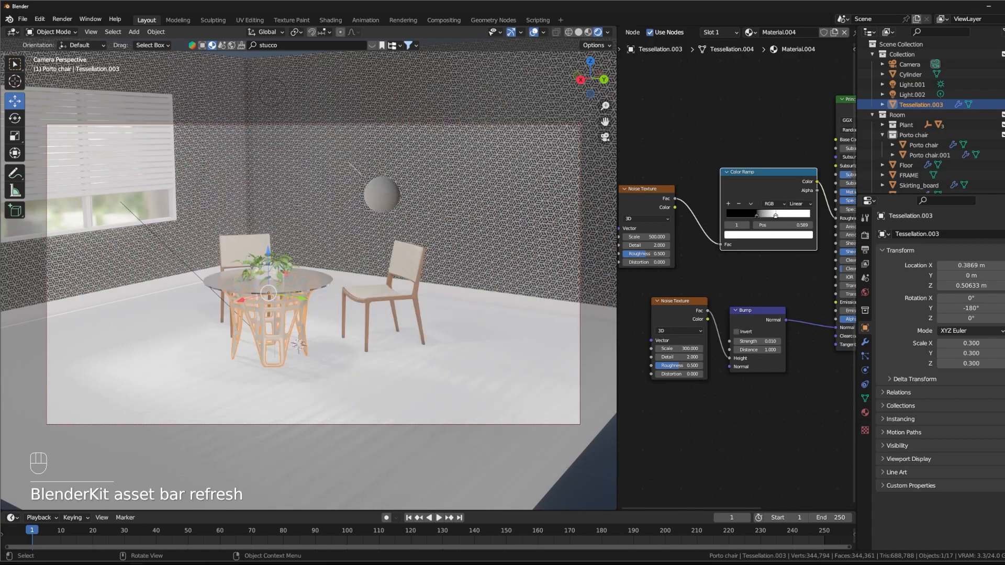
Step: Try the grey Stucco Wall V7 material on the walls and check it in the room
drag(348, 162, 462, 175)
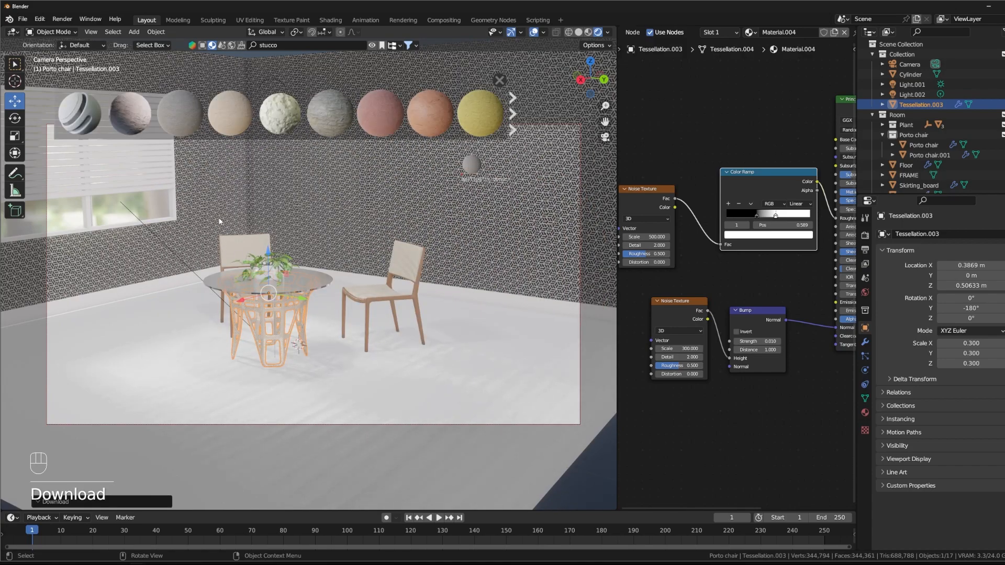
mouse_move(319, 193)
middle_down()
mouse_move(337, 170)
mouse_move(327, 188)
middle_up()
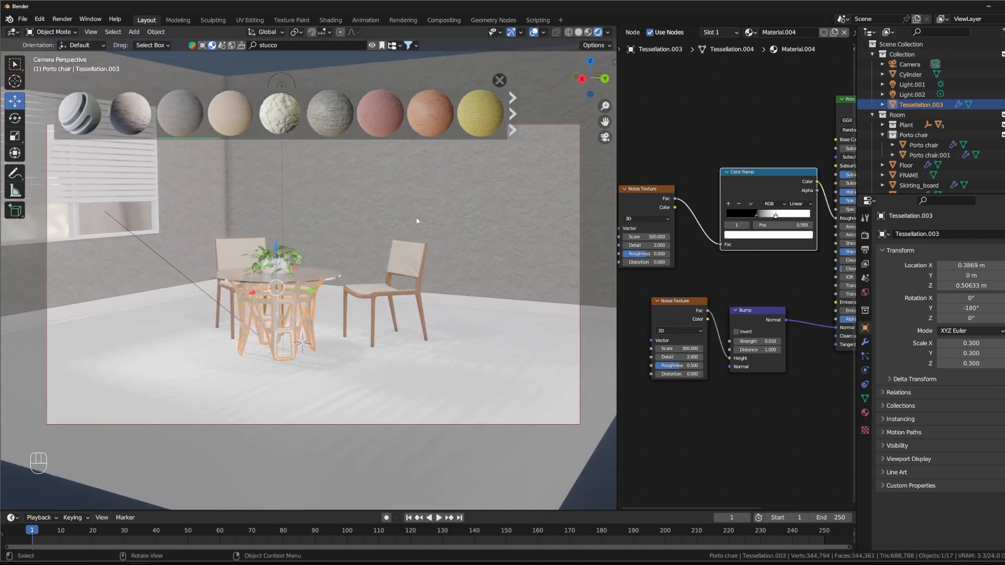
Step: Apply the blue Stucco Wall V4 material to the walls
mouse_move(477, 125)
scroll(434, 113, down, 4)
drag(480, 112, 418, 187)
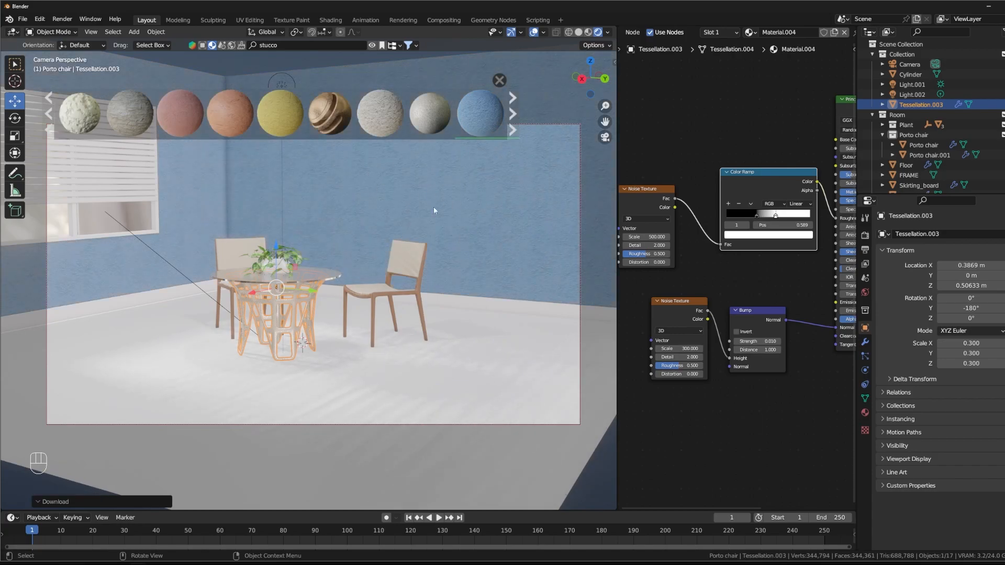
shift+middle_drag(421, 223, 439, 238)
Step: Select the wall, look over its texture mapping nodes and widen the shader editor
click(450, 220)
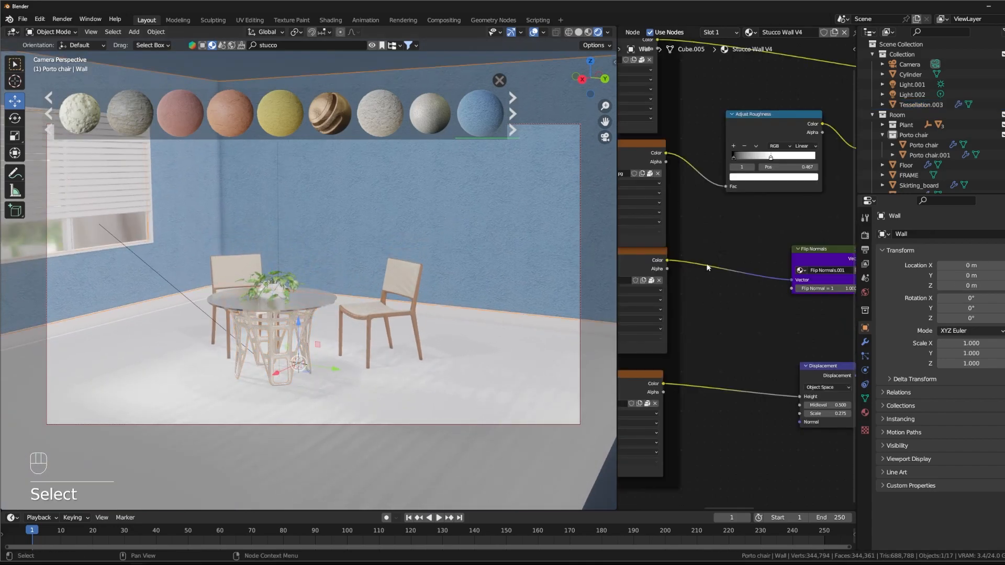
scroll(706, 275, down, 12)
middle_drag(710, 163, 811, 102)
middle_drag(723, 105, 762, 115)
scroll(745, 147, up, 9)
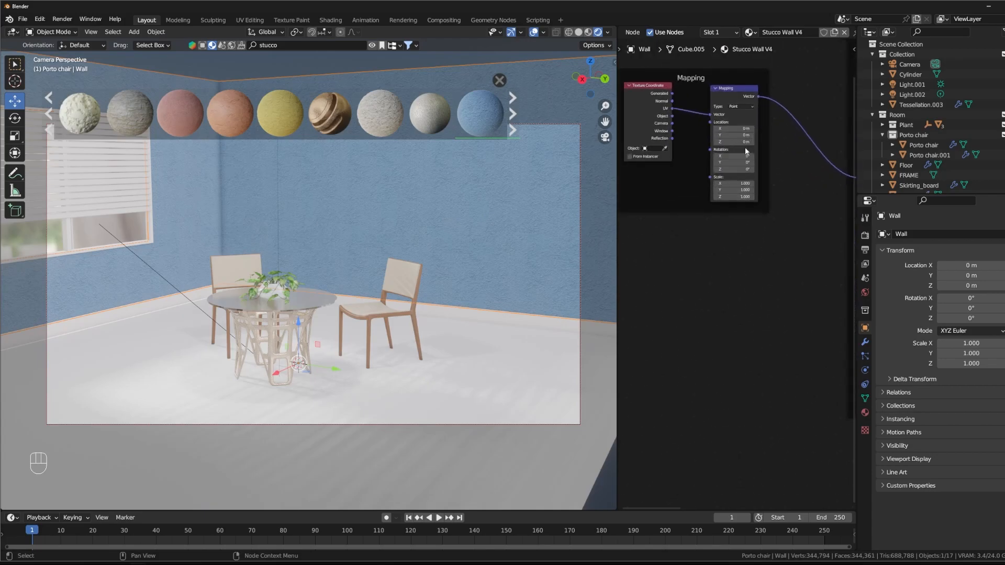
scroll(811, 319, down, 3)
scroll(642, 320, down, 1)
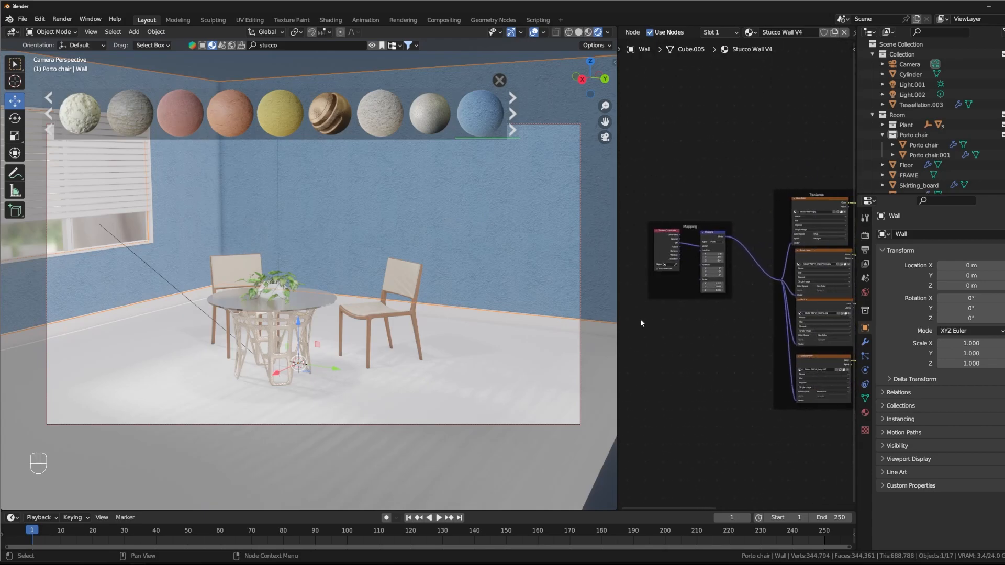
drag(618, 318, 475, 318)
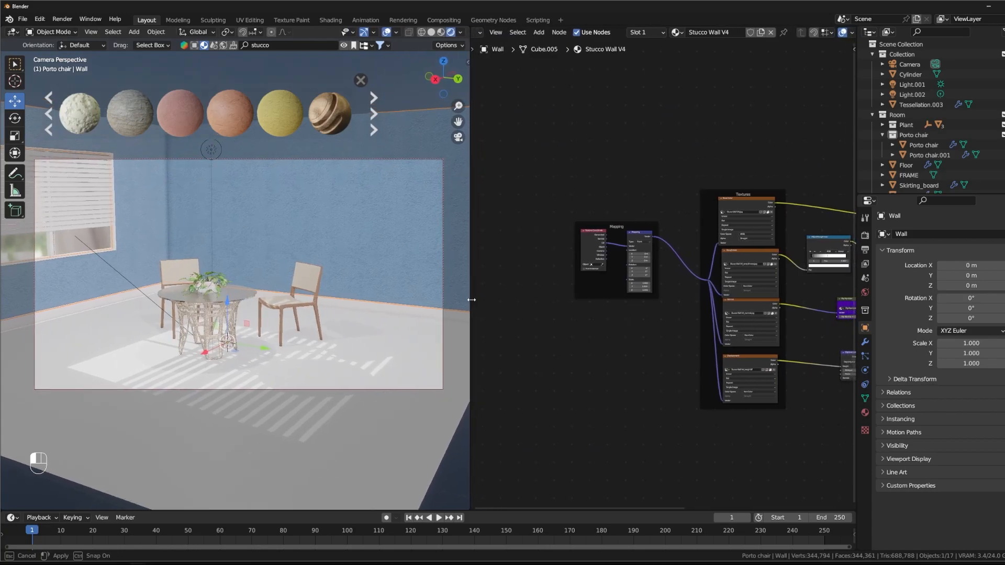
Step: Examine the texture, roughness and normal nodes of the Stucco Wall V4 material
scroll(648, 113, up, 3)
middle_drag(765, 112, 560, 121)
middle_drag(664, 124, 794, 111)
middle_drag(810, 172, 727, 181)
middle_drag(625, 140, 674, 153)
scroll(675, 150, up, 5)
middle_drag(686, 97, 698, 137)
key(shift+a)
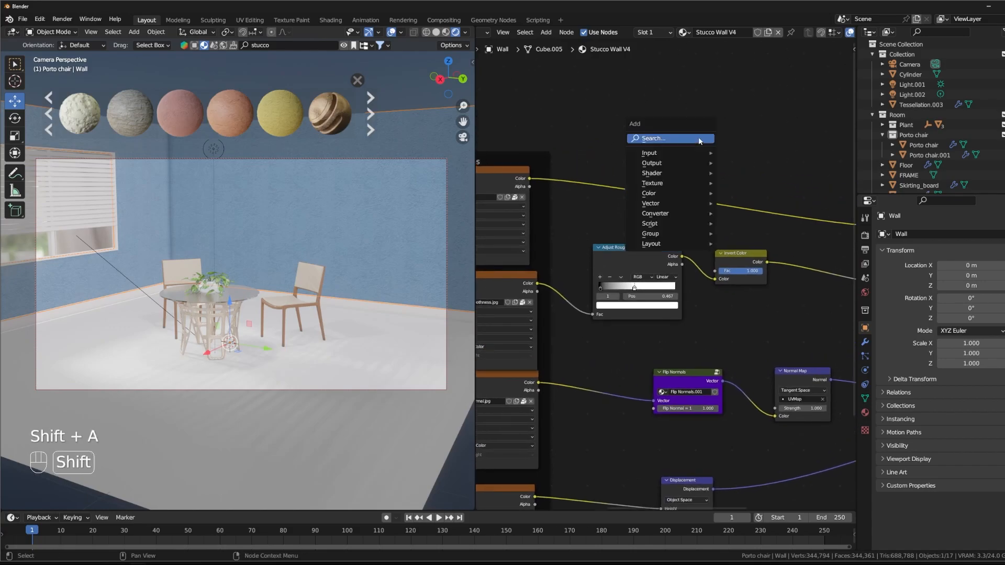
key(h)
key(u)
key(s)
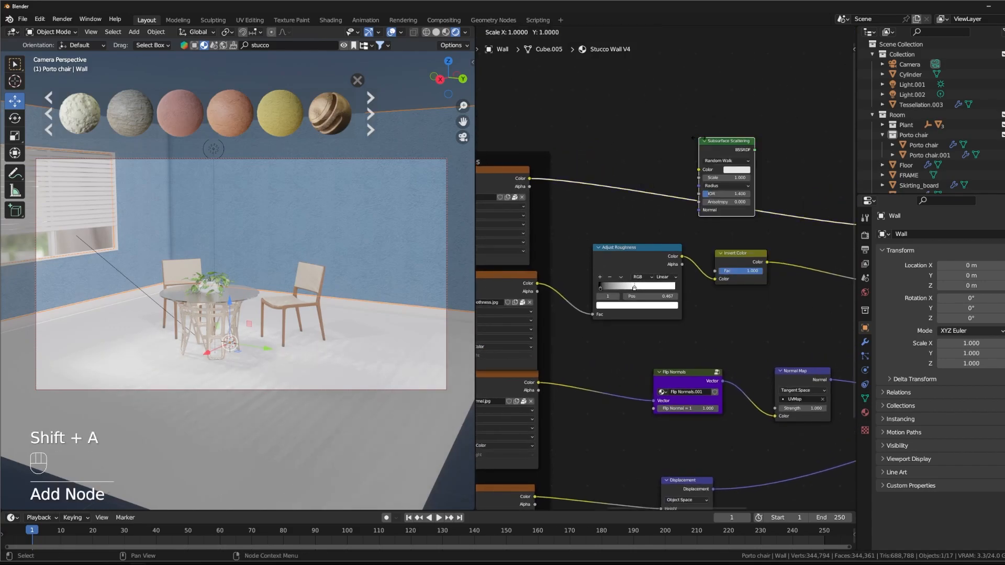
key(Escape)
Step: Insert a Hue/Saturation/Value node into the color link coming from the wall's uppermost image texture
key(shift+a)
text(hues)
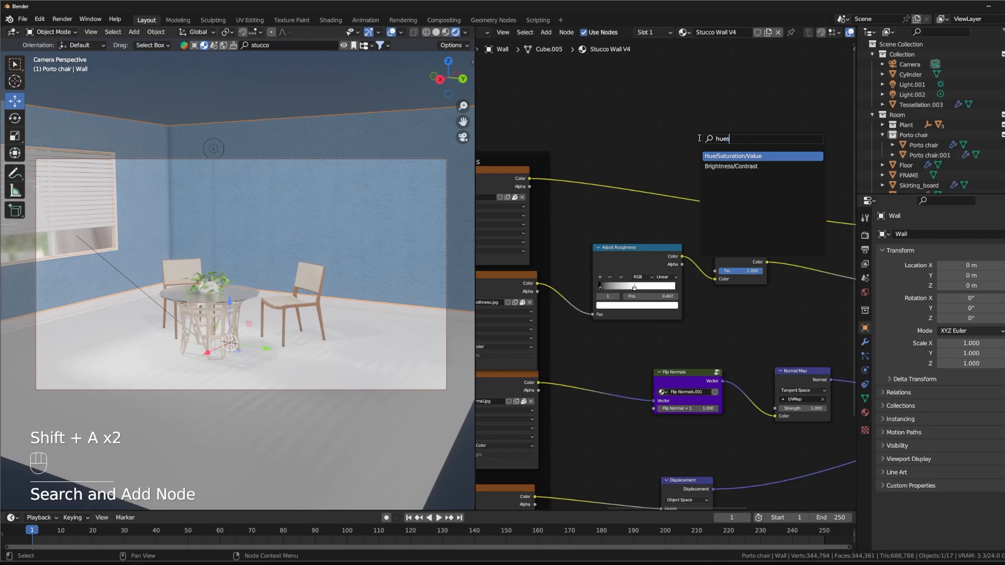
key(Return)
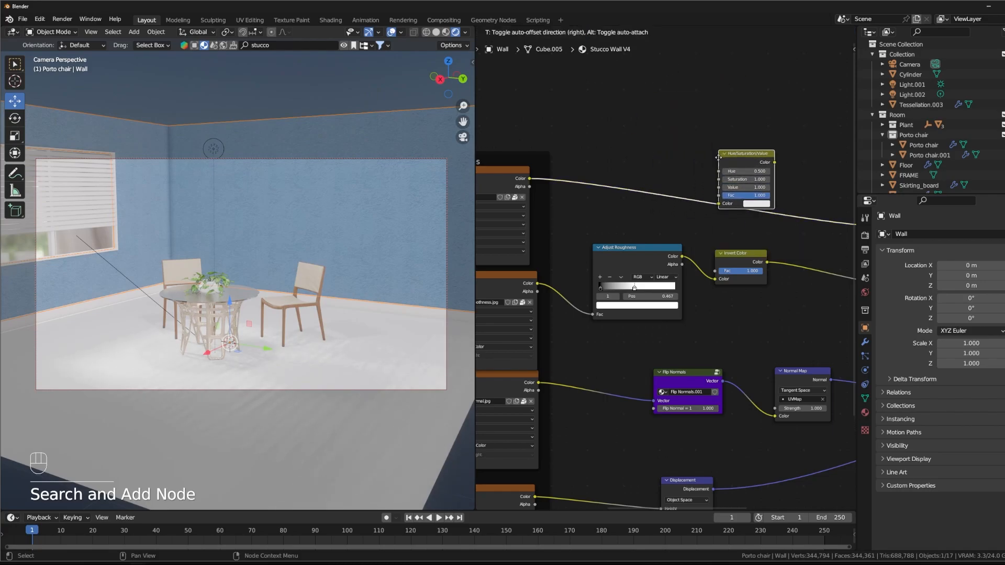
click(703, 185)
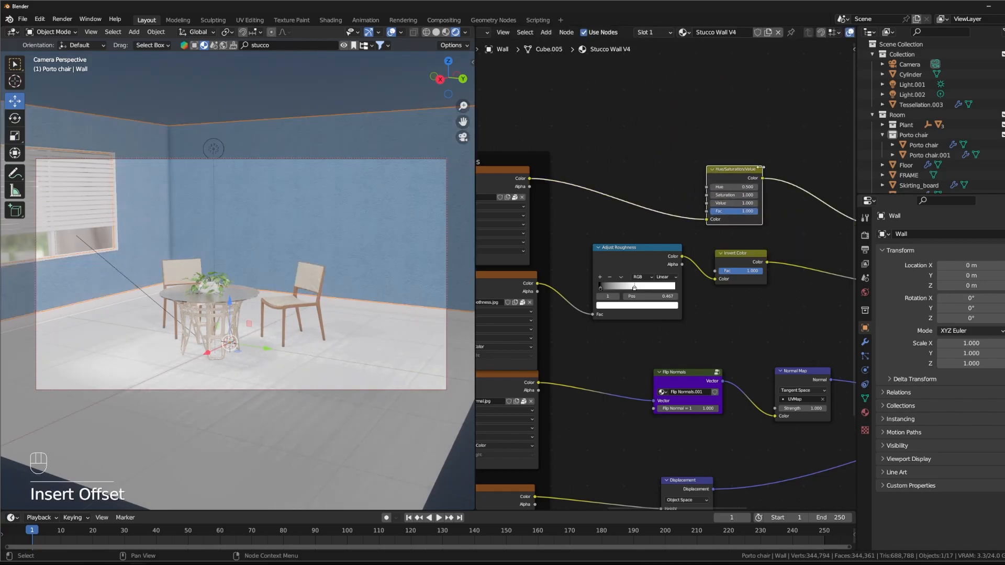
Step: Set the Hue/Saturation/Value node's Hue to 1.000 and Saturation to 0.260, and check the walls from several angles
shift+drag(739, 195, 665, 194)
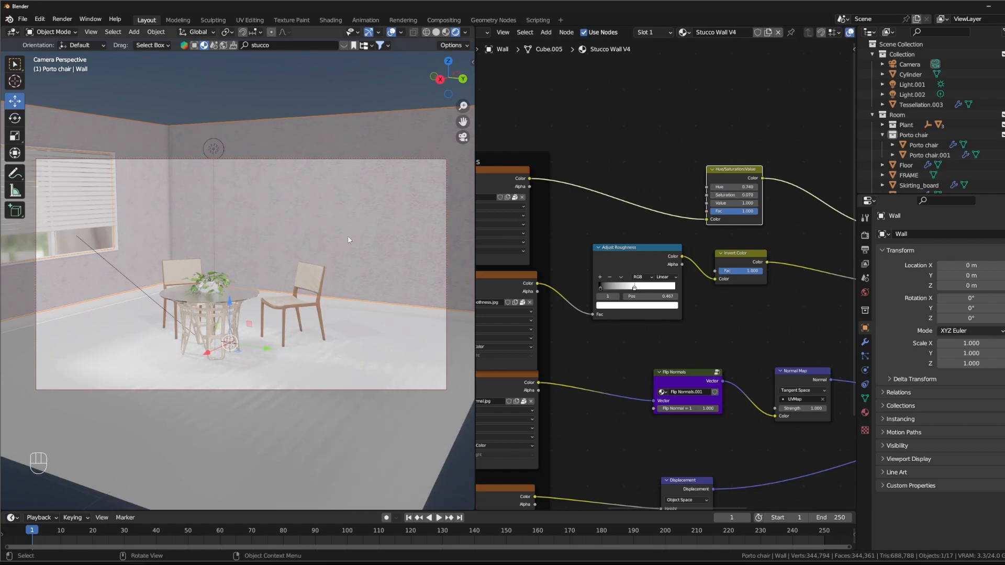
mouse_move(732, 187)
shift+mouse_down()
mouse_move(760, 187)
mouse_move(656, 186)
mouse_move(780, 187)
mouse_move(739, 190)
mouse_move(749, 195)
shift+mouse_up()
middle_drag(262, 249, 309, 232)
middle_drag(395, 200, 389, 211)
shift+middle_drag(386, 210, 394, 252)
scroll(350, 225, up, 3)
scroll(394, 255, down, 5)
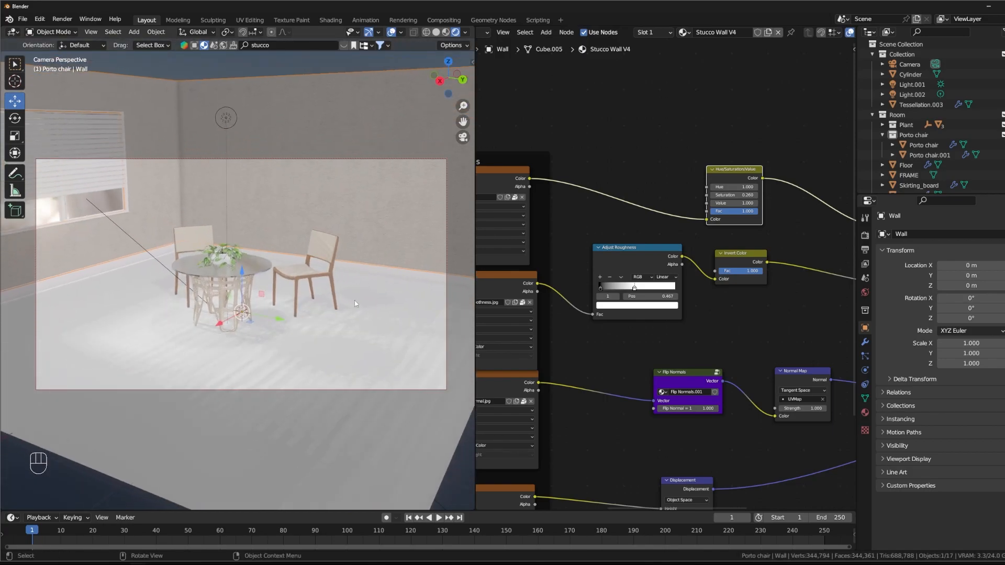
Step: Select the floor, search the BlenderKit materials for "tiles" and preview the green Tiles material
click(353, 356)
middle_drag(632, 189, 608, 137)
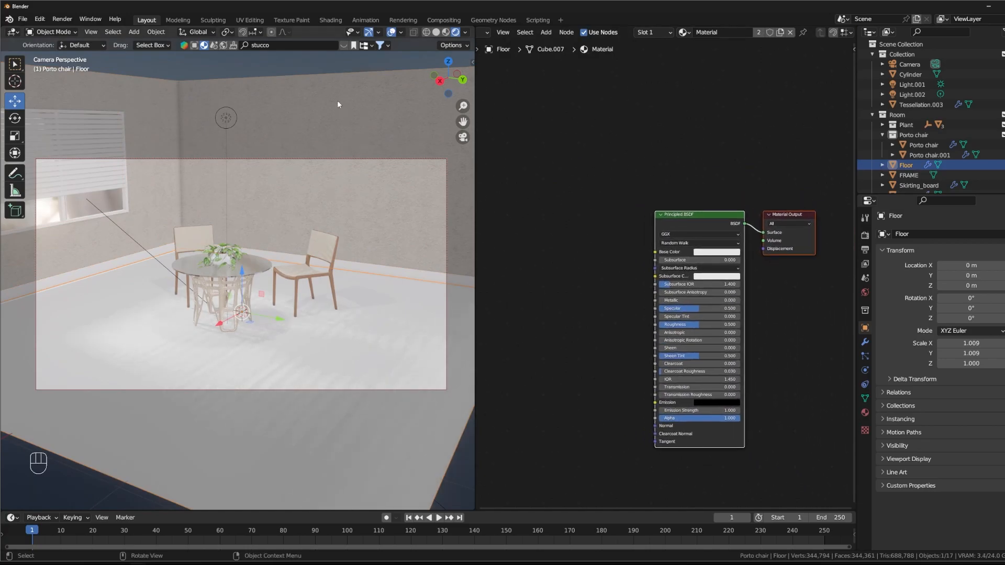
click(285, 45)
mouse_move(177, 113)
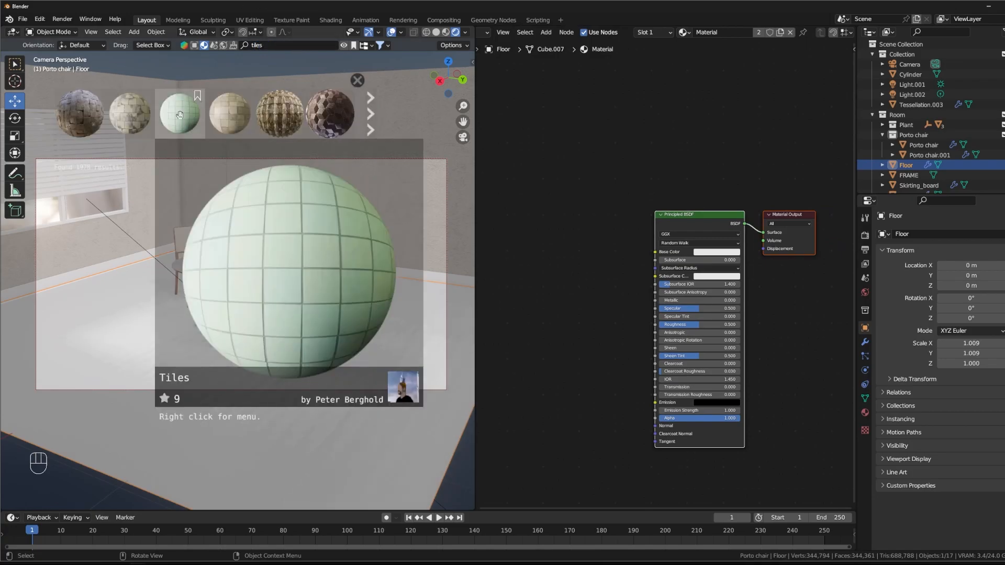
Step: Browse further BlenderKit results for "tiles" and preview candidate floor materials such as Marble tile
click(371, 116)
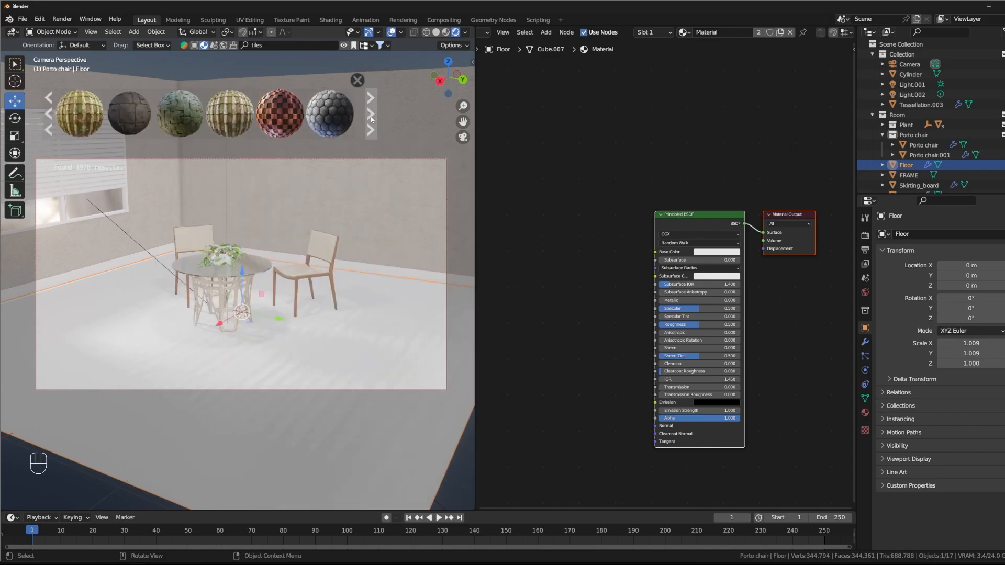
click(371, 117)
click(370, 115)
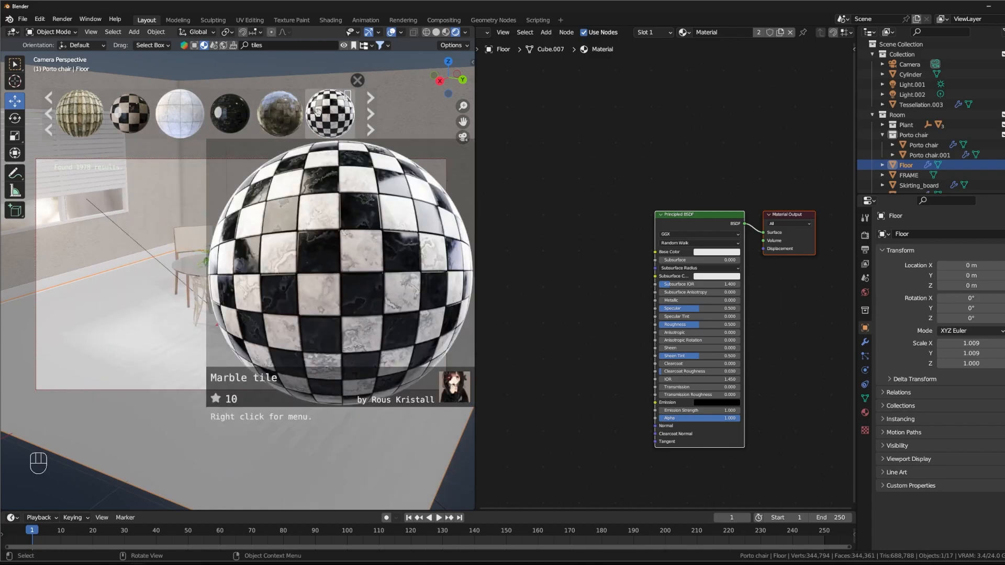
click(372, 121)
mouse_move(212, 115)
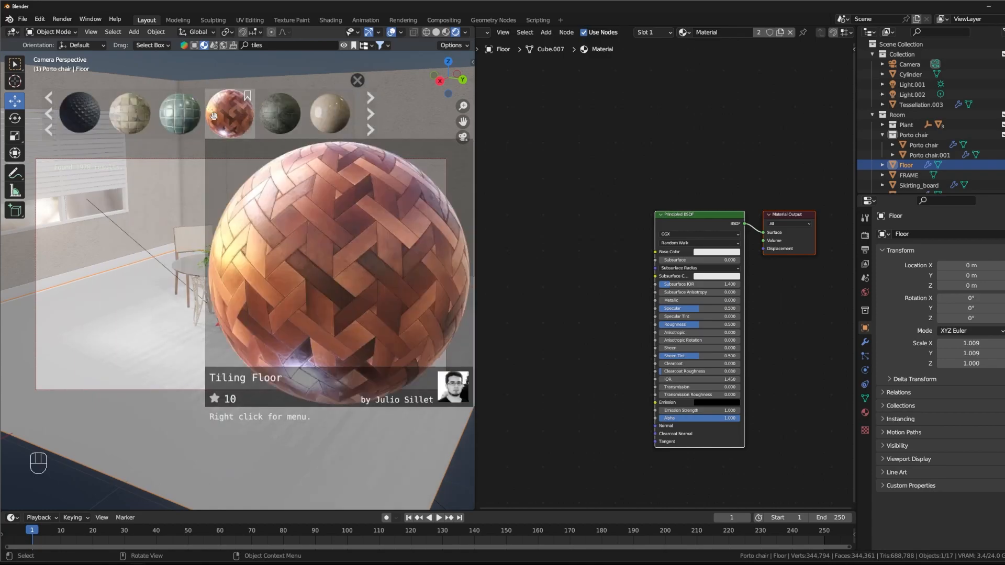
click(371, 114)
mouse_move(330, 116)
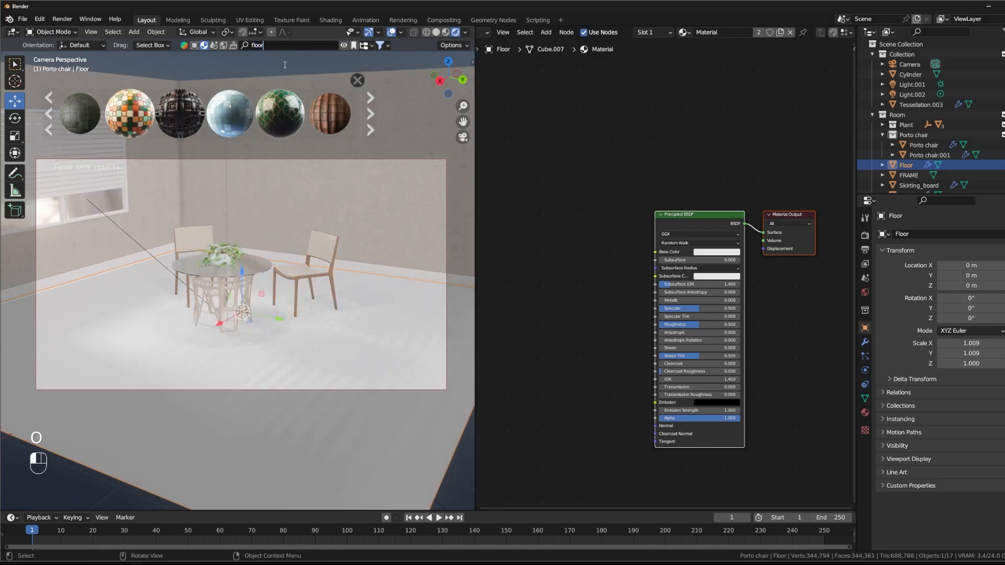
Step: Search the BlenderKit materials for "flooring" and apply the brown plank Wood Floor material to the floor
key(Return)
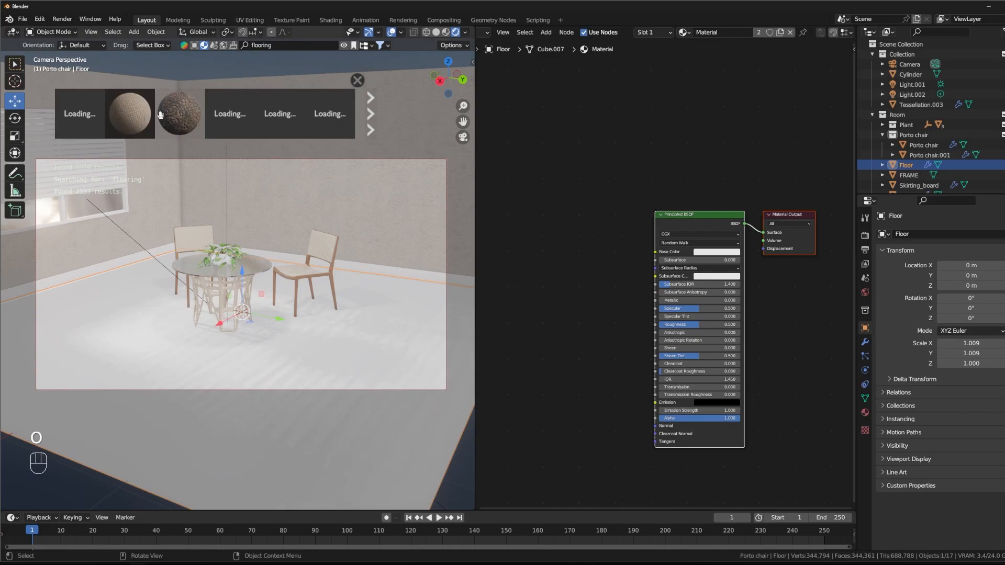
mouse_move(104, 117)
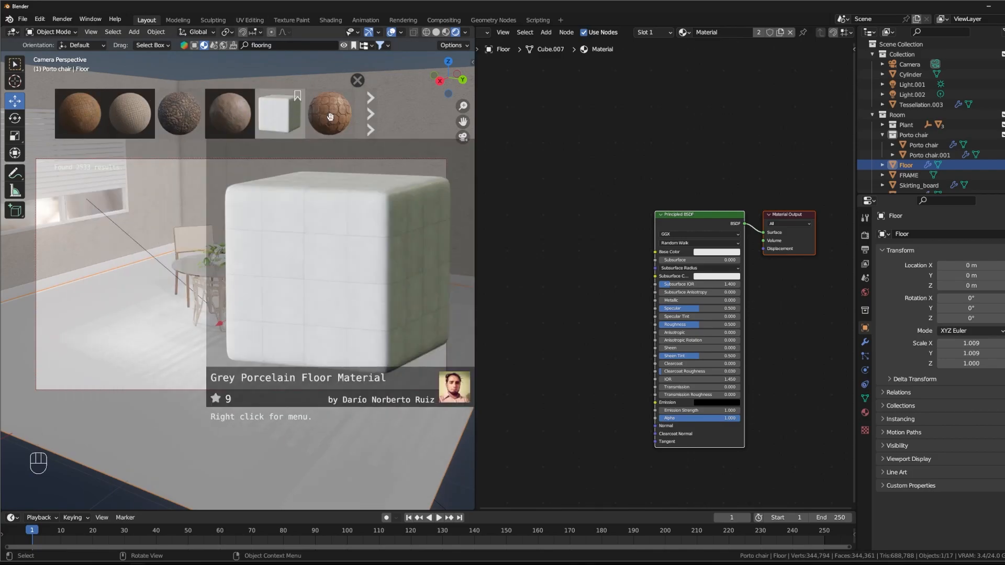
click(371, 119)
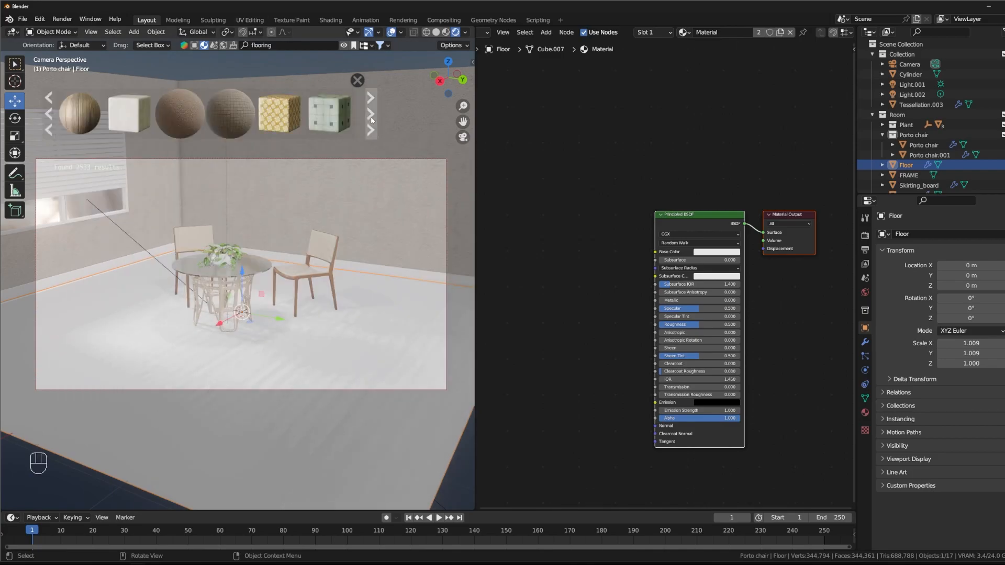
click(370, 126)
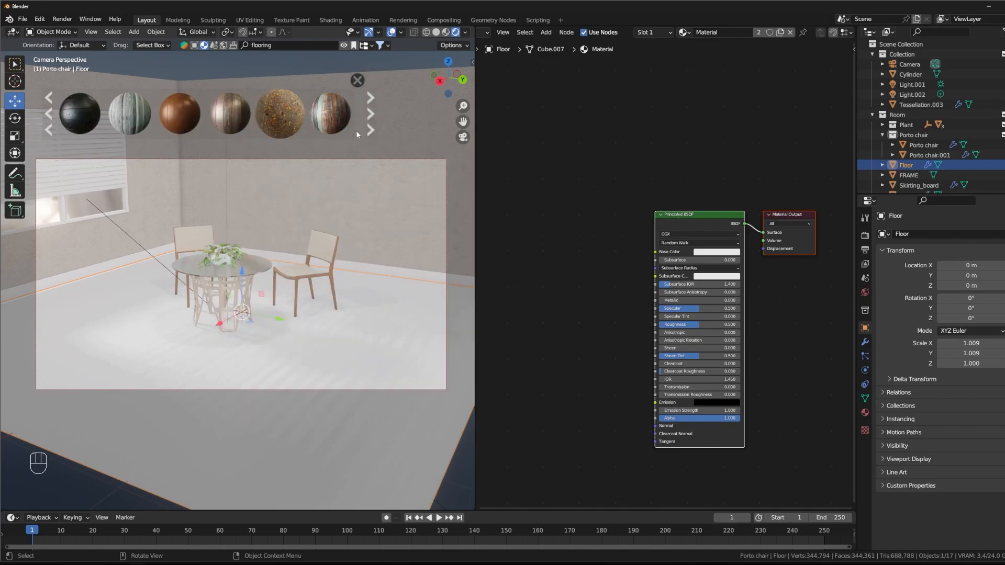
mouse_move(247, 115)
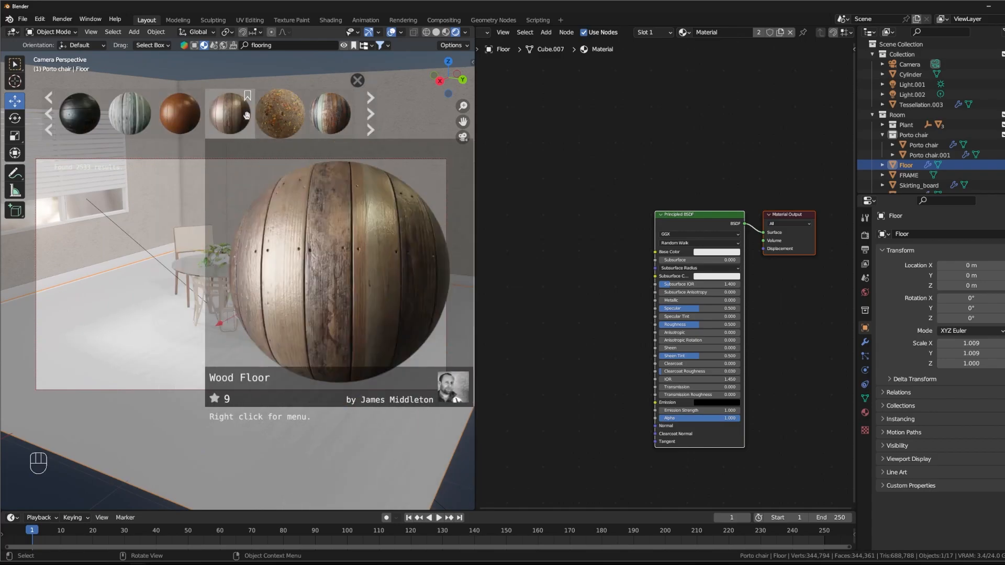
drag(242, 114, 329, 347)
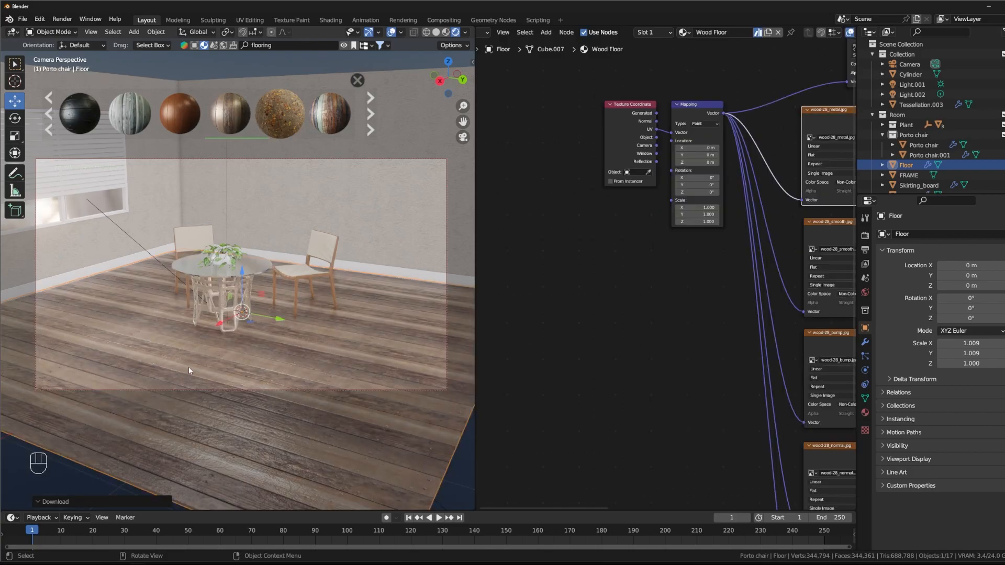
Step: Examine the wood floor around the dining table and look over its material's node tree
middle_drag(266, 369, 259, 319)
scroll(263, 389, up, 3)
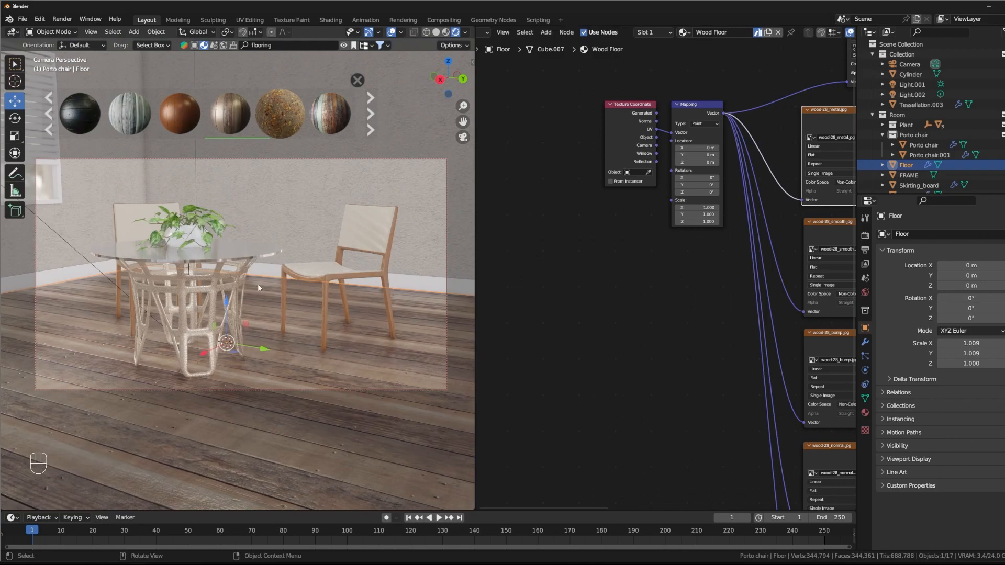
scroll(258, 286, down, 1)
scroll(262, 312, down, 1)
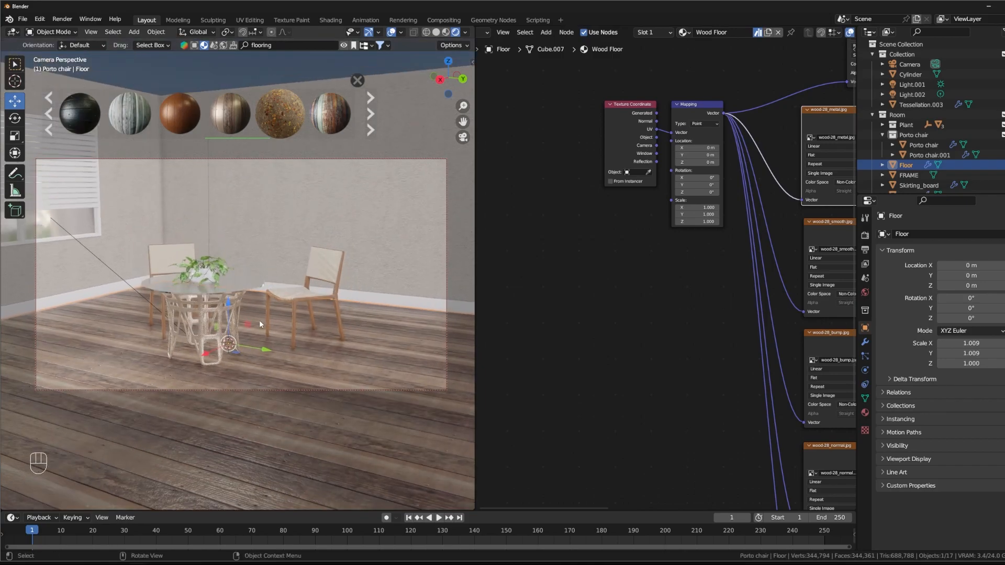
middle_drag(683, 323, 559, 265)
scroll(572, 276, down, 5)
middle_drag(619, 343, 593, 267)
mouse_move(770, 275)
middle_down()
mouse_move(765, 372)
mouse_move(762, 227)
mouse_move(758, 284)
middle_up()
middle_drag(556, 227, 523, 341)
Step: Set the Wood Floor Mapping node's X scale to 1.280 and undo the last scale adjustment
scroll(572, 234, up, 4)
scroll(560, 311, up, 3)
scroll(523, 341, up, 6)
middle_drag(522, 391, 593, 373)
drag(623, 319, 662, 305)
key(ctrl+z)
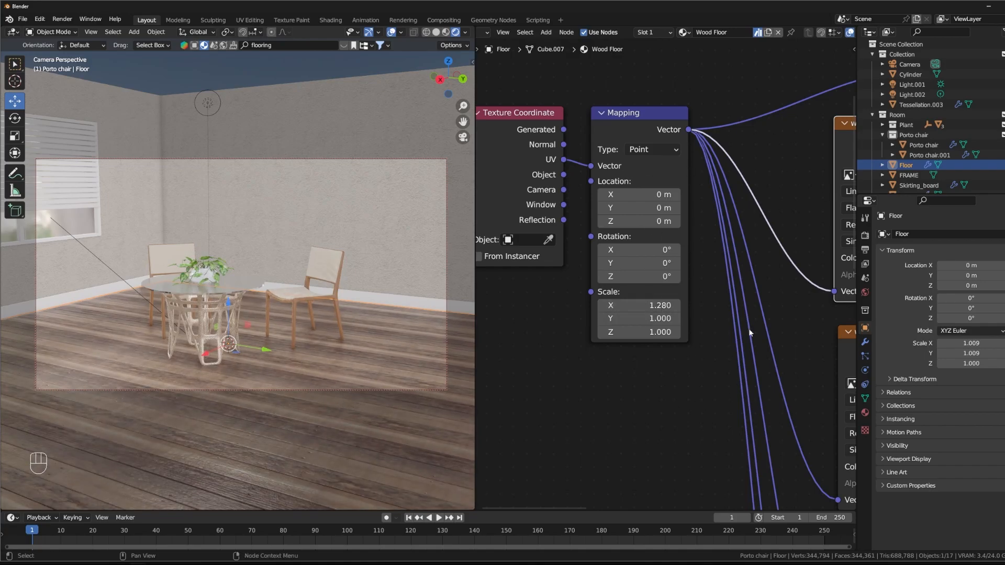
Step: Examine the Wood Floor material's Normal Map, Bump and Displacement nodes and check the floor in the room
scroll(681, 395, down, 5)
middle_drag(659, 411, 483, 370)
middle_drag(824, 330, 647, 167)
middle_drag(791, 464, 520, 411)
middle_drag(601, 388, 750, 296)
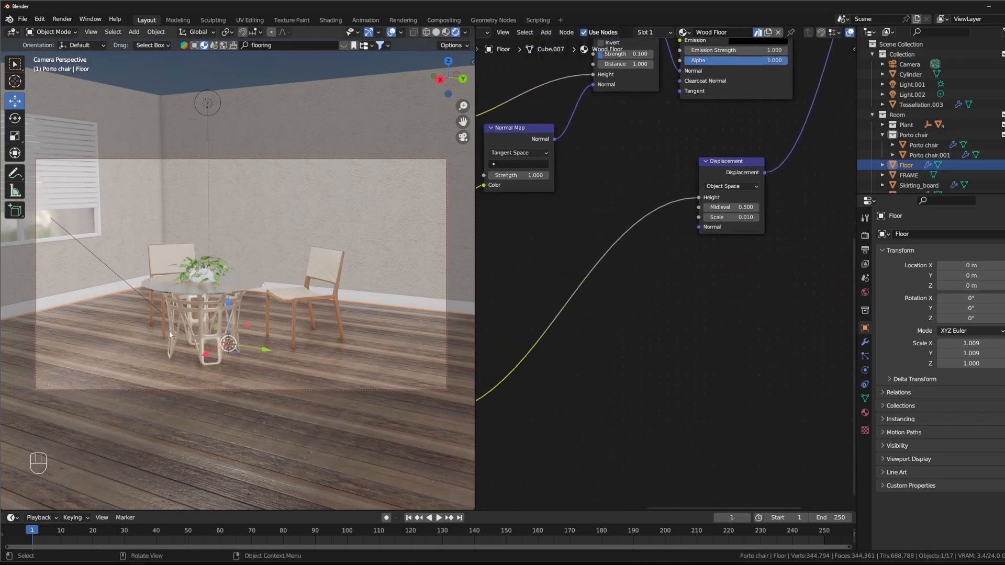
middle_drag(203, 345, 440, 348)
middle_drag(637, 183, 580, 492)
middle_drag(762, 81, 617, 190)
Step: Insert a Hue/Saturation/Value node between the wood diffuse texture and Base Color, with Saturation set to 0.690
scroll(617, 191, down, 1)
middle_drag(492, 183, 724, 156)
key(shift+a)
text(hue)
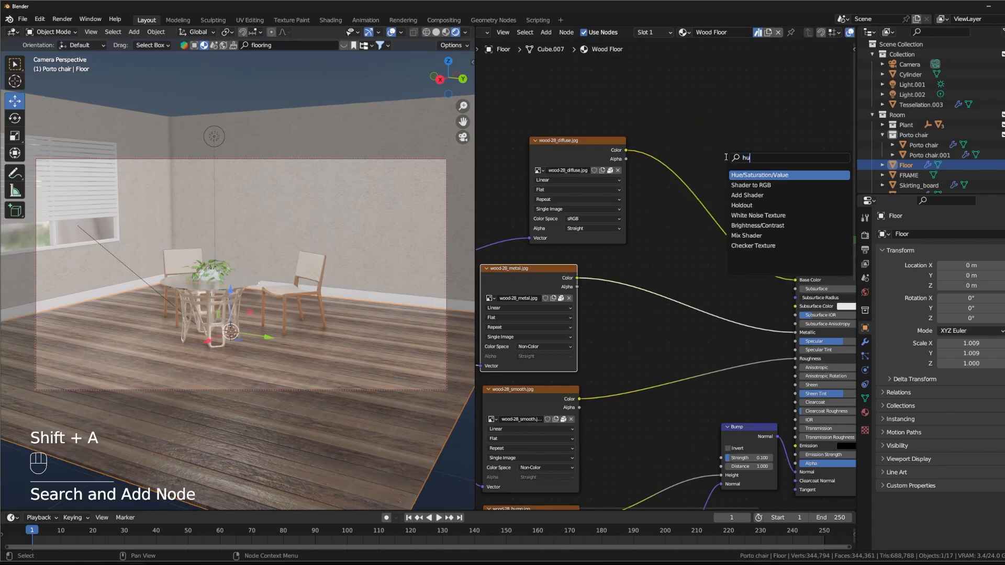
key(Return)
click(685, 180)
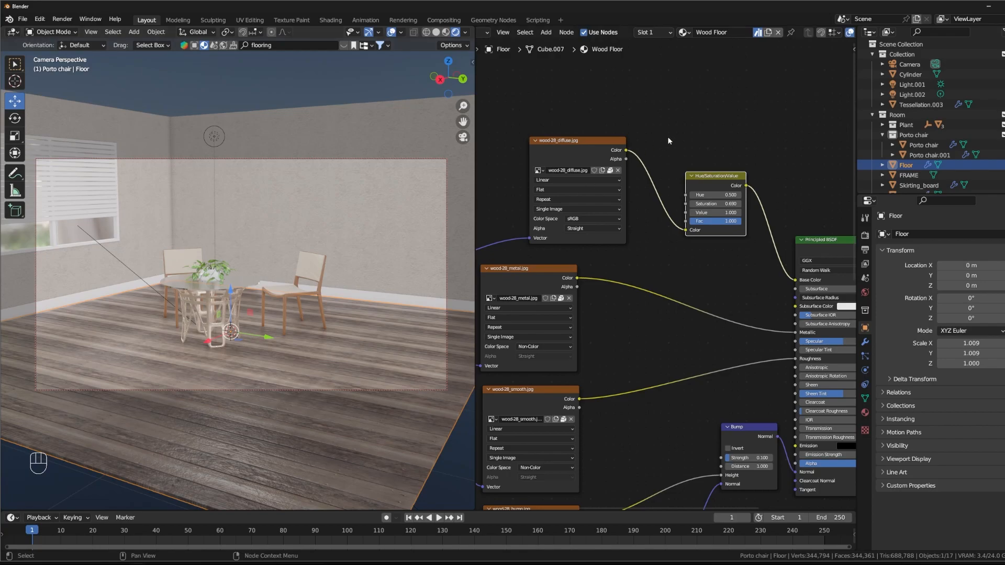
Step: Select the window blind slats, search the BlenderKit materials for "wood veneer" and preview the results
click(138, 197)
click(94, 203)
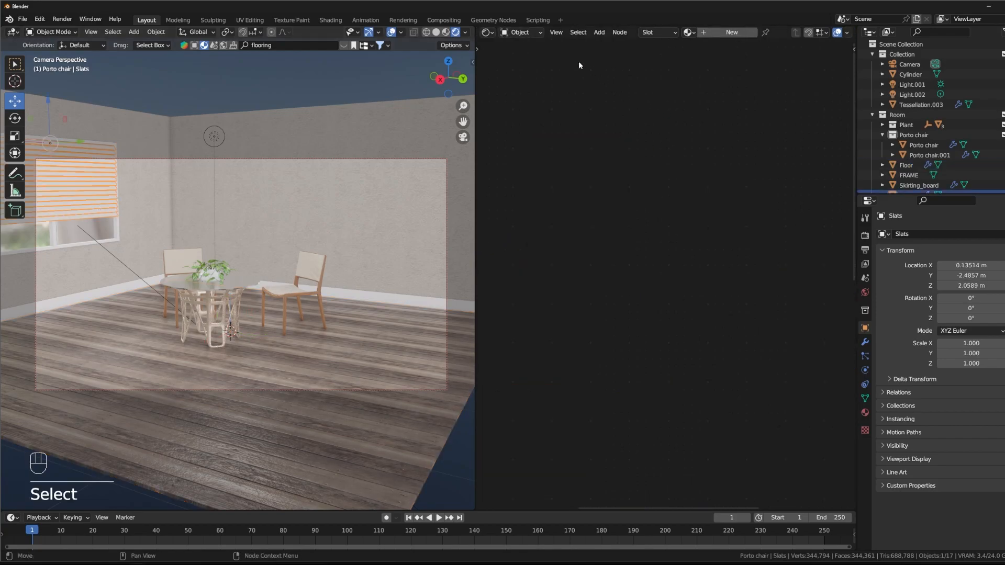
click(263, 46)
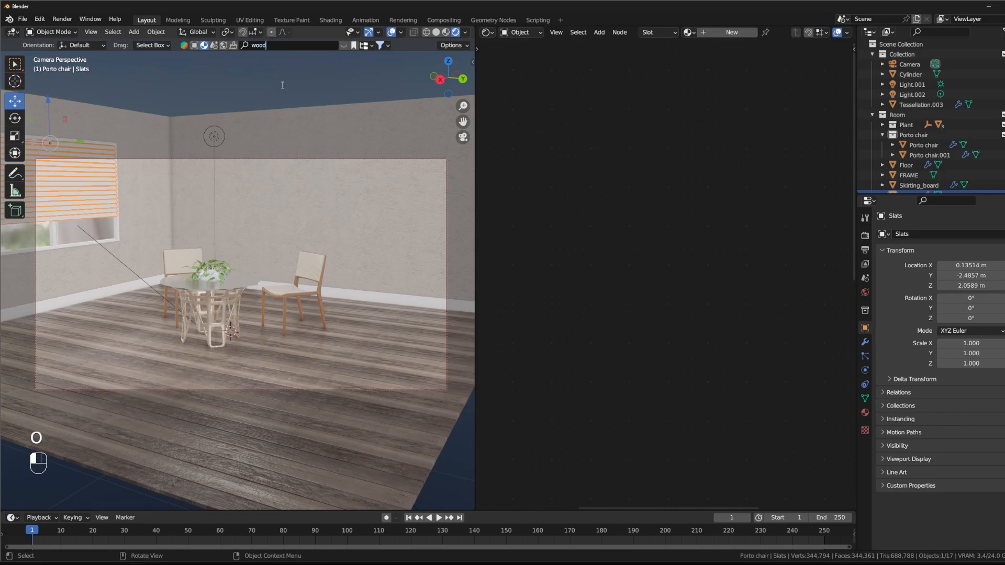
text(wood veneer)
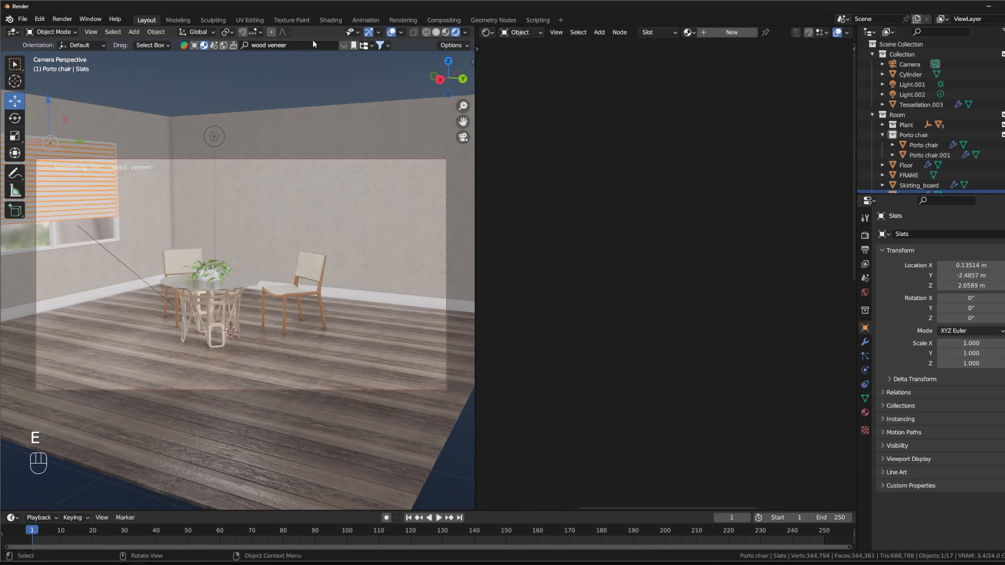
key(Return)
mouse_move(249, 121)
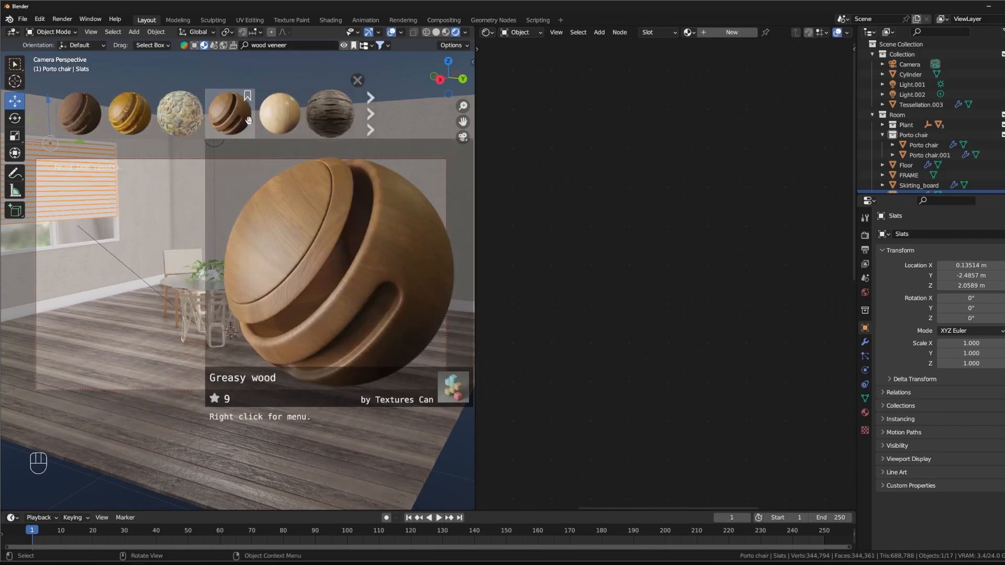
mouse_move(72, 122)
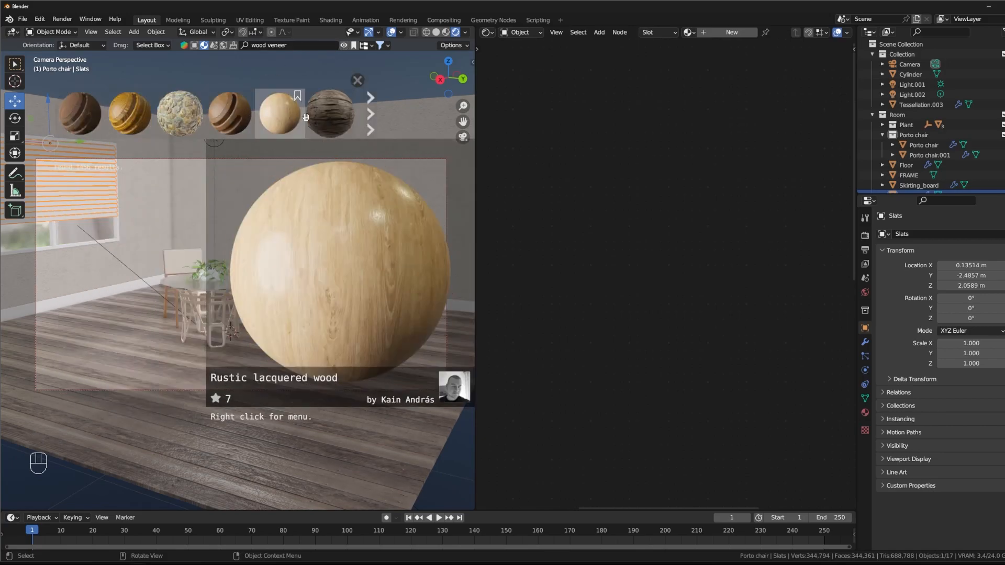
click(371, 114)
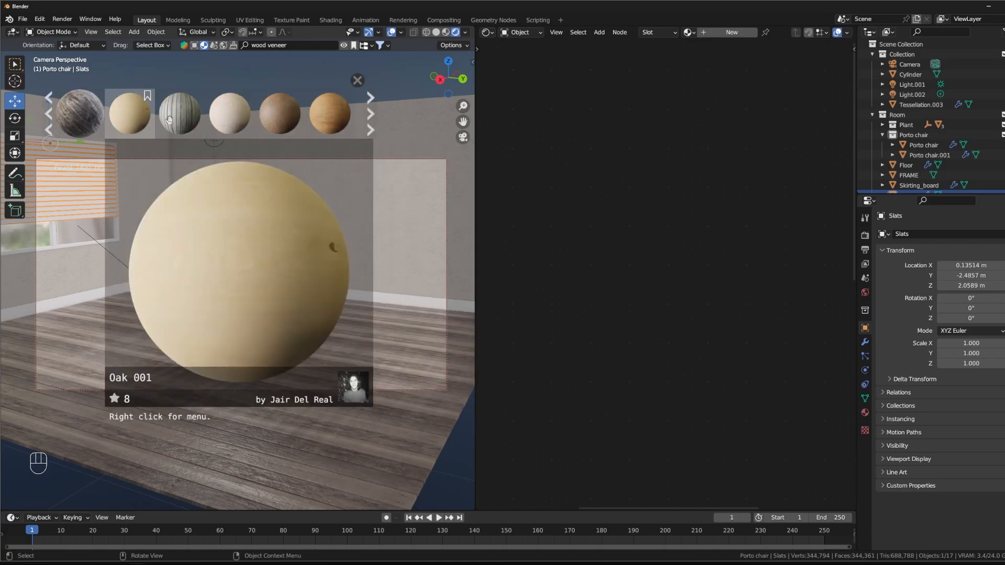
Step: Search the BlenderKit materials for "wood" and "ash", and apply Ash 001 to the blind slats
click(292, 46)
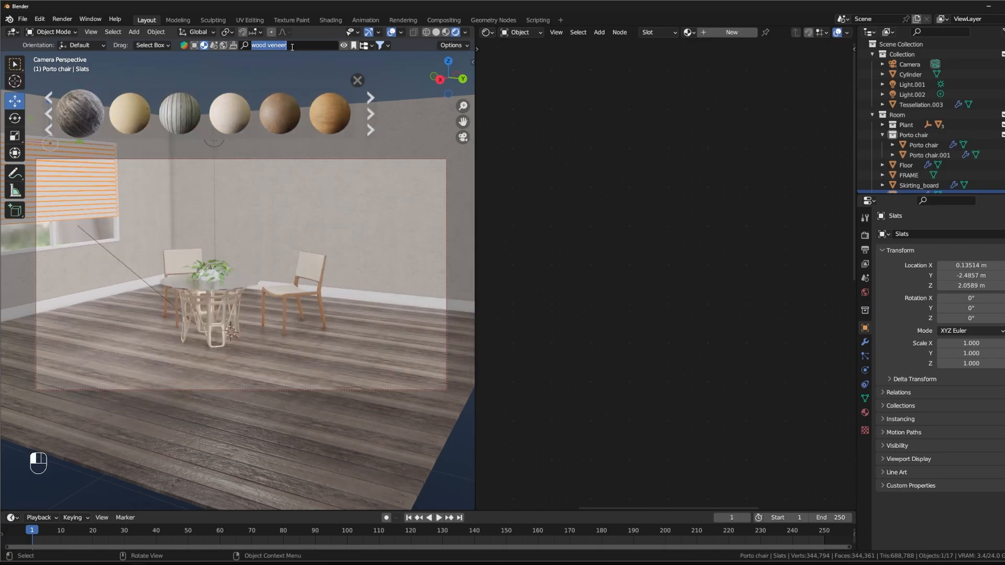
key(End)
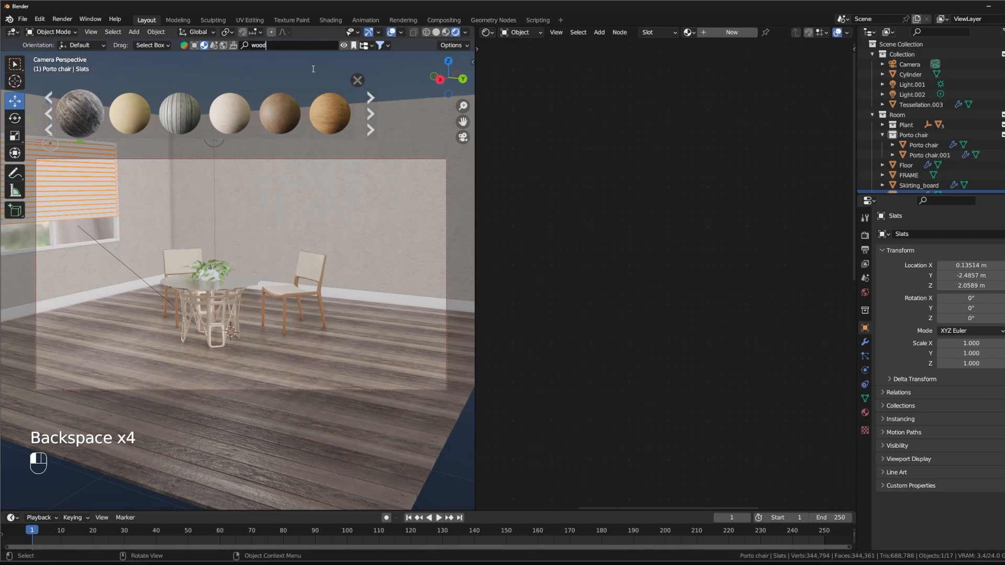
key(Return)
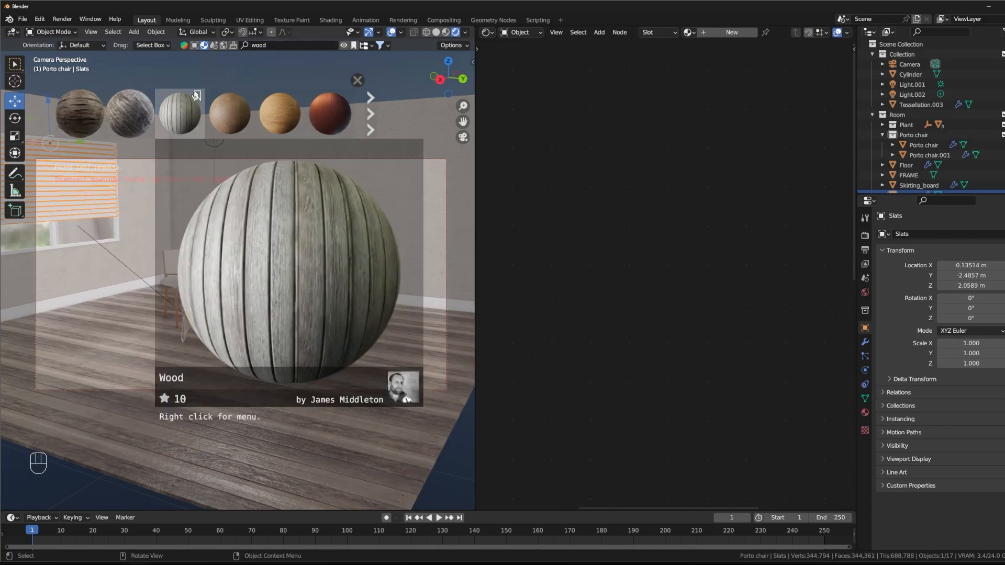
mouse_move(265, 114)
click(293, 41)
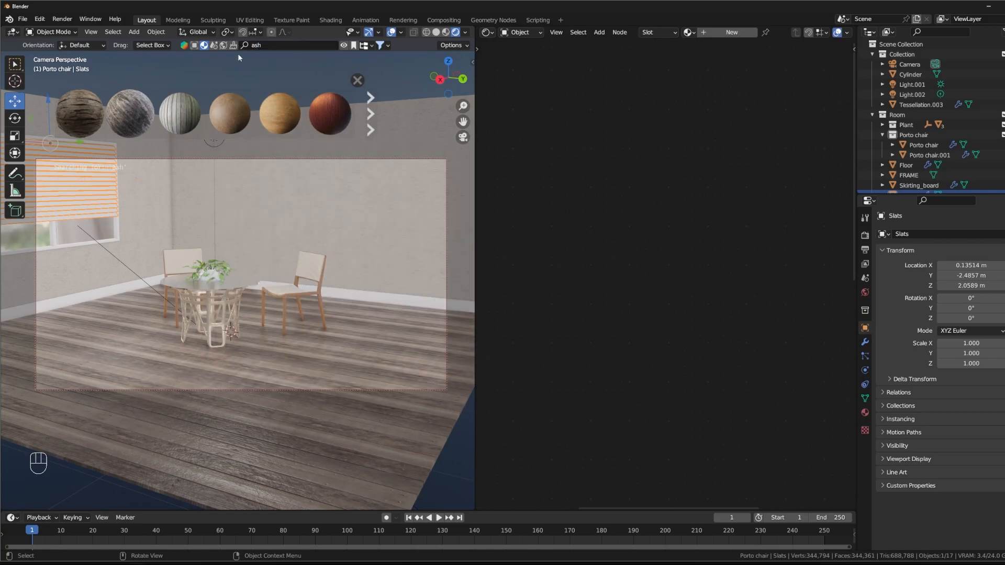
click(150, 121)
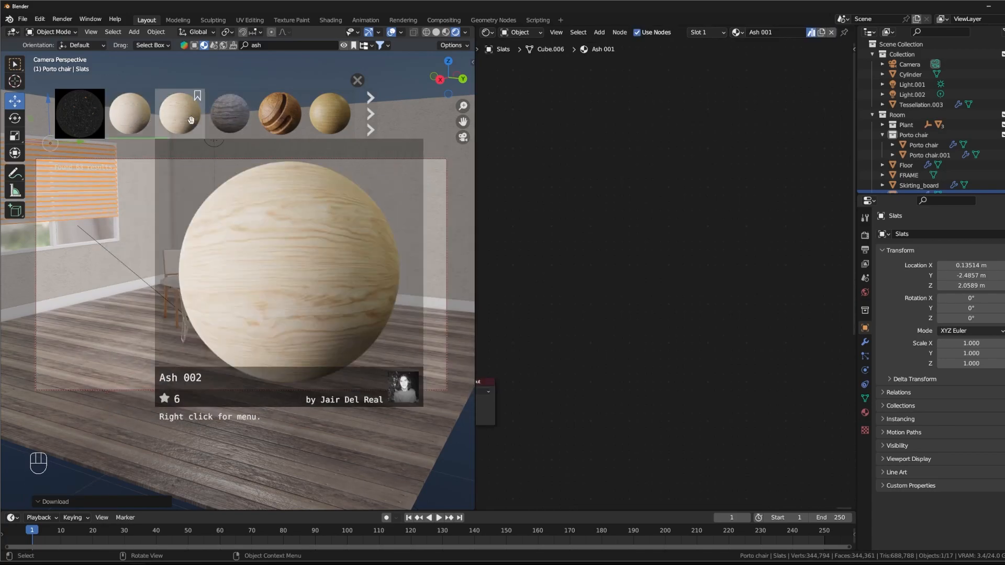
Step: Try the Ash 002 material on the blind slats, undo it and reselect the slats
drag(194, 116, 82, 213)
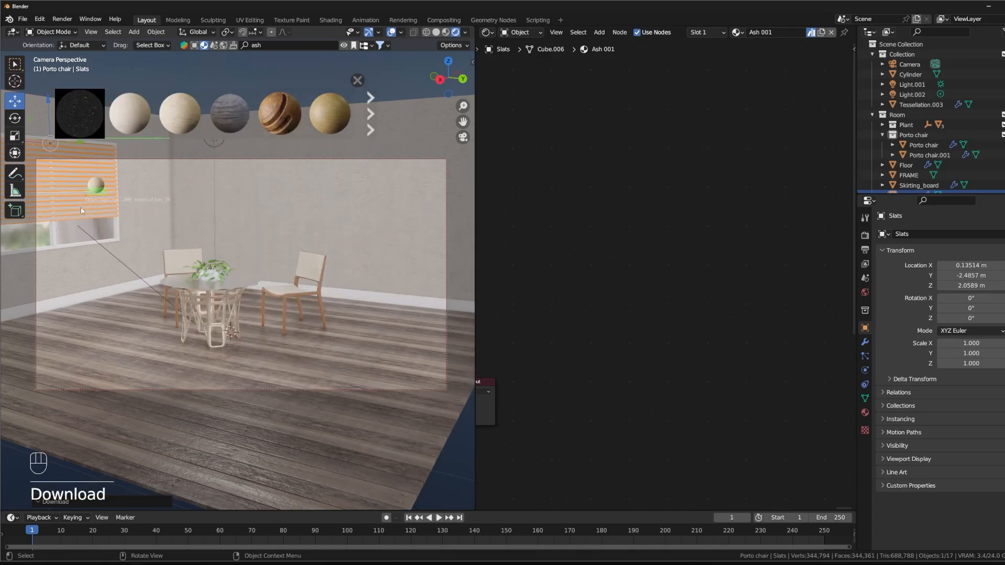
key(ctrl+z)
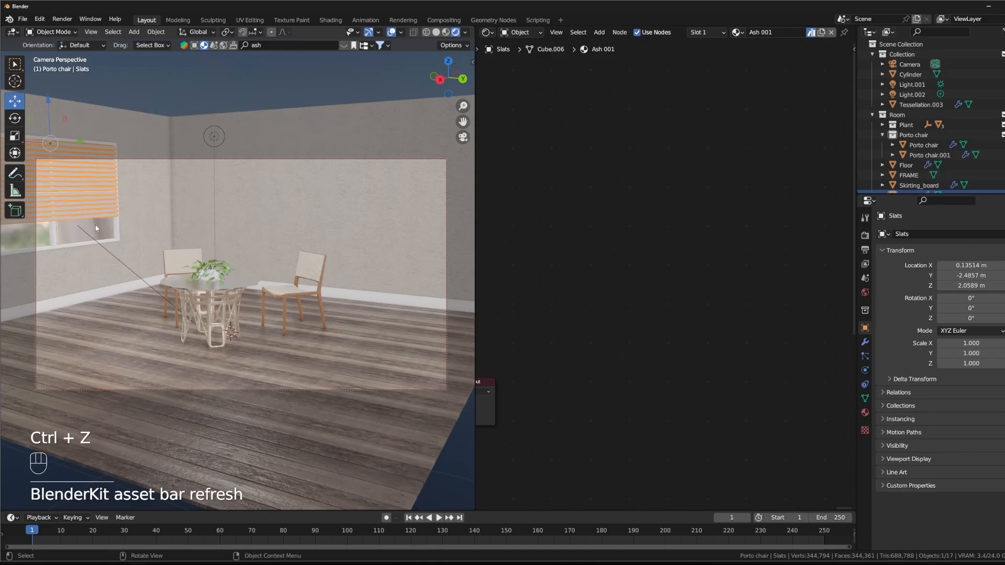
click(141, 91)
click(86, 184)
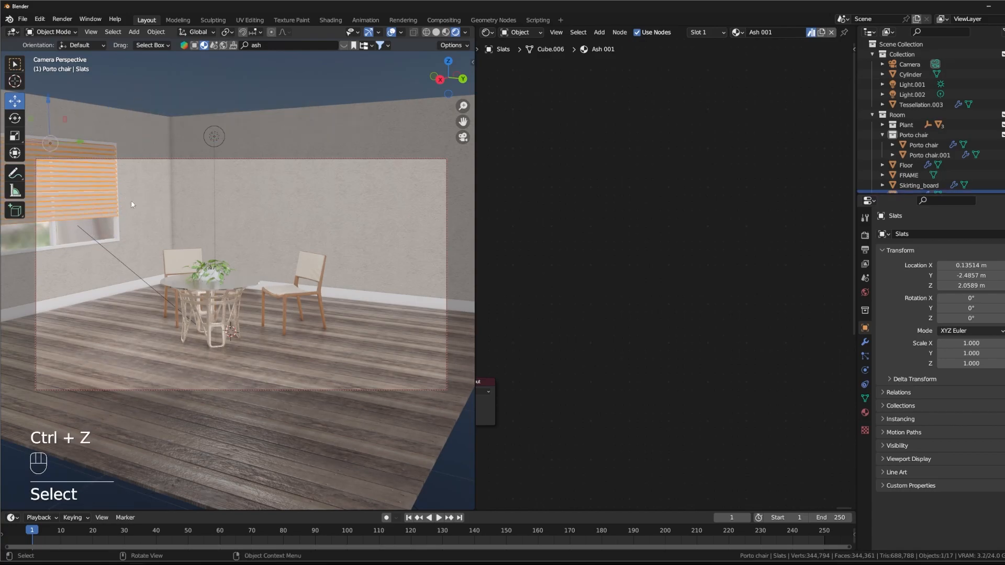
Step: Insert a Hue/Saturation/Value node between the Ash 001 base color texture and the Principled BSDF's Base Color
middle_drag(517, 302, 699, 255)
mouse_move(570, 238)
middle_down()
mouse_move(709, 122)
mouse_move(759, 99)
middle_up()
middle_drag(677, 109, 822, 79)
middle_drag(760, 81, 650, 125)
middle_drag(724, 139, 652, 171)
key(shift+a)
text(hue)
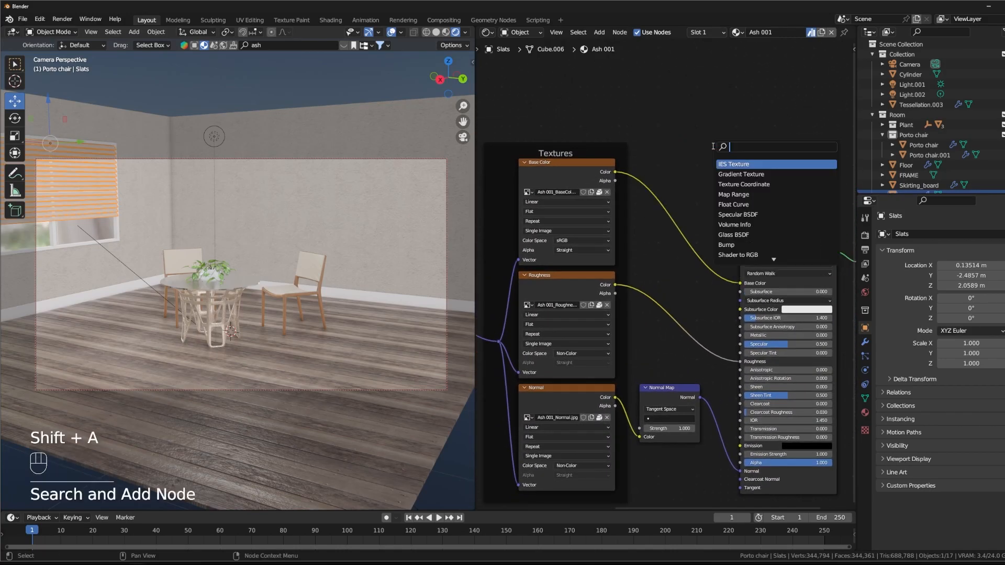
key(Return)
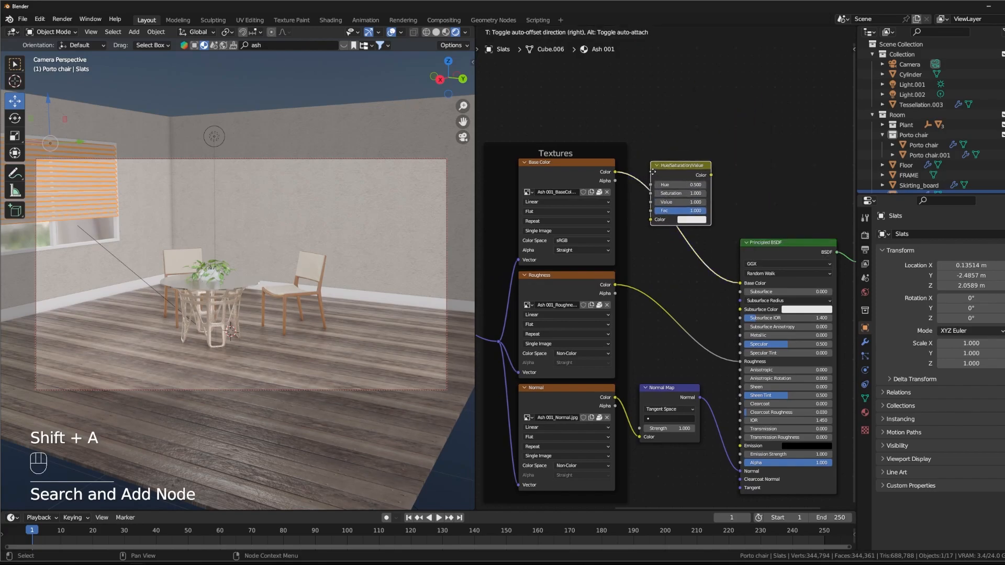
click(648, 207)
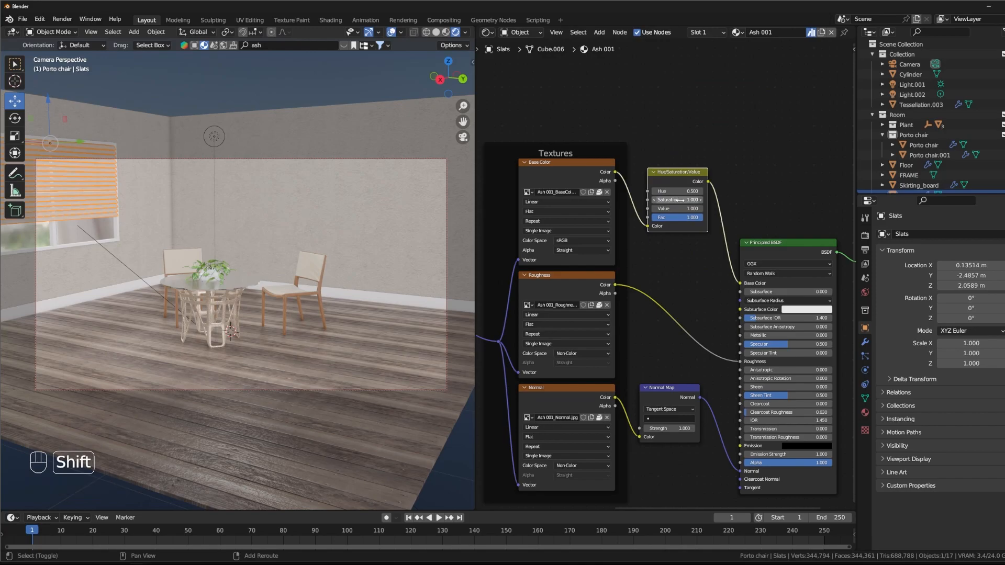
Step: Set the slats' Hue/Saturation/Value node to Saturation 1.760 and Value 0.390, checking the wood up close
drag(678, 208, 663, 209)
key(KP_0)
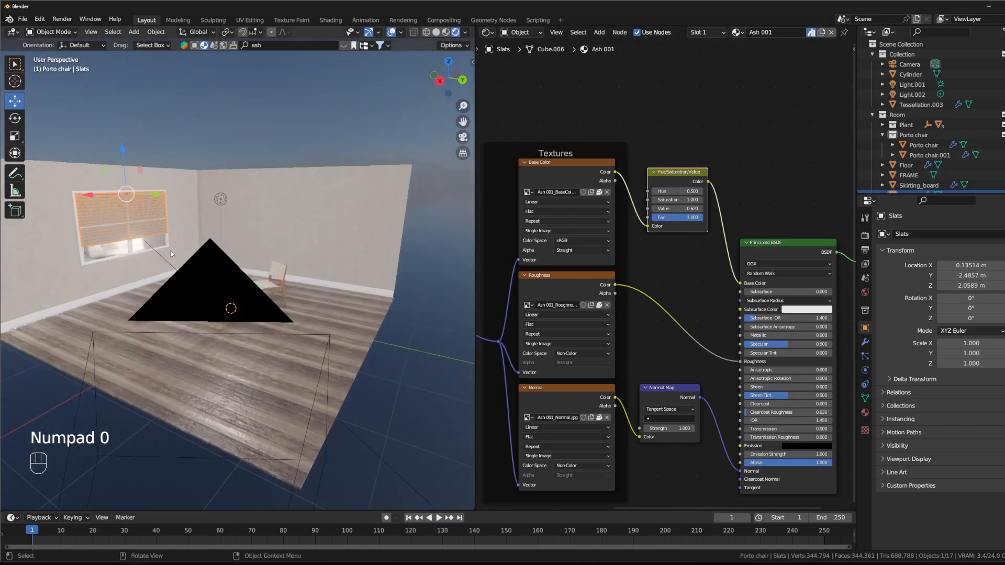
middle_drag(154, 244, 303, 32)
scroll(263, 470, up, 9)
shift+middle_drag(331, 356, 328, 39)
shift+middle_drag(330, 283, 300, 254)
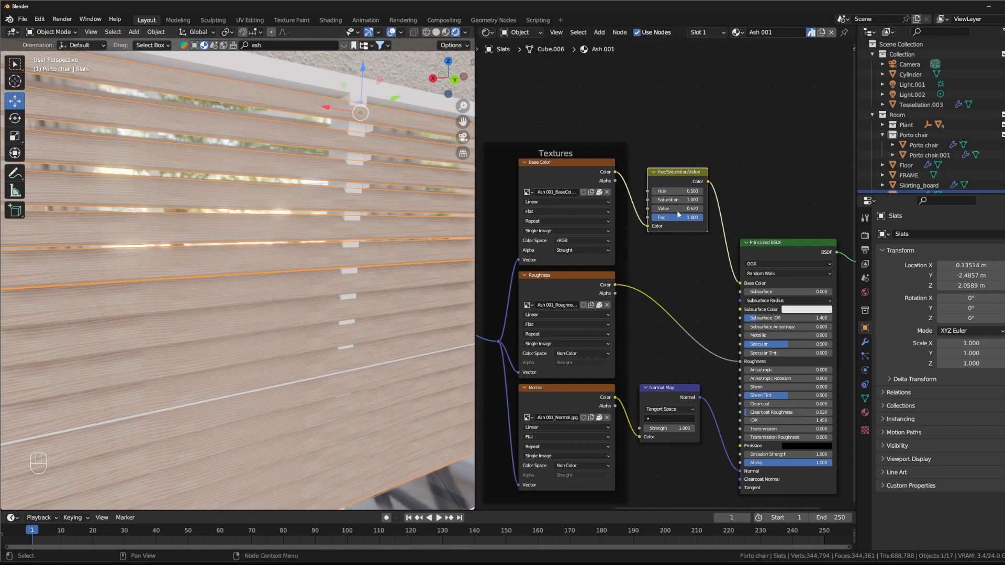
mouse_move(681, 192)
shift+mouse_down()
mouse_move(701, 192)
mouse_move(675, 192)
mouse_move(693, 200)
mouse_move(671, 208)
mouse_move(675, 191)
mouse_move(677, 208)
shift+mouse_up()
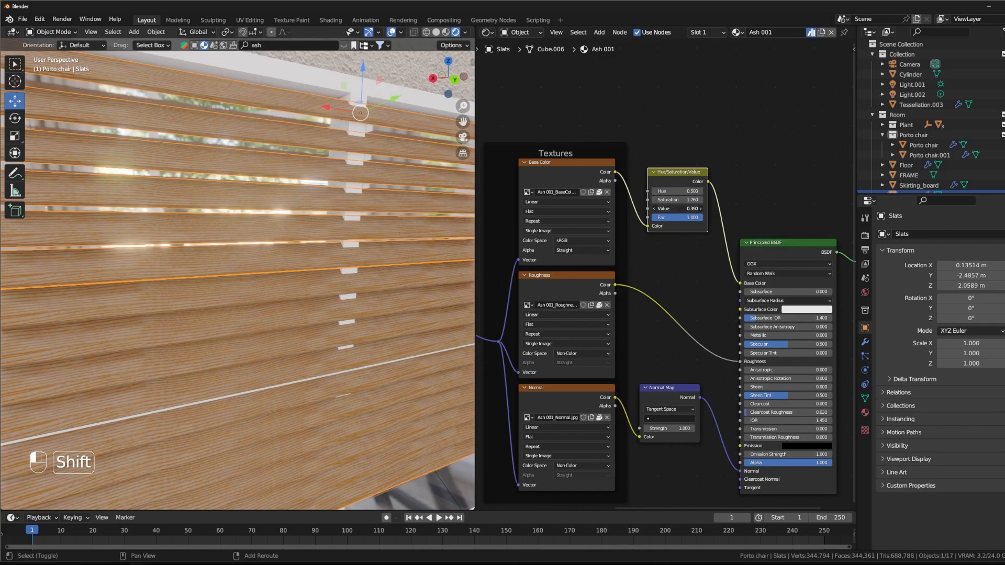
Step: Set the slats' Hue/Saturation/Value node to Value 0.130 and Fac about 0.85, and check the blinds from the camera view
shift+drag(679, 209, 680, 208)
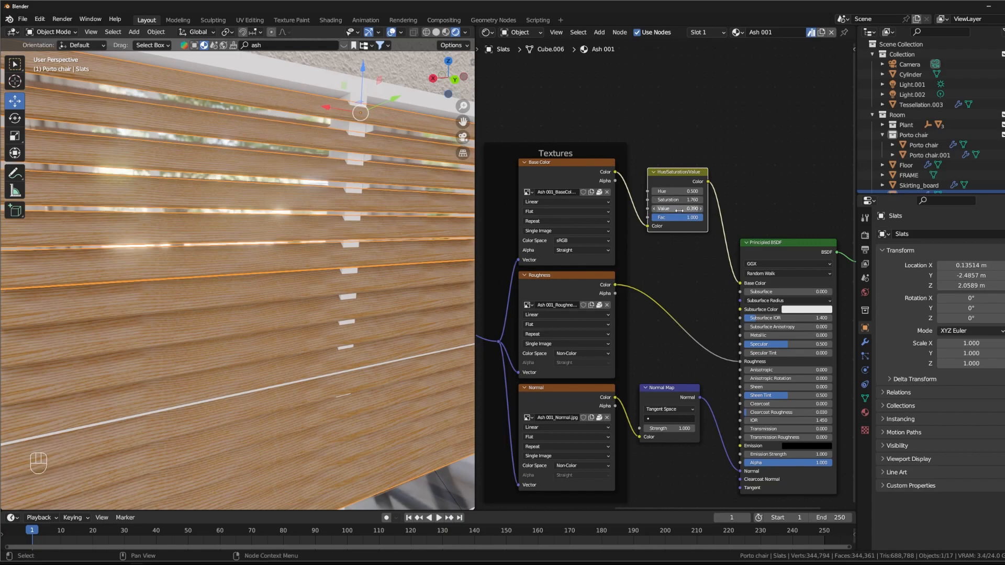
shift+drag(678, 209, 673, 217)
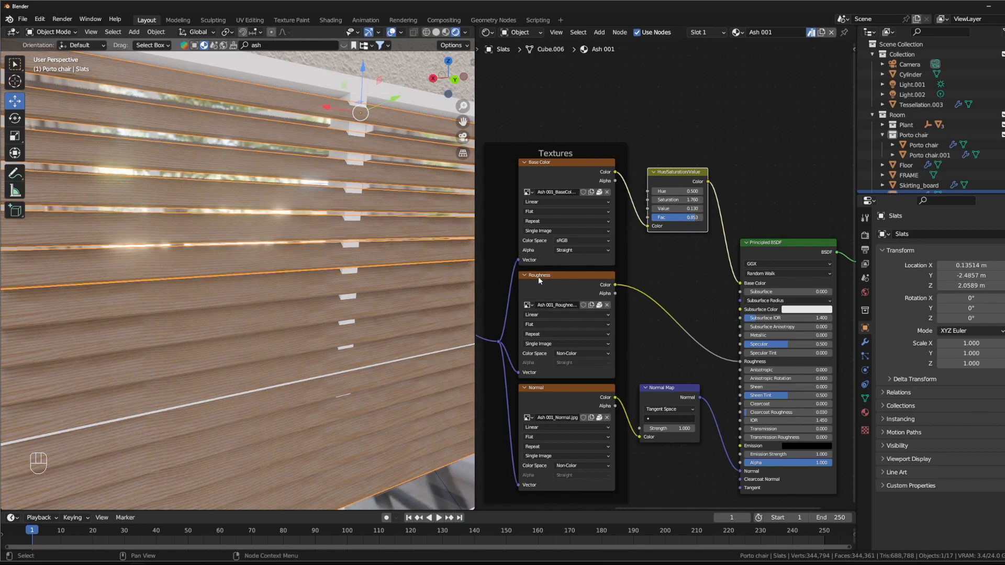
scroll(290, 252, down, 8)
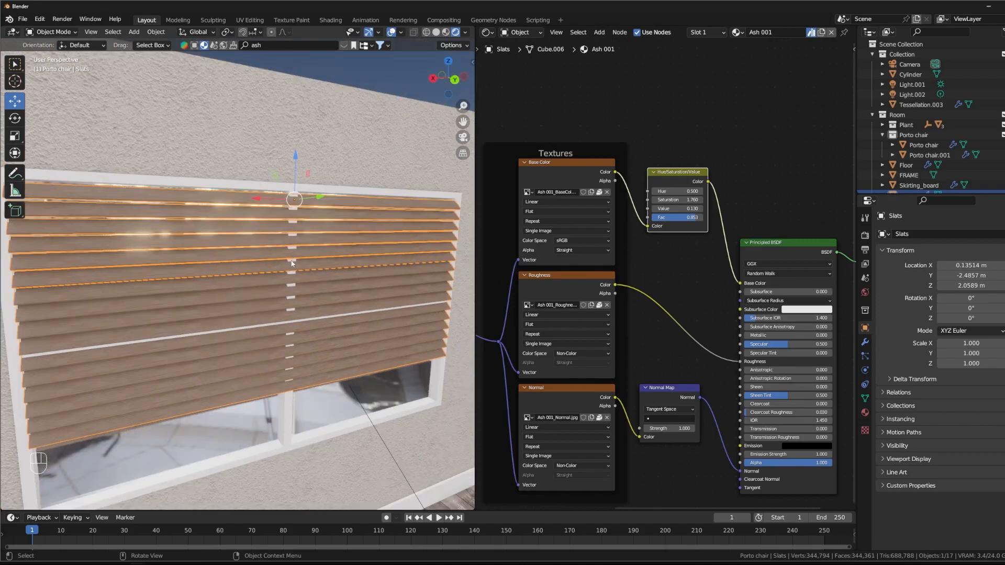
key(KP_0)
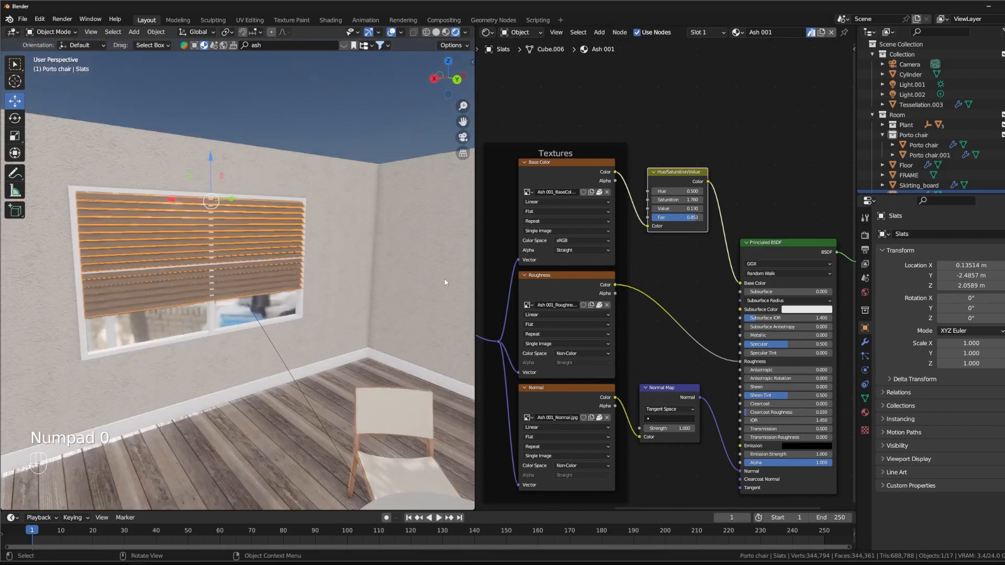
middle_drag(274, 196, 303, 203)
shift+middle_drag(294, 210, 285, 230)
scroll(259, 250, up, 3)
shift+middle_drag(271, 264, 293, 262)
mouse_move(293, 262)
shift+middle_down()
mouse_move(289, 281)
mouse_move(285, 249)
shift+middle_up()
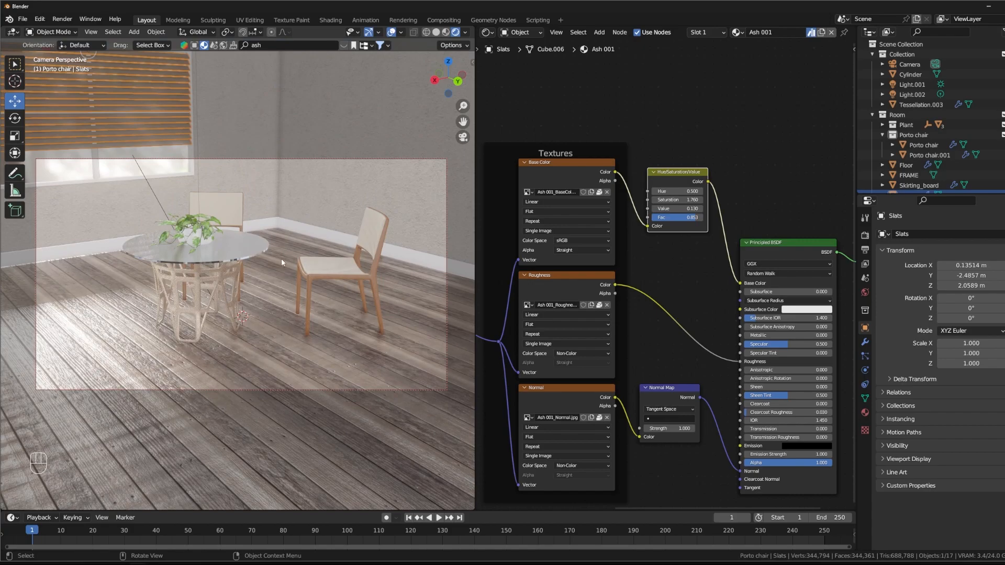
Step: Change the table base's Principled BSDF Base Color to a neutral grey with Value 0.329, and slightly lower the bump noise Scale
middle_drag(218, 284, 231, 314)
click(225, 314)
key(Home)
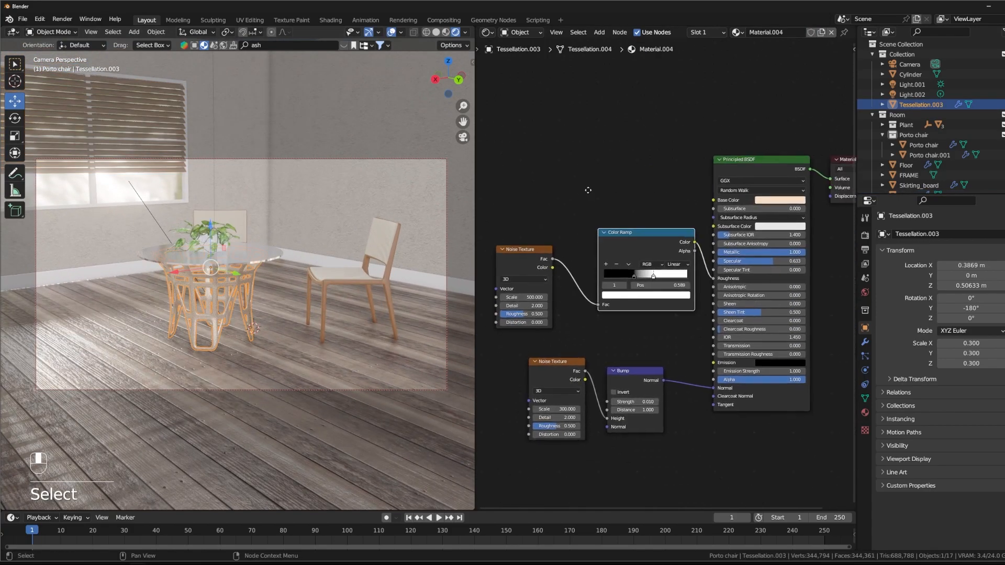
click(707, 144)
click(763, 164)
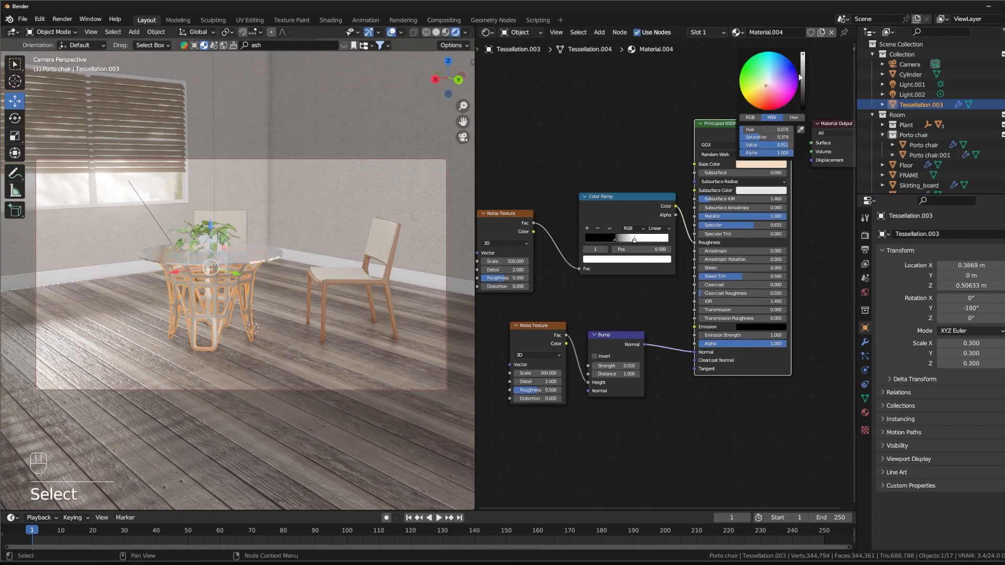
drag(803, 56, 803, 90)
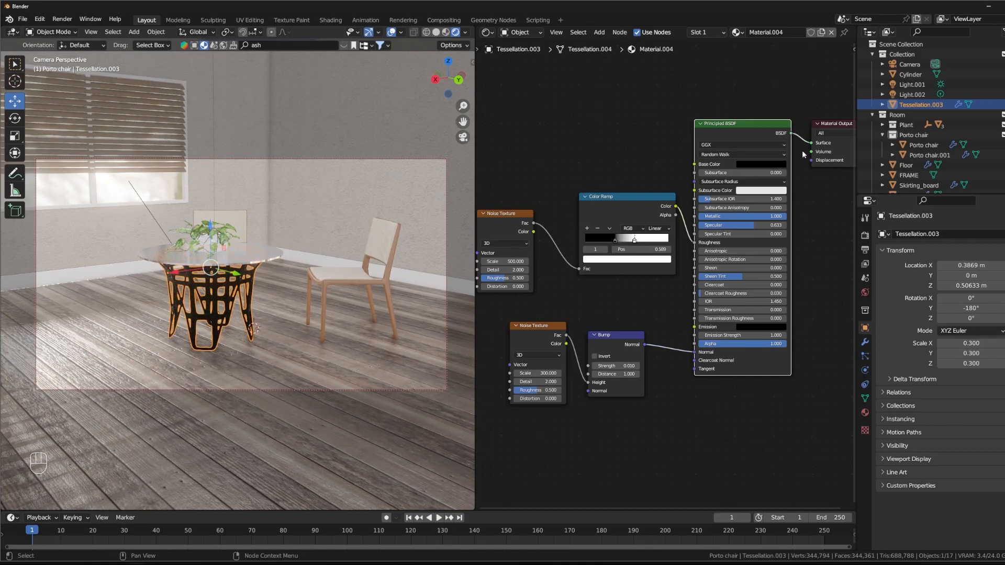
click(782, 166)
mouse_move(802, 104)
mouse_down()
mouse_move(803, 79)
mouse_move(803, 87)
mouse_up()
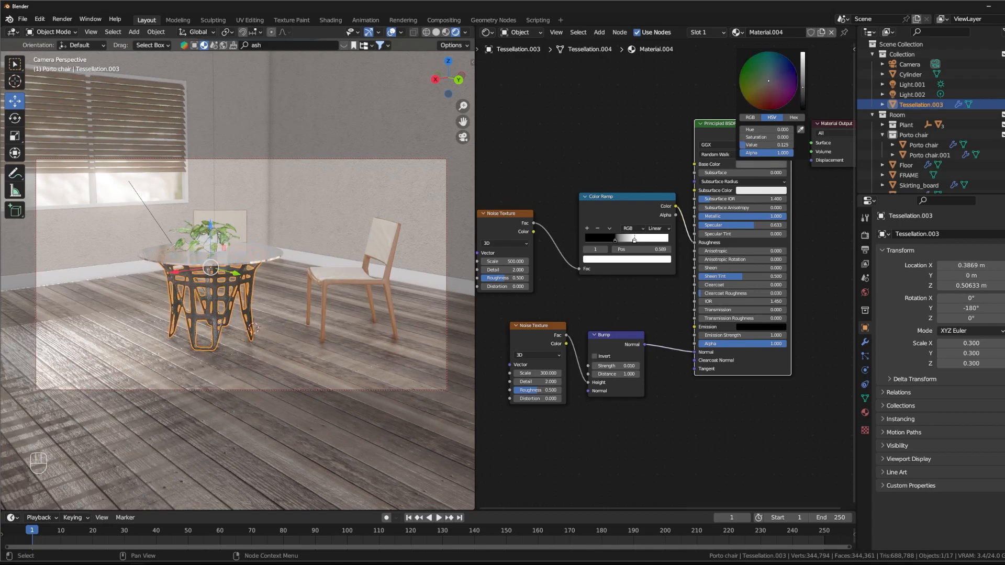
mouse_move(243, 293)
middle_down()
mouse_move(272, 256)
mouse_move(261, 285)
mouse_move(246, 286)
middle_up()
shift+middle_drag(246, 285, 250, 260)
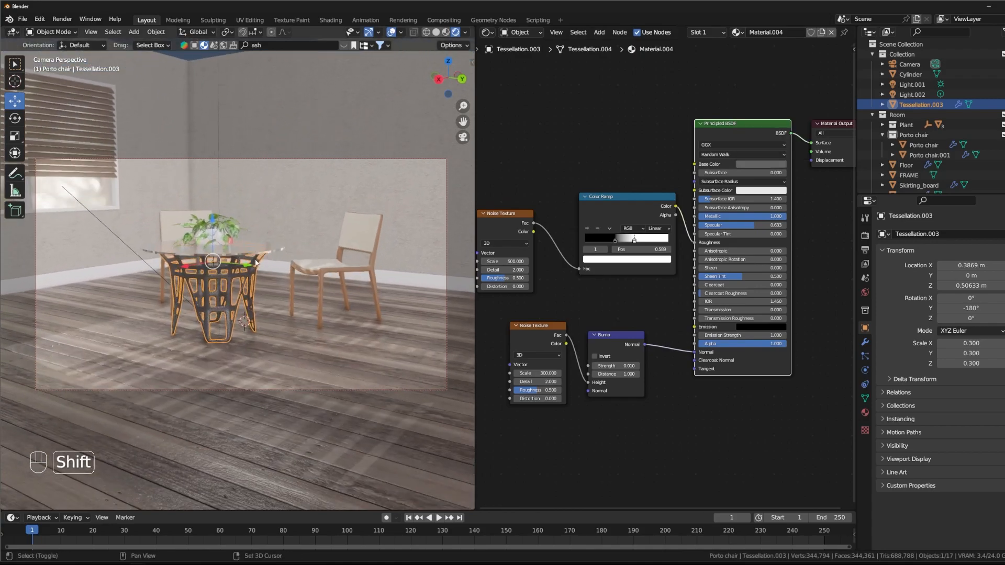
drag(546, 373, 525, 373)
Step: Try flipping the Color Ramp that drives the table base's roughness, and flip it back
click(609, 228)
click(619, 239)
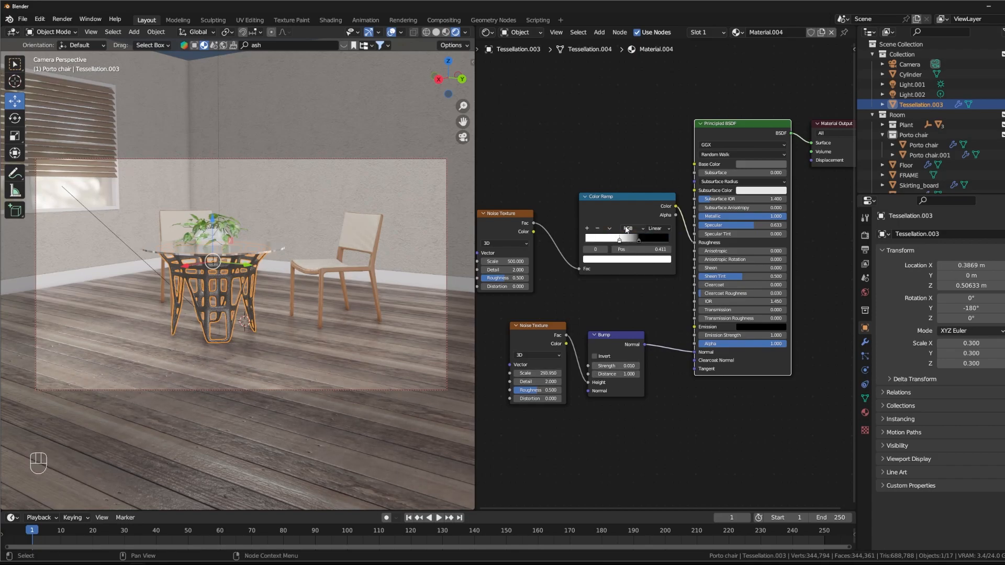
click(610, 228)
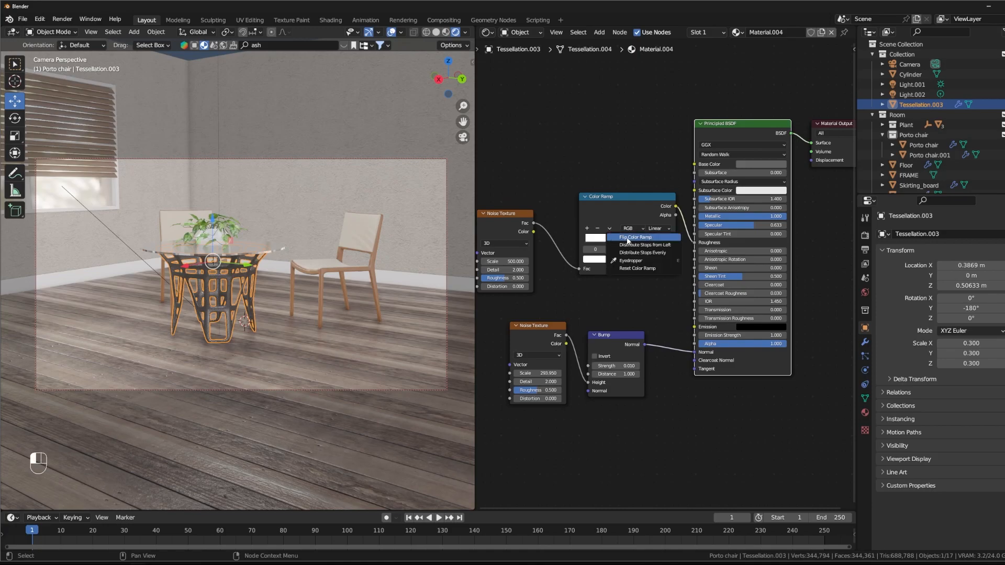
click(627, 239)
Step: Spread the roughness Color Ramp's stops apart with the white stop at 0.835, and set the table base's Specular to 0.847
drag(612, 240, 659, 241)
click(620, 242)
drag(659, 199, 635, 200)
drag(739, 227, 757, 227)
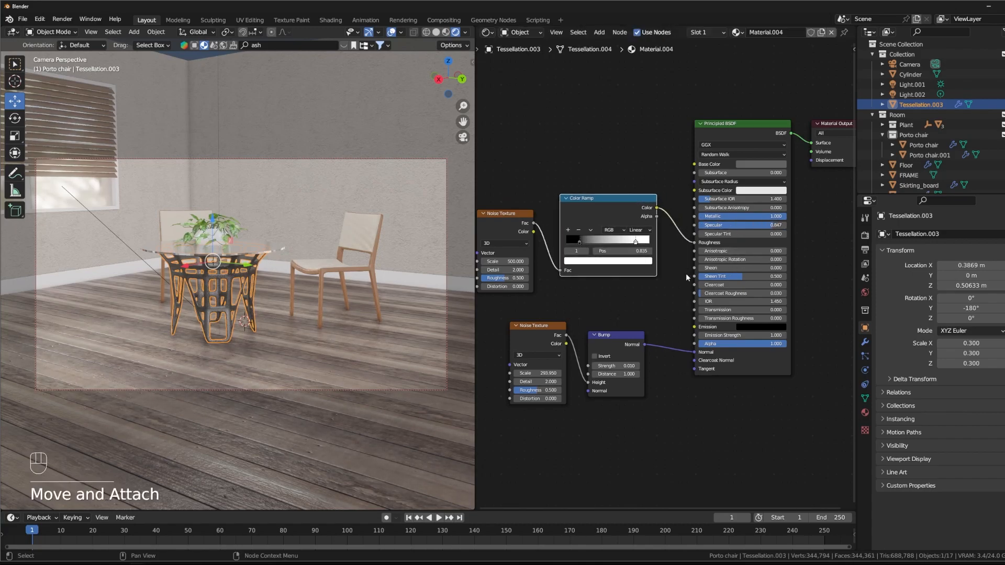
middle_drag(241, 300, 219, 337)
scroll(224, 318, up, 3)
shift+middle_drag(219, 337, 297, 306)
scroll(256, 271, down, 3)
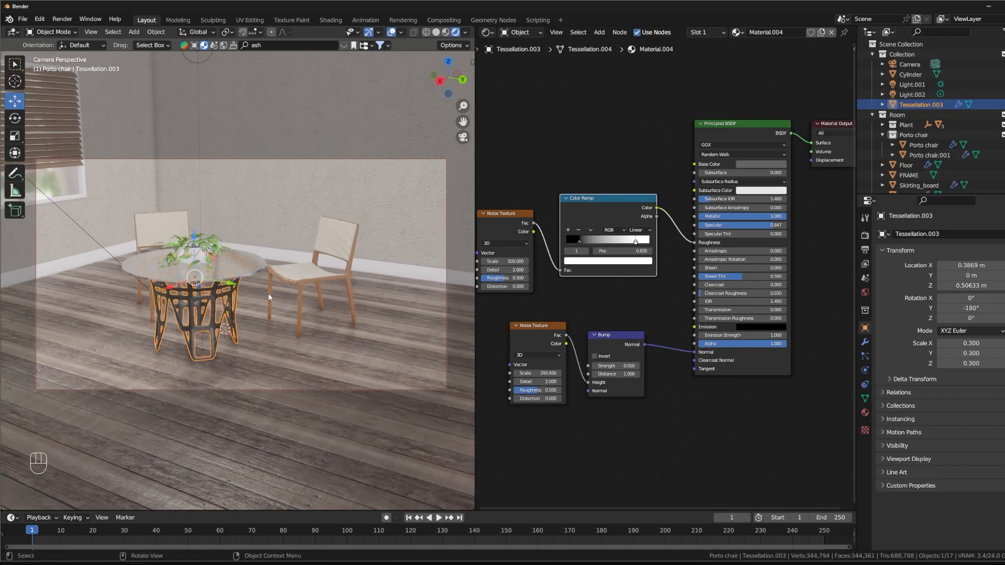
Step: Search the BlenderKit models for "plant" and place the animated indoor ficus in a concrete pot on the floor near the table
key(KP_0)
scroll(288, 262, down, 3)
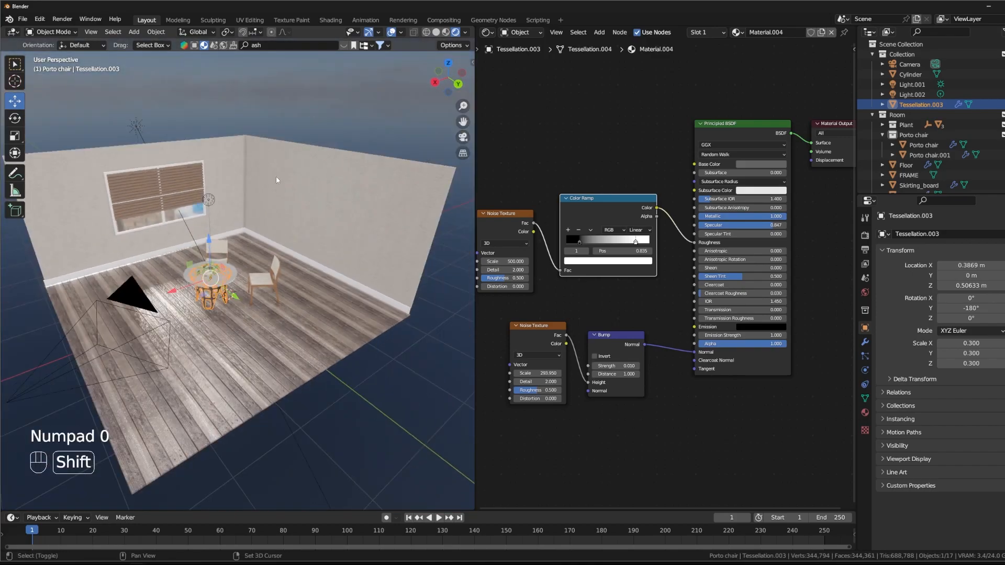
shift+middle_drag(277, 178, 331, 217)
click(262, 46)
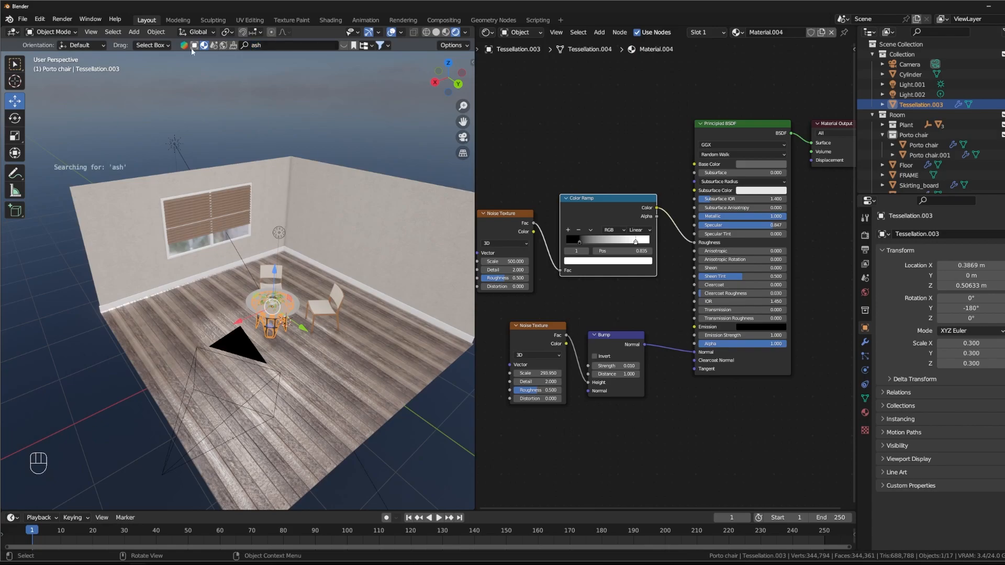
key(BackSpace)
text(plant)
key(Return)
mouse_move(307, 115)
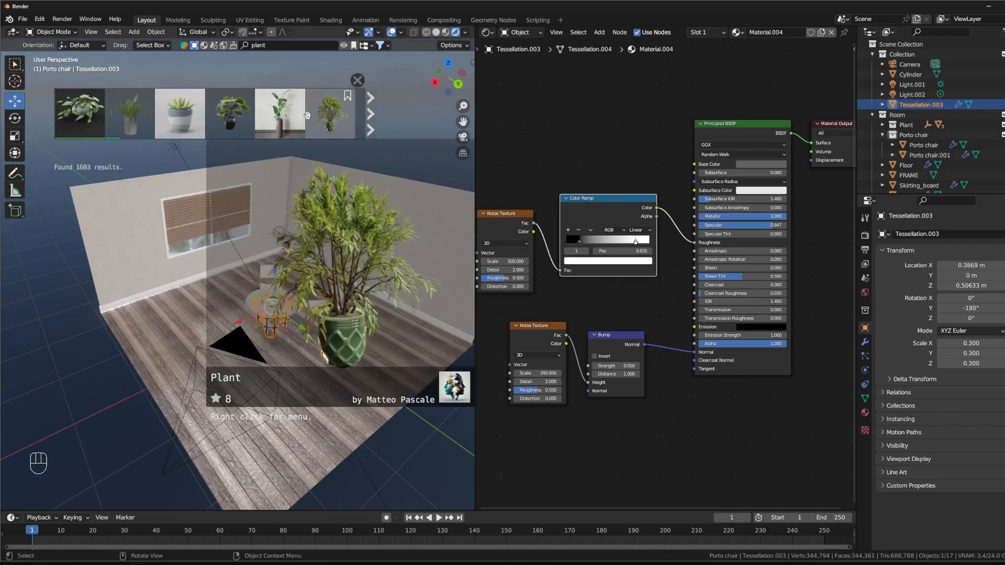
drag(285, 126, 271, 311)
middle_drag(272, 311, 263, 319)
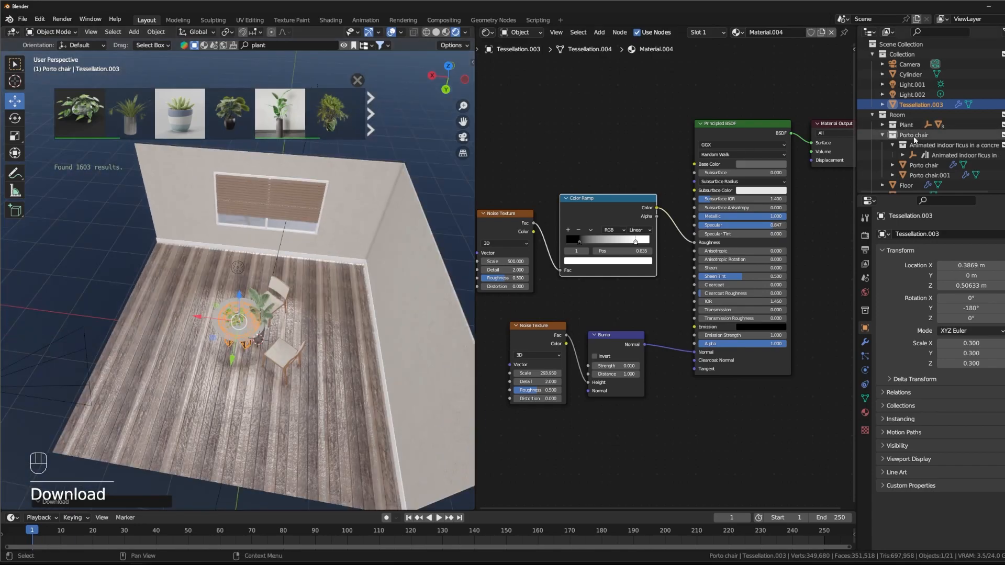
Step: Move the ficus collection out of the Porto chair collection directly into Room, and collapse both collections
scroll(913, 127, down, 2)
drag(906, 115, 894, 83)
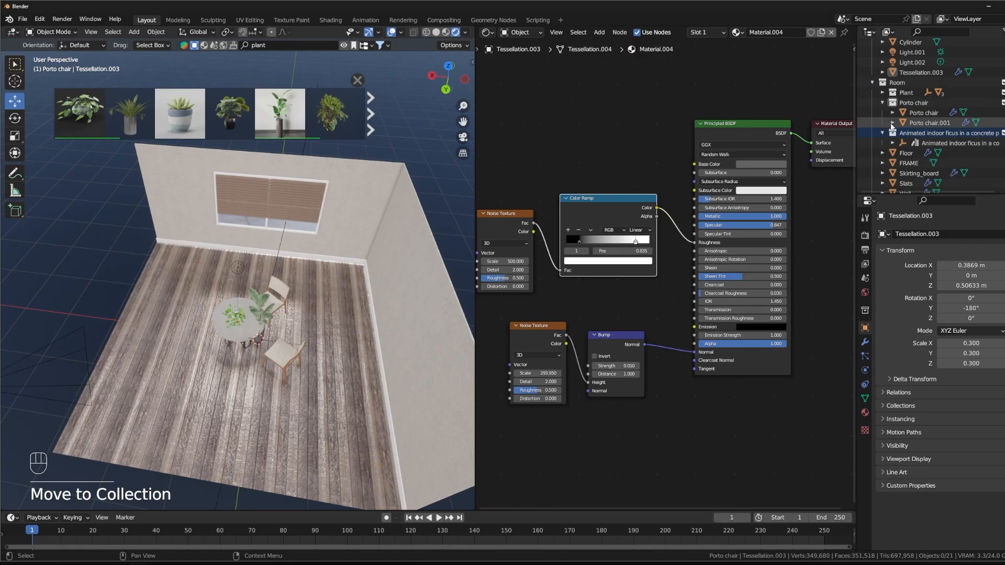
click(882, 103)
click(884, 113)
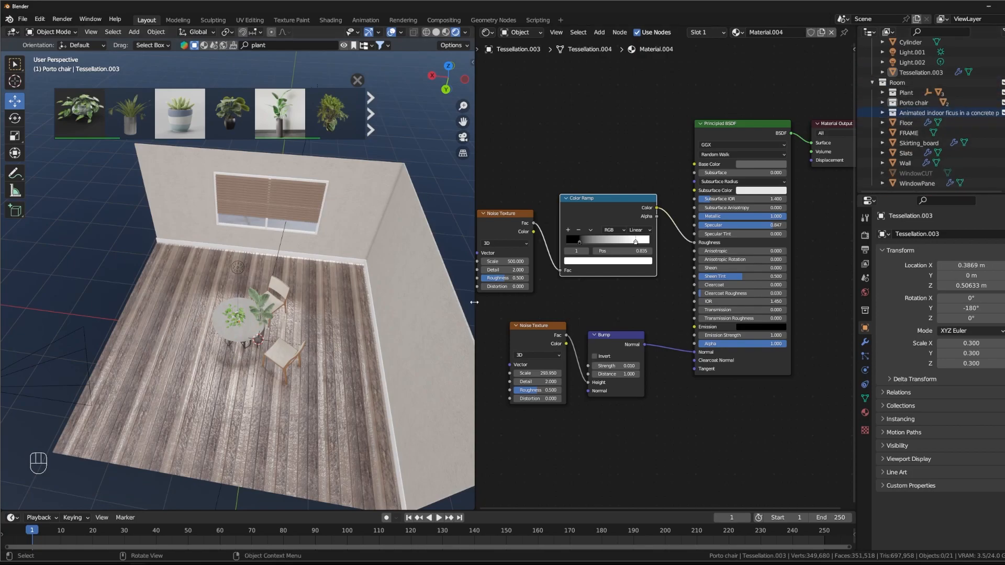
Step: Select the ficus's parent object and move it -1.9756 m in X and -2.1085 m in Y into the room corner
click(261, 350)
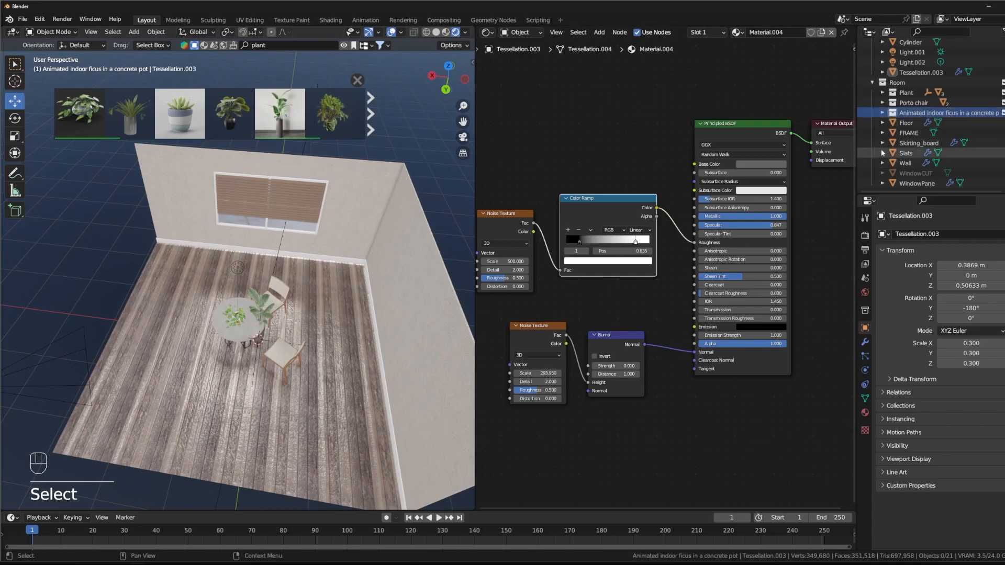
click(883, 113)
click(929, 124)
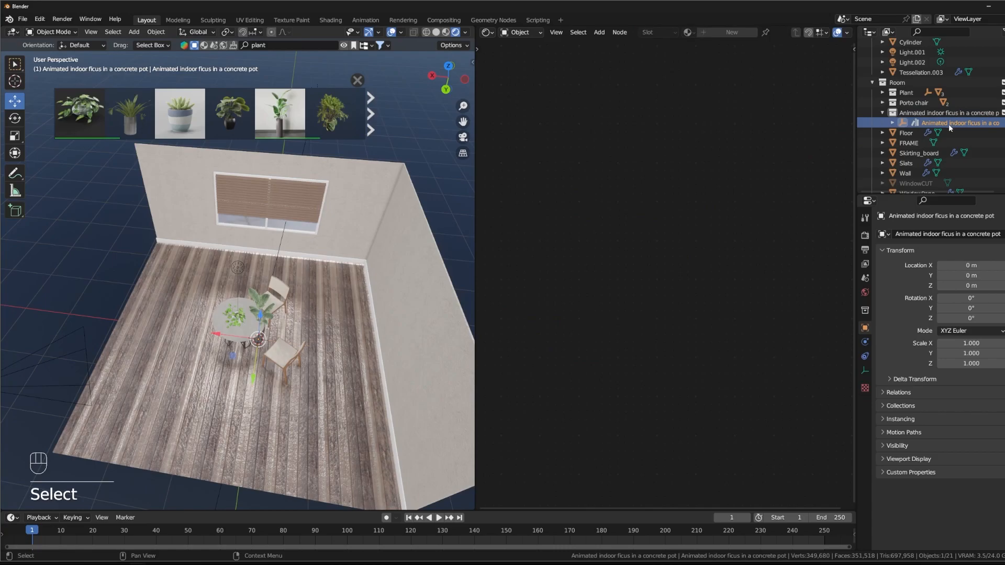
drag(235, 357, 332, 287)
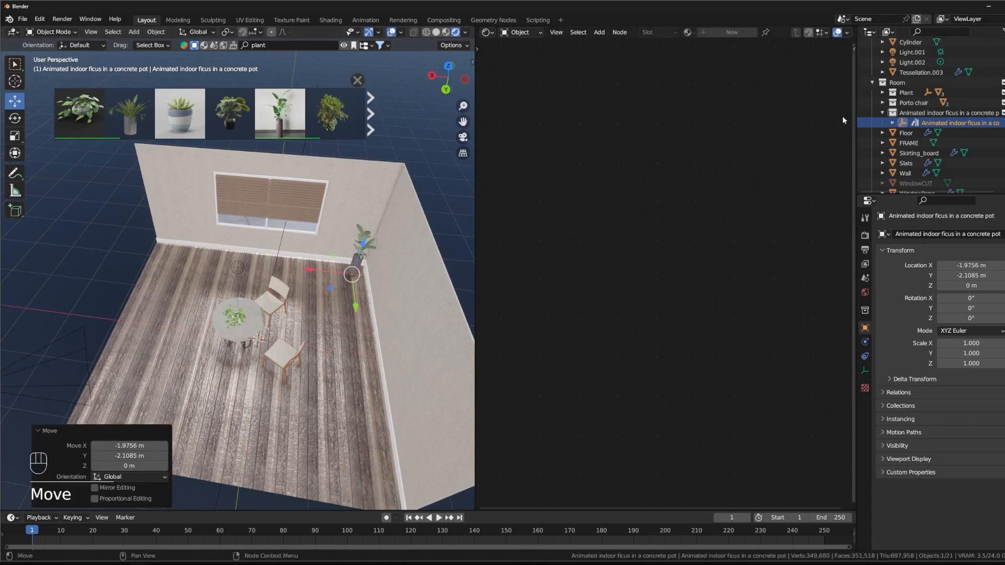
Step: Search the BlenderKit models for "shelf" and examine the results for a shelf that suits the room
click(308, 46)
text(shelf)
key(Return)
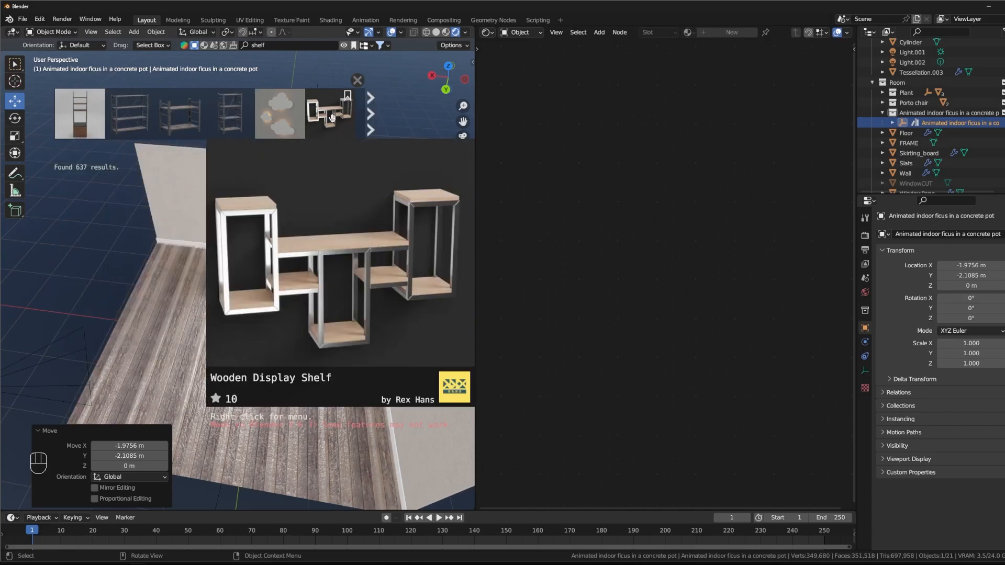
click(371, 114)
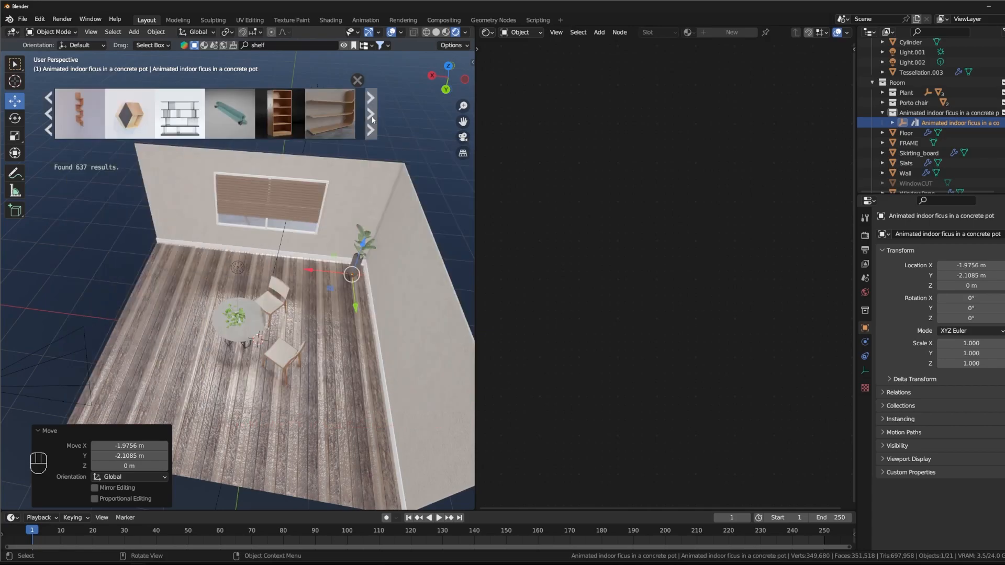
mouse_move(126, 120)
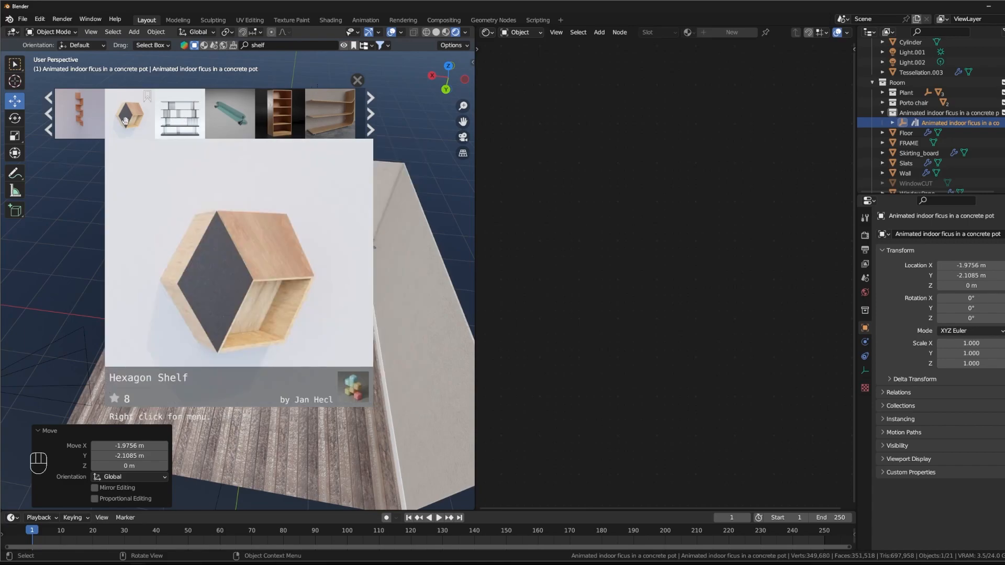
click(371, 129)
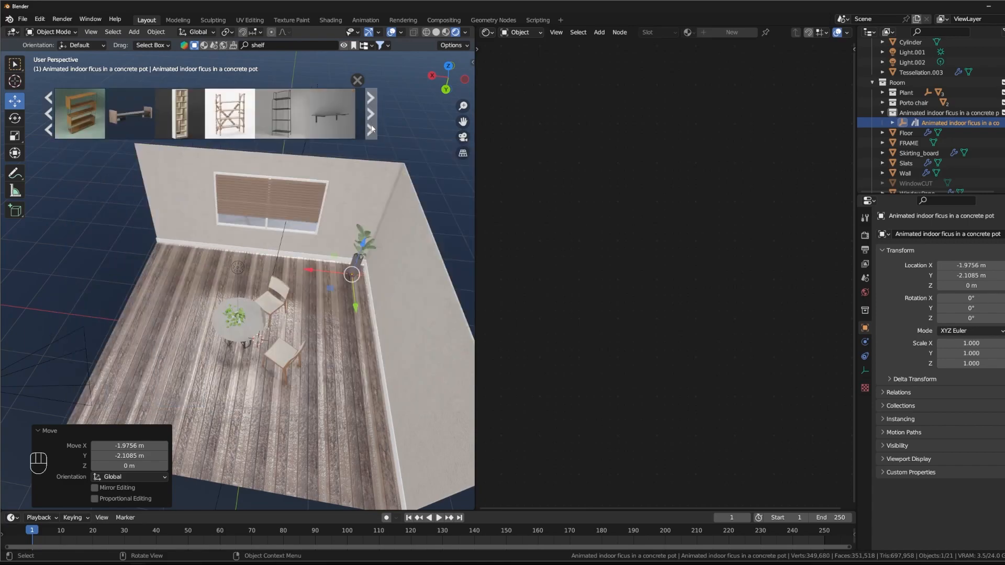
mouse_move(285, 124)
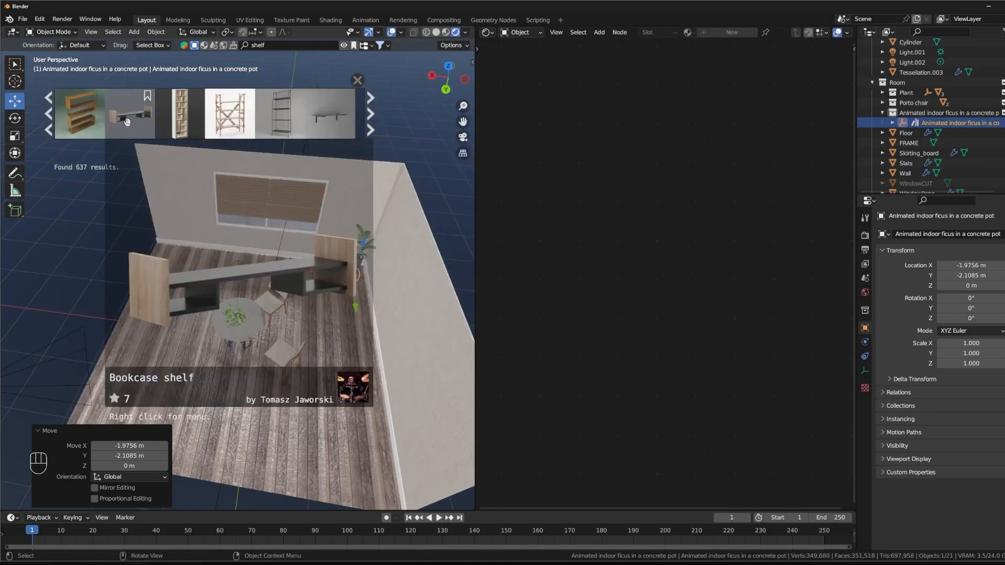
mouse_move(187, 121)
scroll(236, 112, down, 3)
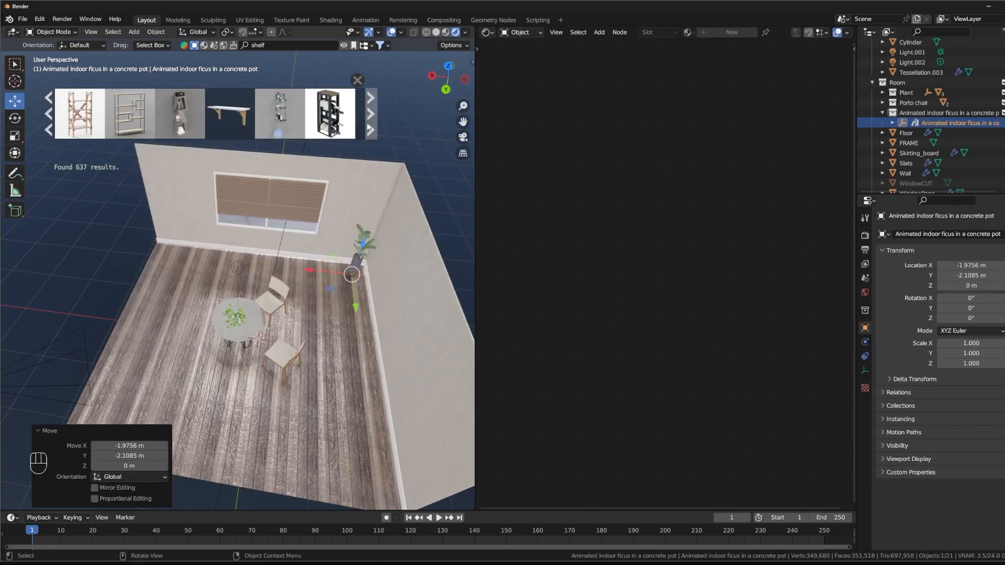
mouse_move(212, 110)
click(371, 123)
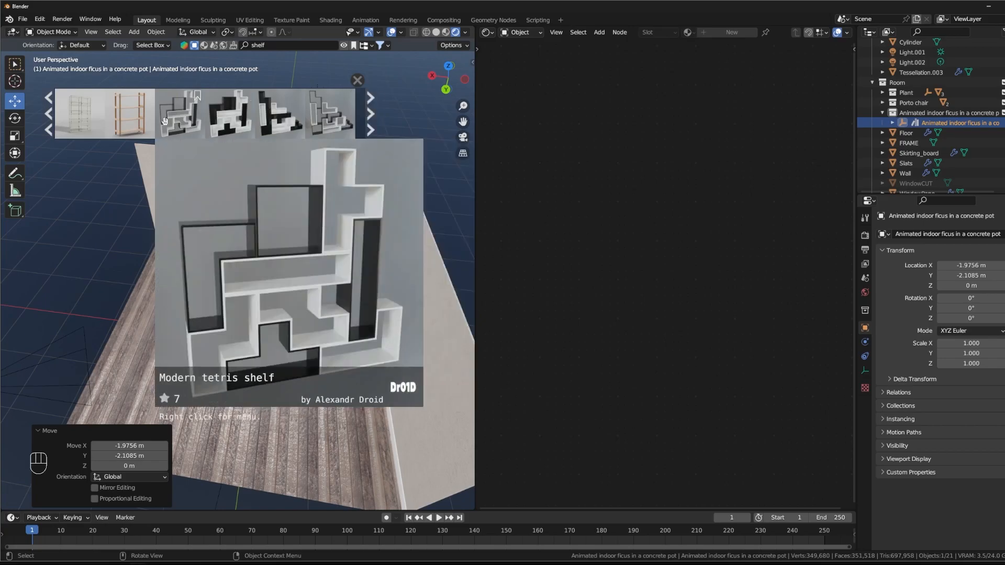
mouse_move(135, 115)
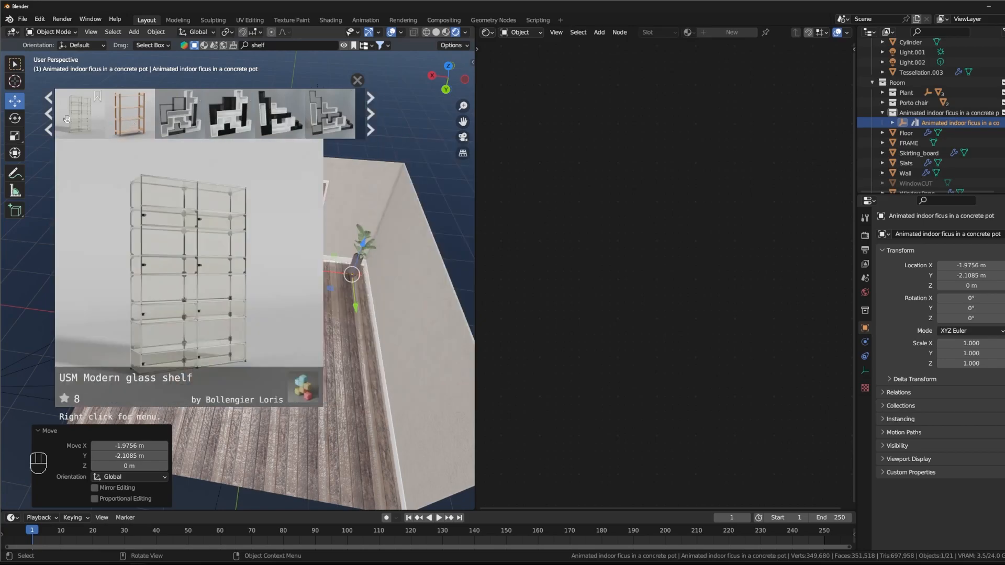
Step: Try placing the Wooden shelf model against the wall beside the ficus, and undo the placement
middle_drag(180, 201, 275, 205)
drag(130, 113, 309, 224)
middle_drag(373, 297, 306, 324)
ctrl+middle_drag(307, 323, 291, 323)
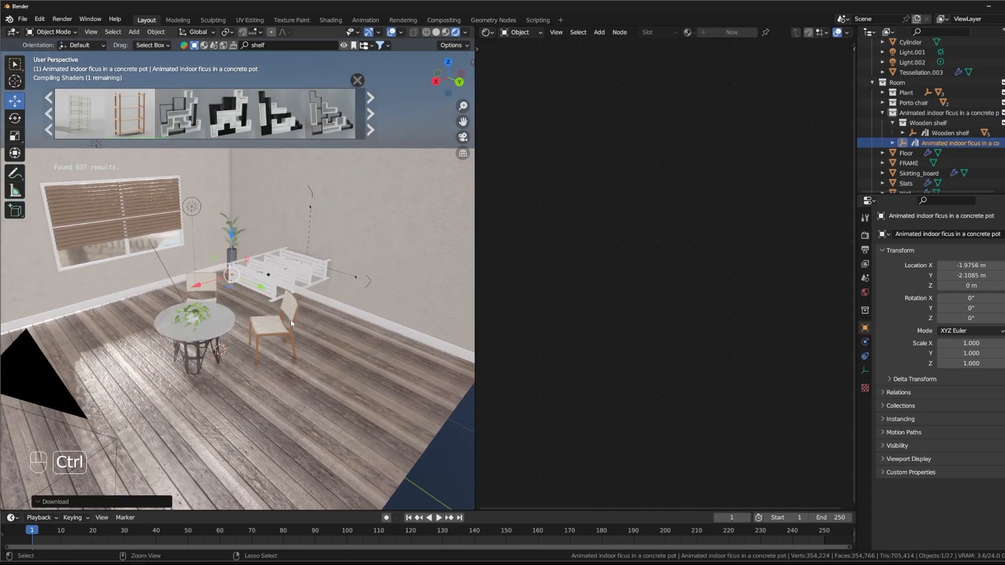
key(ctrl+z)
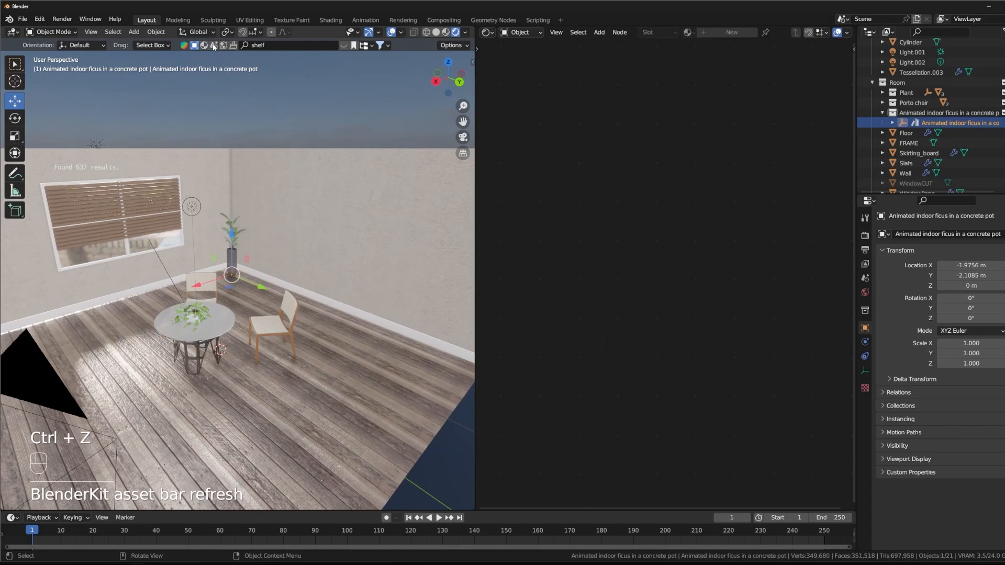
Step: Place the BlenderKit Wooden shelf model upright on the floor behind the dining table
mouse_move(118, 136)
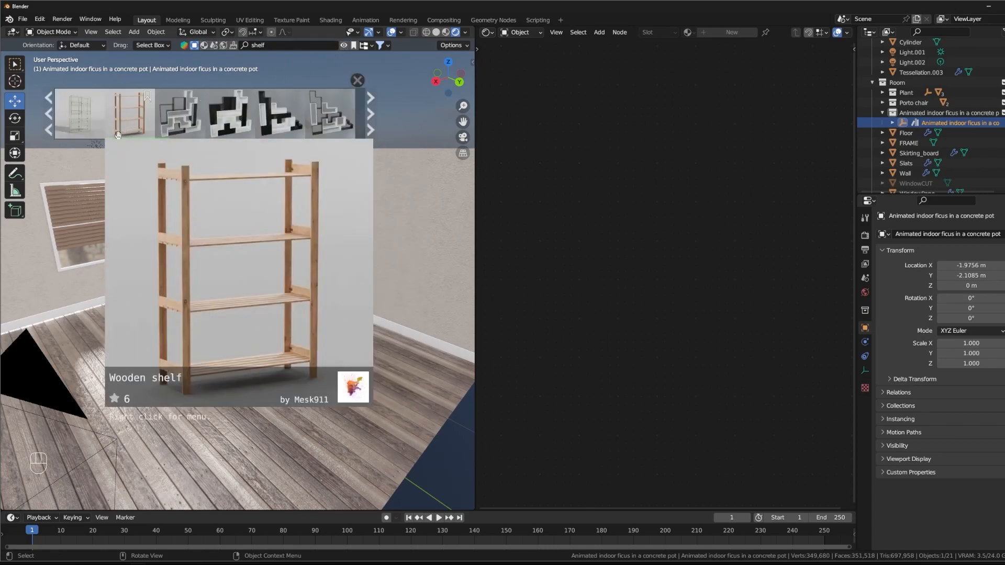
click(134, 114)
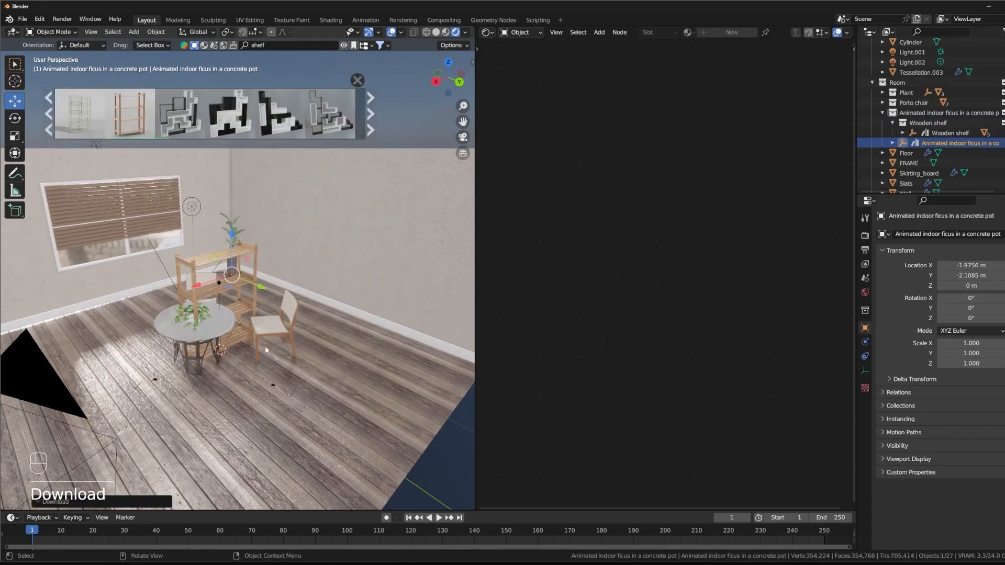
middle_drag(264, 298, 236, 259)
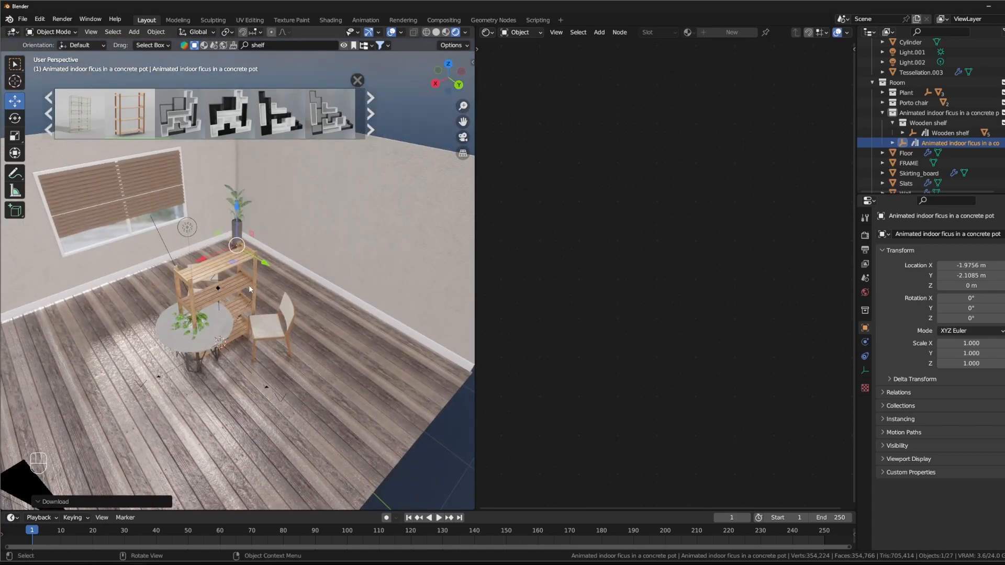
Step: Move the Wooden shelf collection out of the ficus collection so it sits directly under the Room collection
click(901, 124)
drag(901, 123, 892, 83)
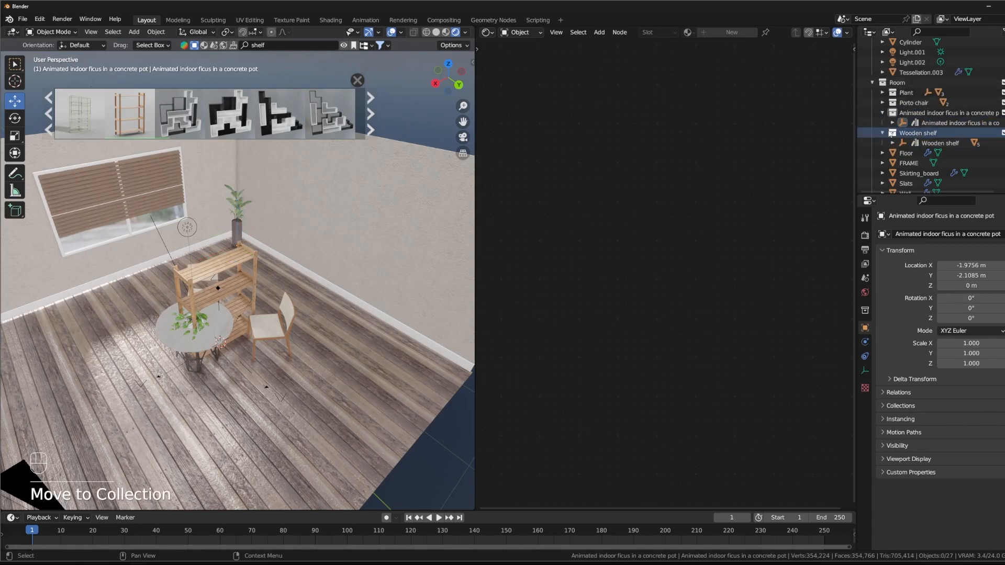
Step: Rotate the Wooden shelf's parent object 90° about Z and move it to X -2.1122 m, Y -0.65158 m, against the wall beside the ficus
click(931, 143)
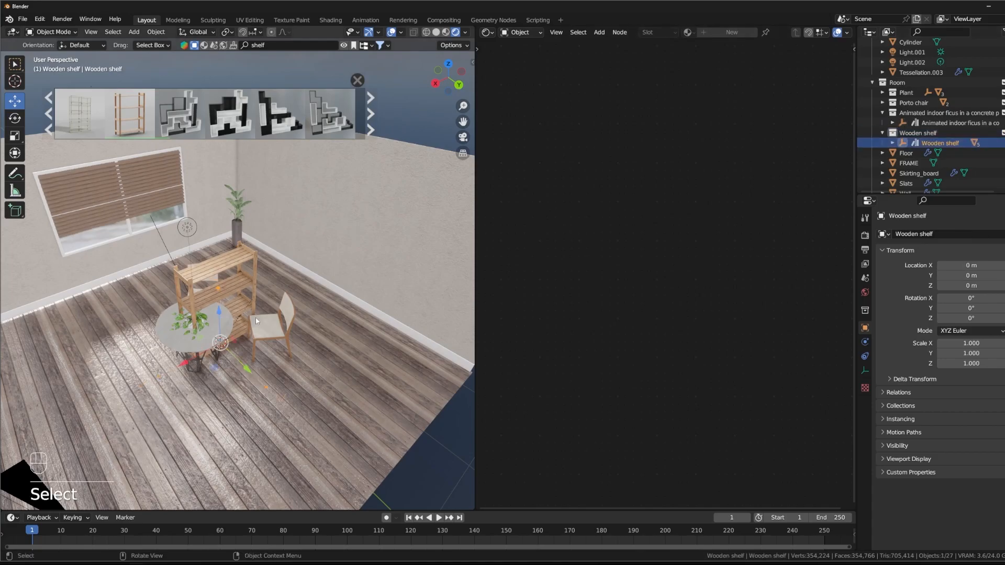
key(r)
key(z)
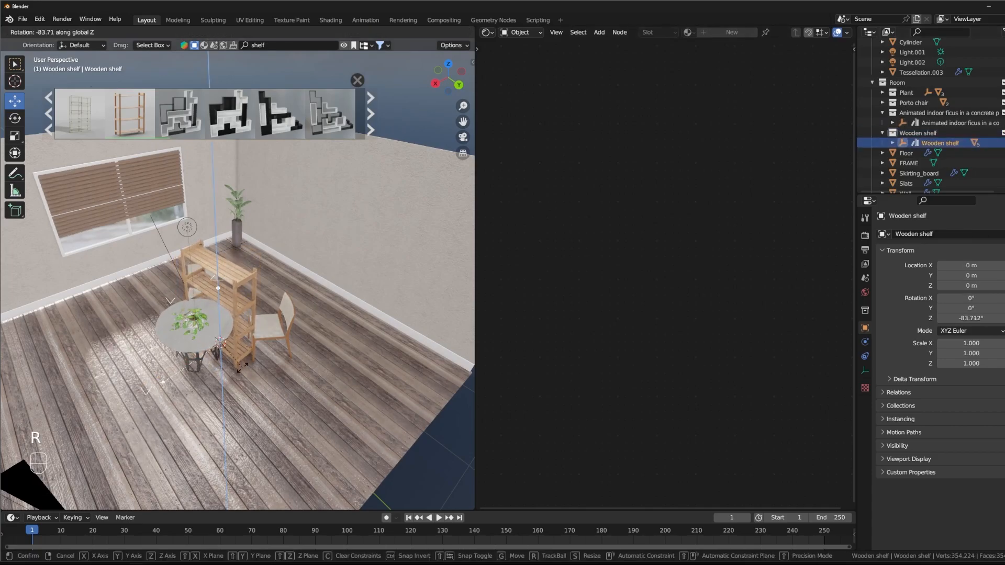
text(90)
key(Return)
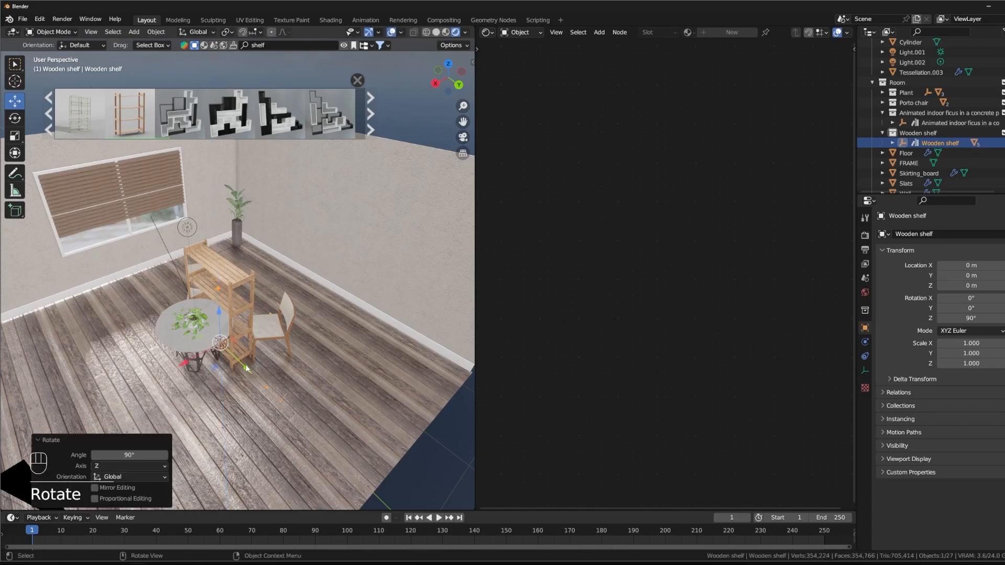
drag(183, 363, 283, 313)
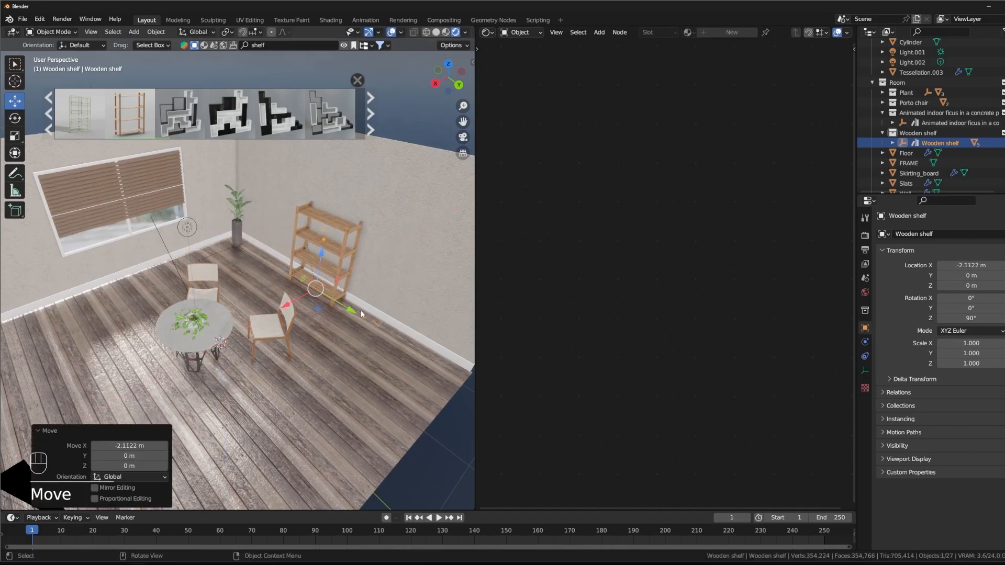
drag(347, 313, 319, 301)
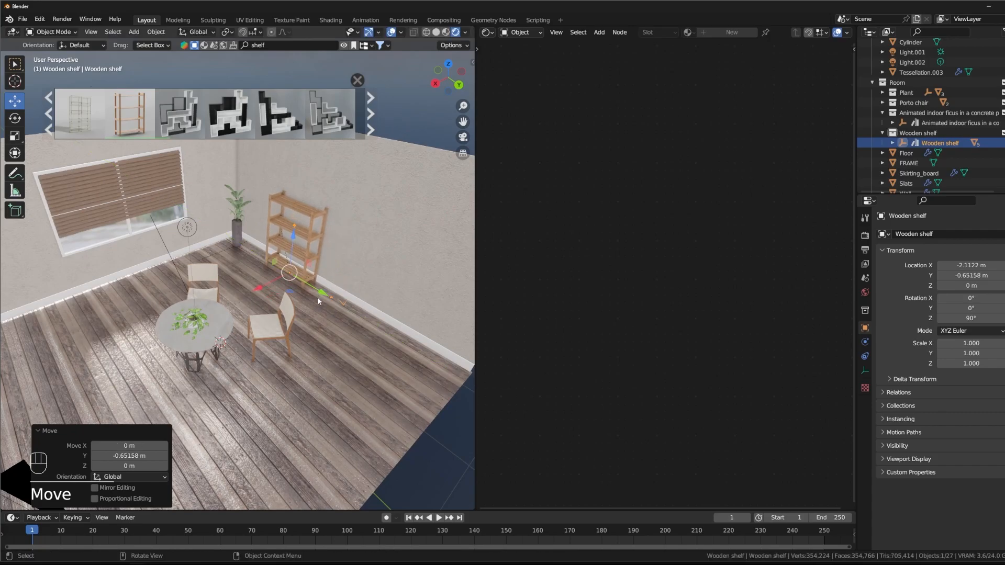
Step: Switch to the camera view and reframe it at low height on the table and chairs, with the ficus and shelf behind
key(KP_0)
middle_drag(244, 279, 286, 306)
scroll(278, 304, up, 3)
middle_drag(285, 306, 274, 337)
scroll(285, 291, down, 4)
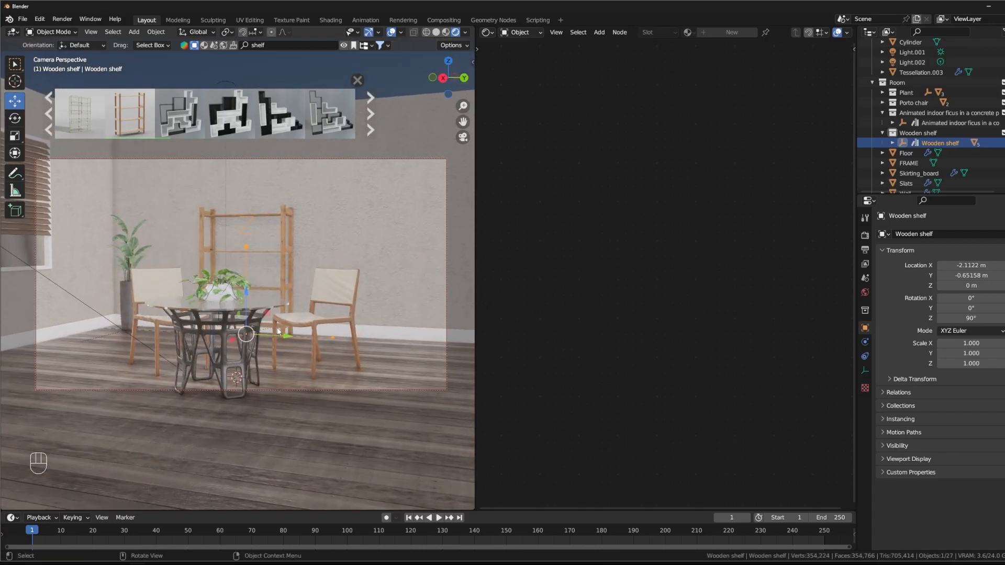
mouse_move(274, 337)
shift+middle_down()
mouse_move(283, 321)
mouse_move(275, 347)
mouse_move(285, 338)
shift+middle_up()
scroll(283, 321, up, 3)
shift+middle_drag(286, 338, 294, 305)
middle_drag(294, 305, 294, 304)
shift+middle_drag(294, 305, 288, 317)
scroll(289, 317, up, 2)
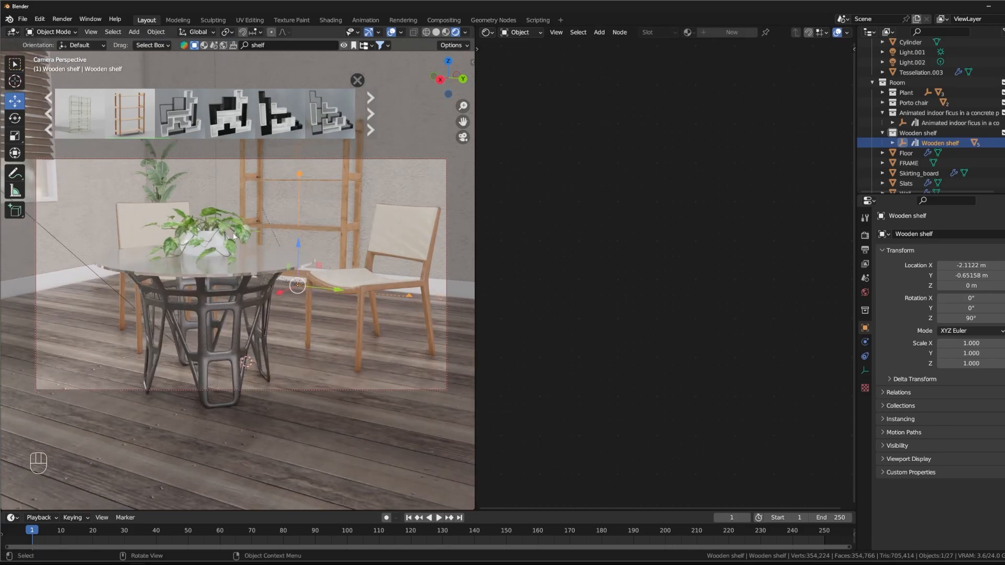
Step: Browse the next set of BlenderKit shelf models for an alternative to the Wooden shelf
click(256, 269)
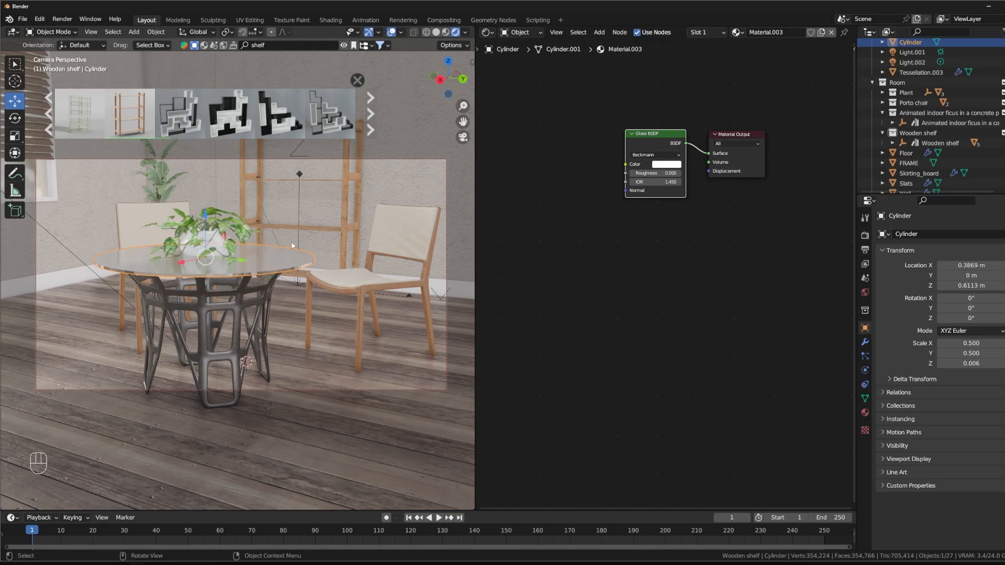
click(371, 114)
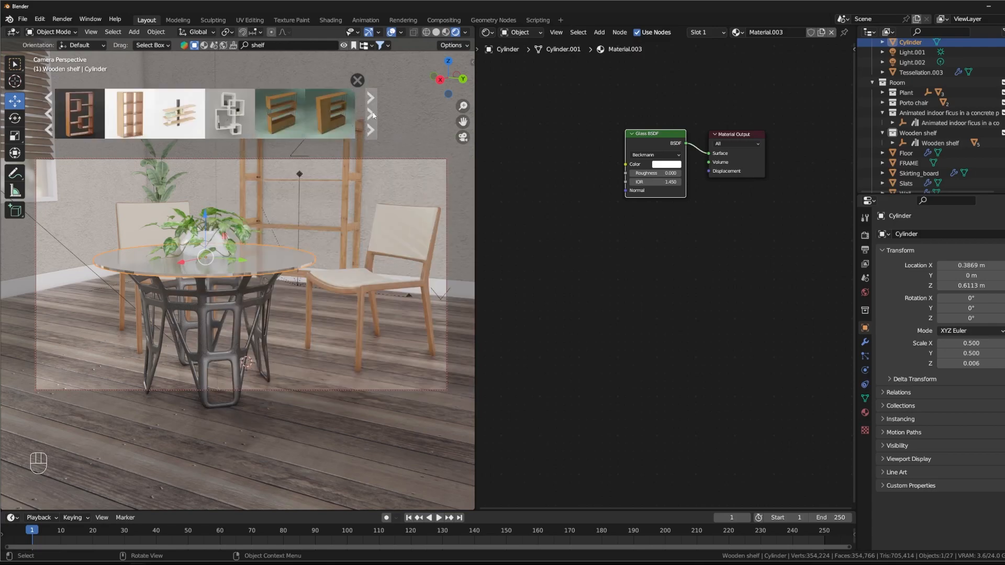
mouse_move(191, 109)
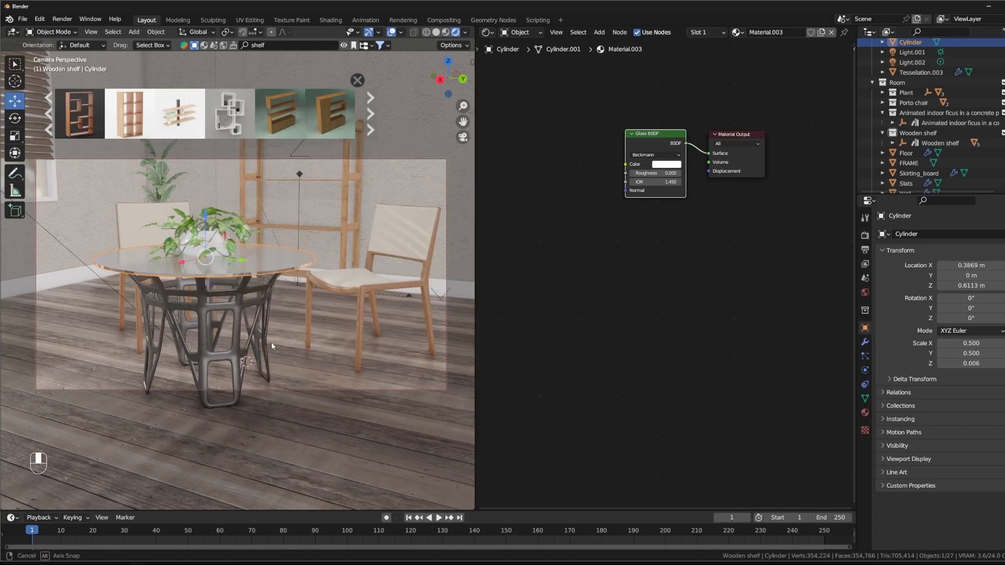
Step: Rotate the Porto chair near the window by 20.7° about Z and move it to X 0.44606 m, Y -1.0956 m
shift+middle_drag(213, 321, 226, 339)
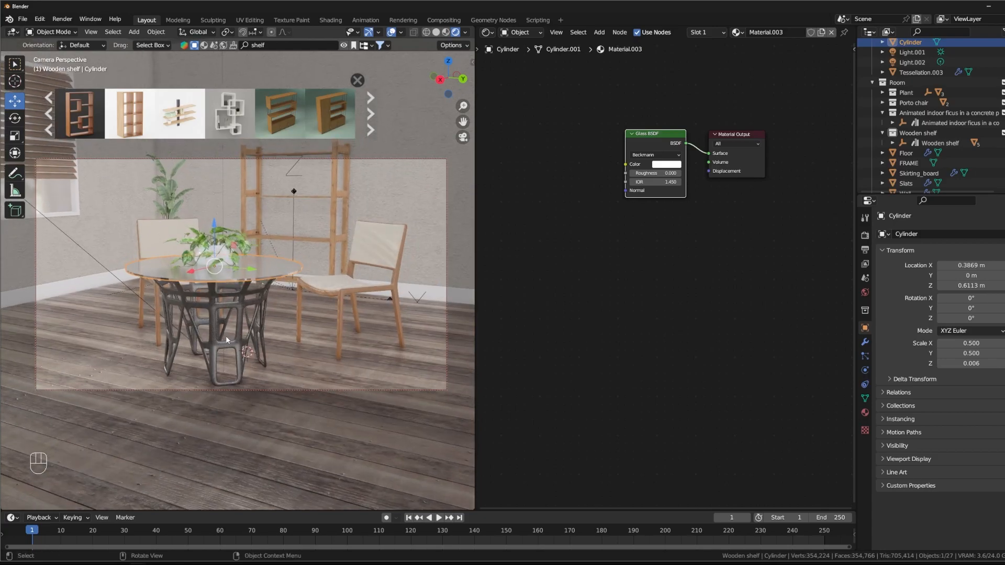
mouse_move(277, 309)
middle_down()
mouse_move(275, 318)
mouse_move(281, 291)
mouse_move(285, 319)
middle_up()
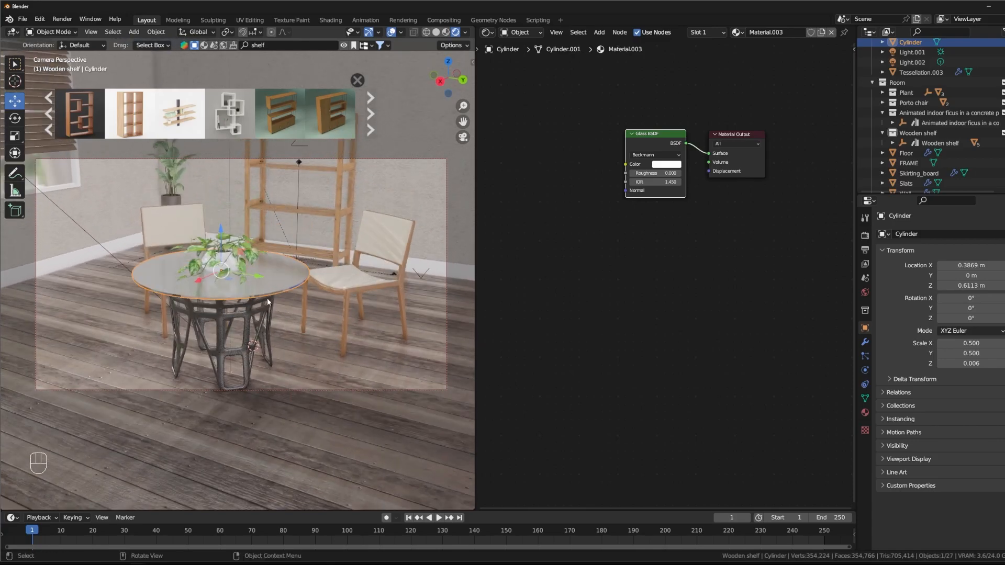
click(173, 228)
drag(190, 334, 118, 337)
middle_drag(117, 337, 263, 331)
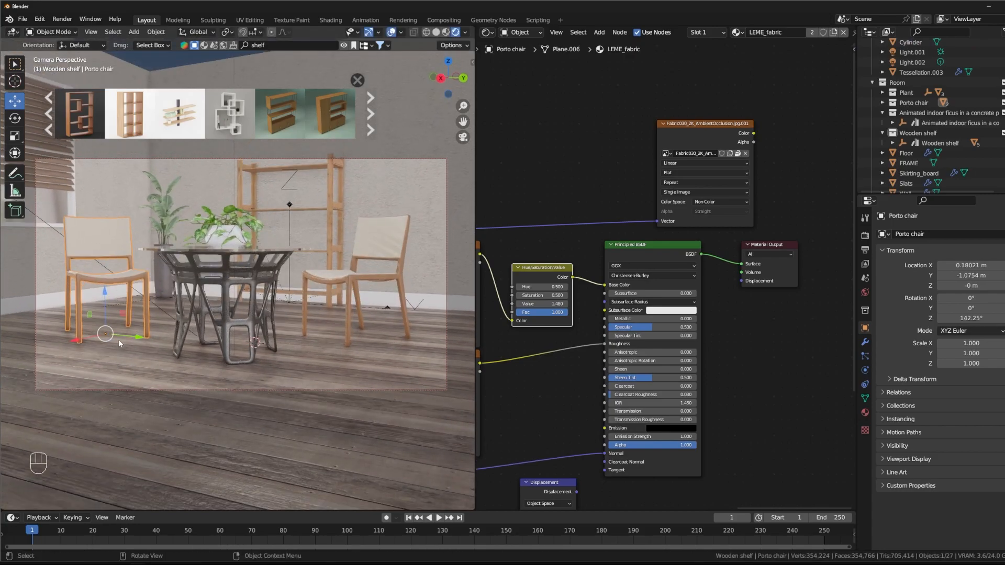
key(r)
click(147, 319)
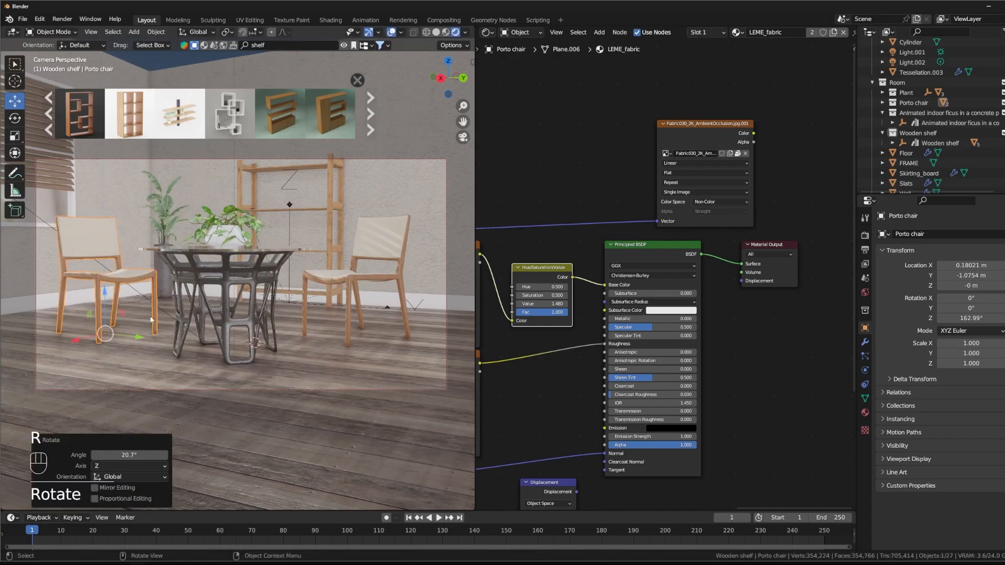
middle_drag(188, 279, 181, 305)
drag(114, 336, 89, 349)
Step: Widen the camera framing to include the window blinds, both chairs, the table, the ficus and the whole shelf
mouse_move(178, 349)
middle_down()
mouse_move(195, 313)
mouse_move(191, 343)
middle_up()
scroll(194, 313, down, 1)
middle_drag(191, 343, 212, 335)
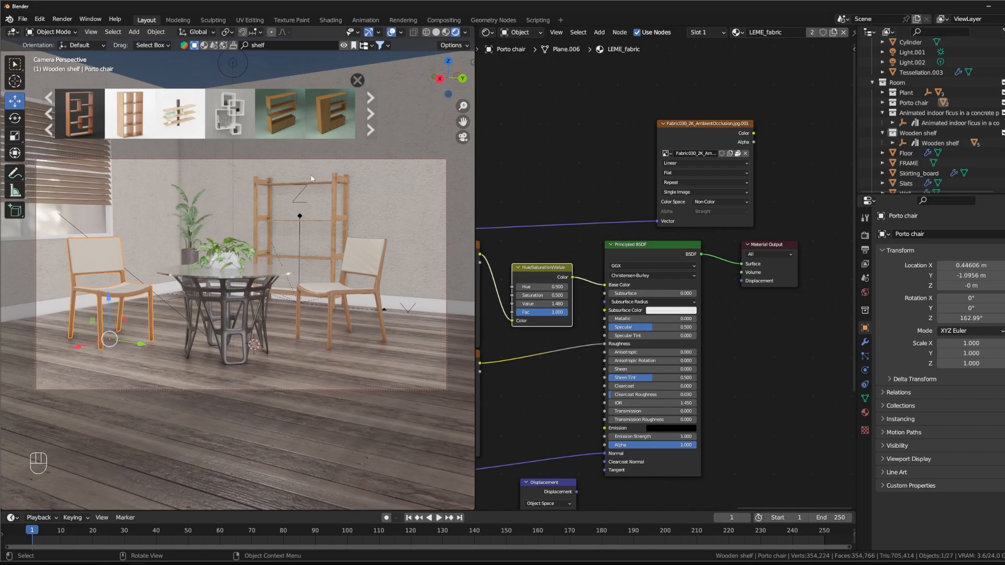
middle_drag(336, 217, 334, 243)
scroll(336, 233, down, 2)
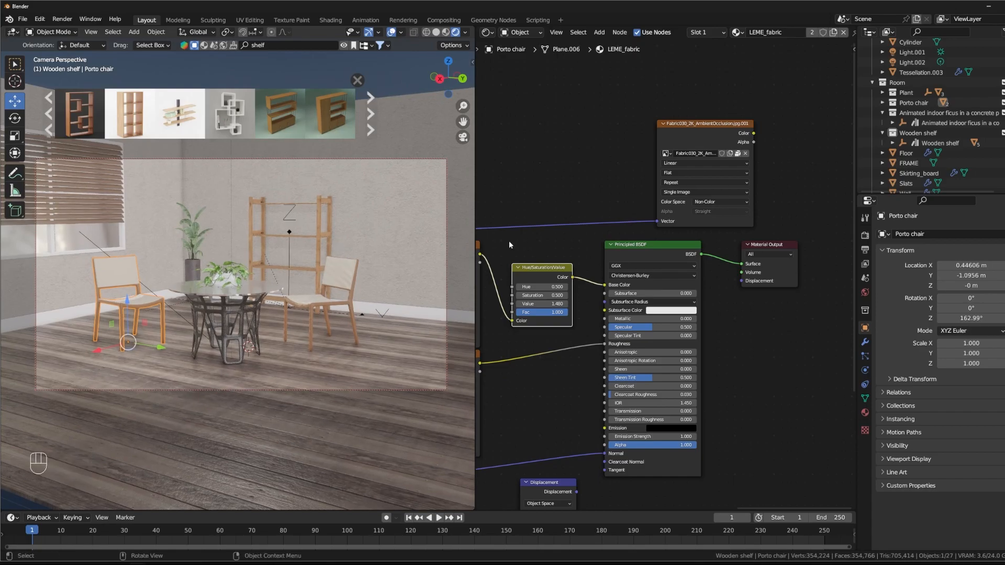
Step: Collapse the contents of the Collection and Room collections in the outliner
scroll(896, 103, up, 2)
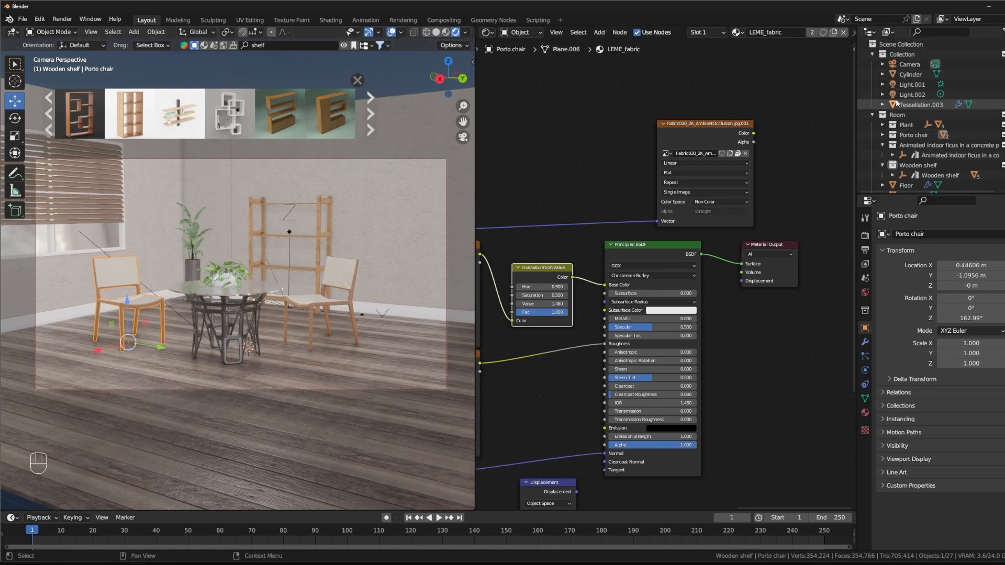
click(872, 54)
click(871, 64)
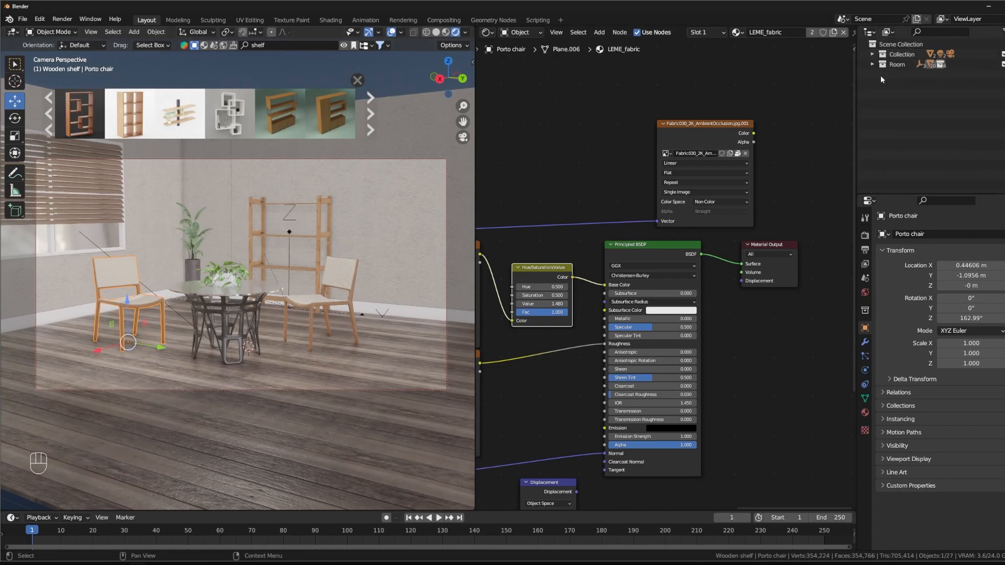
click(871, 65)
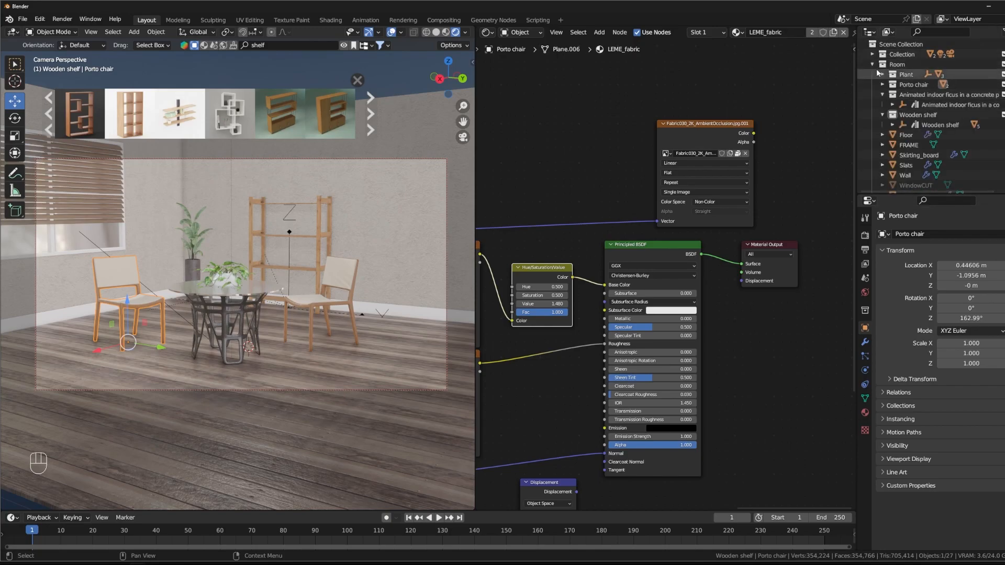
click(870, 64)
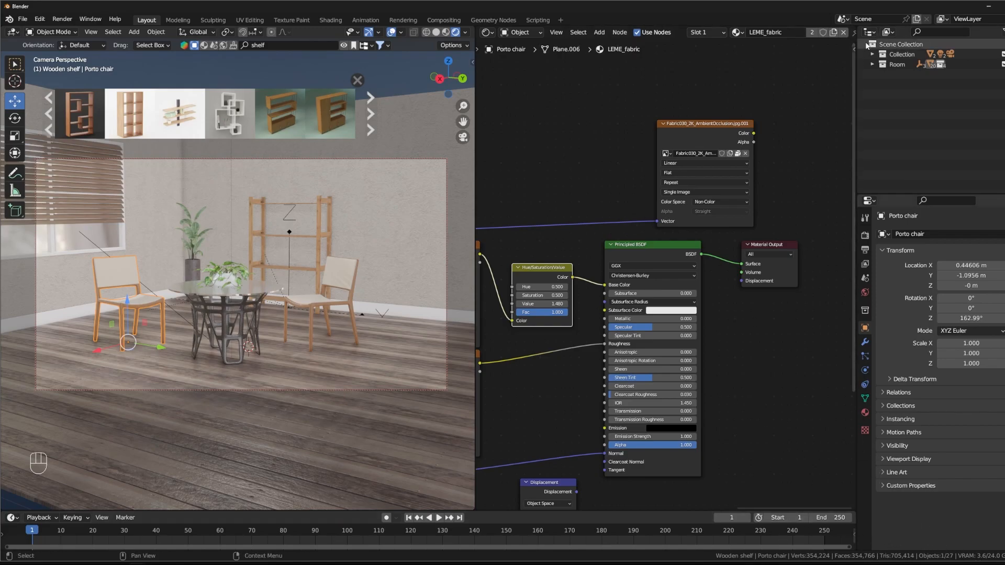
Step: Set the outliner's display mode to Blender File and expand its Materials list
click(889, 32)
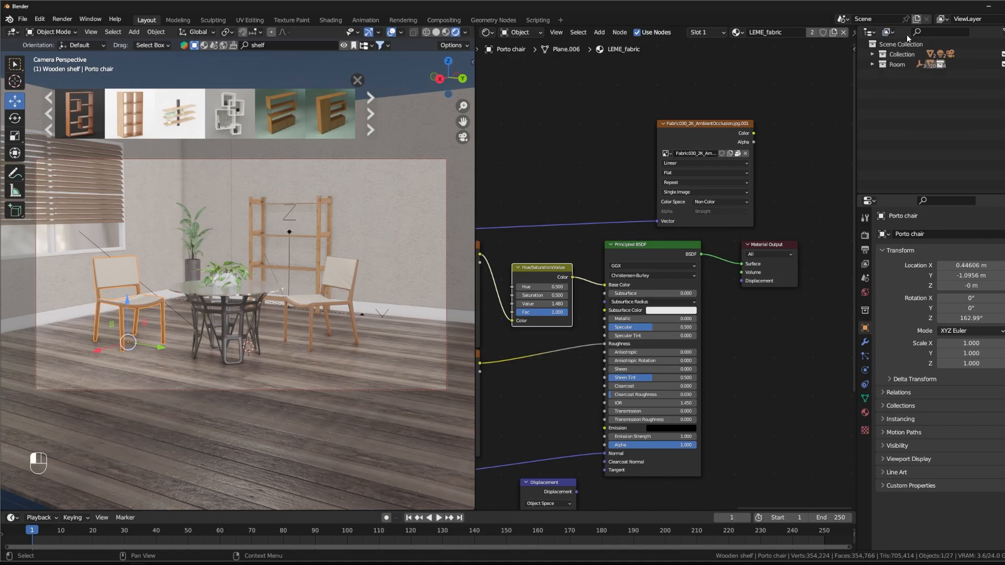
click(867, 32)
click(888, 33)
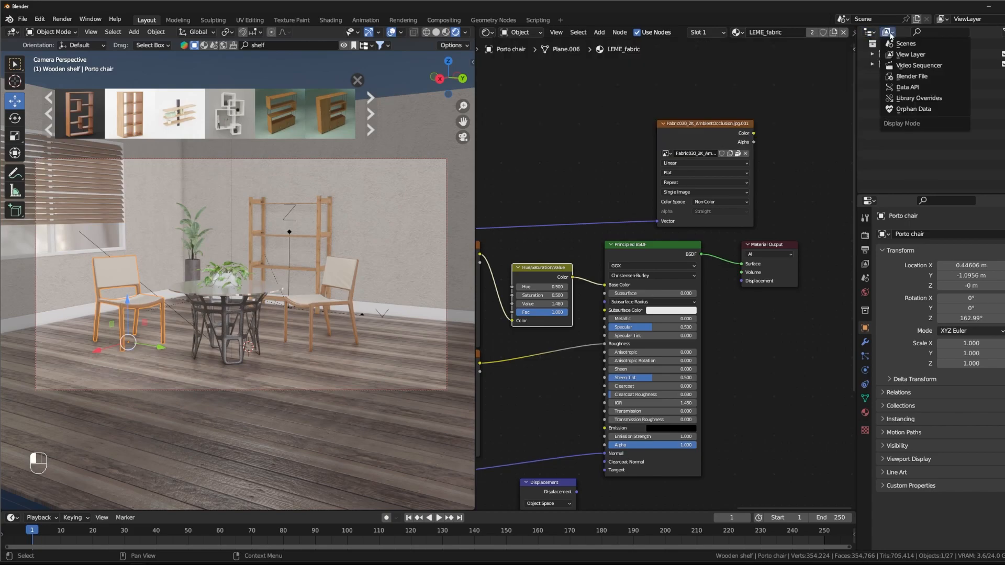
click(911, 76)
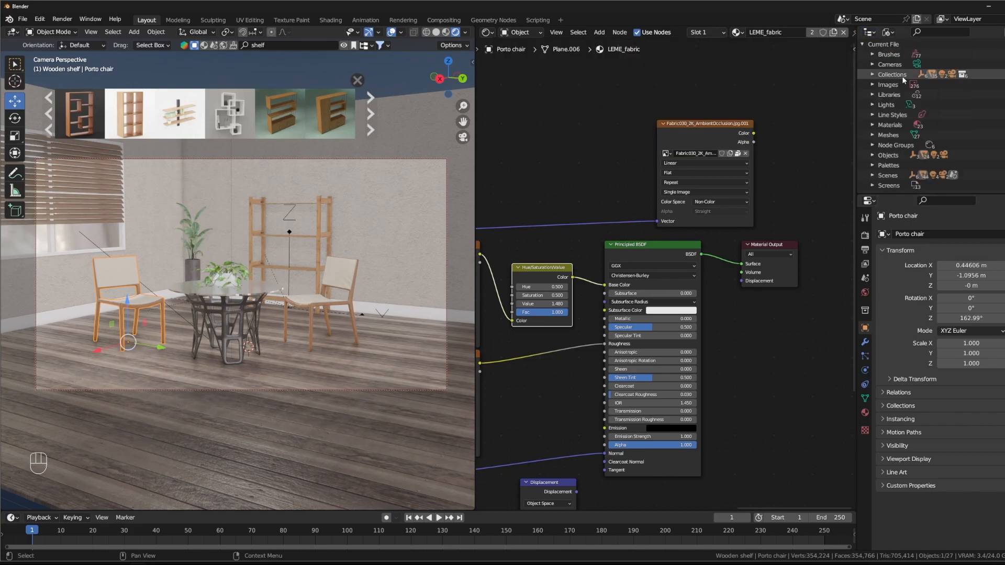
click(871, 124)
Step: Examine the file's stored materials and the chair's LEME_fabric node tree to find leftover materials
scroll(877, 126, down, 10)
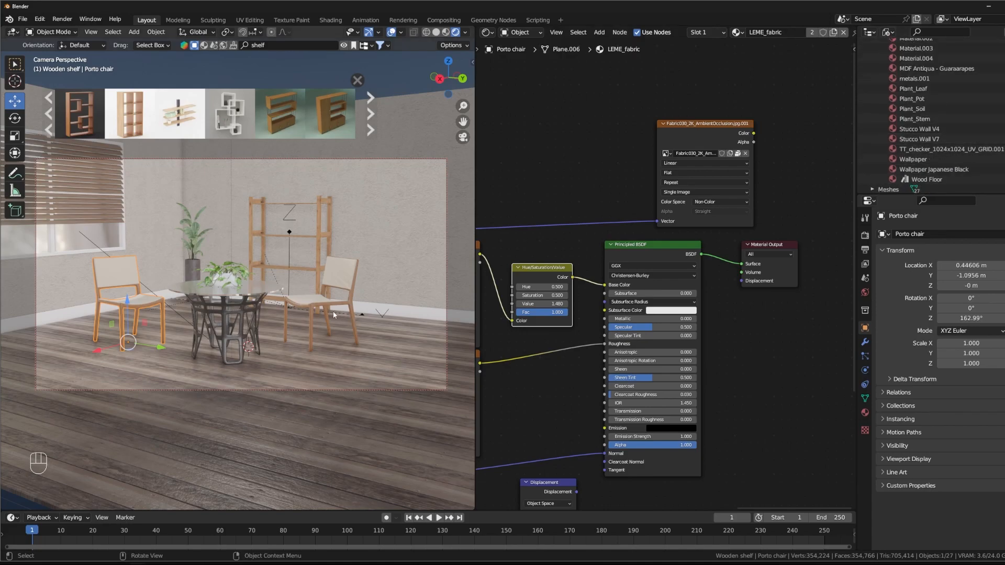
scroll(916, 88, up, 5)
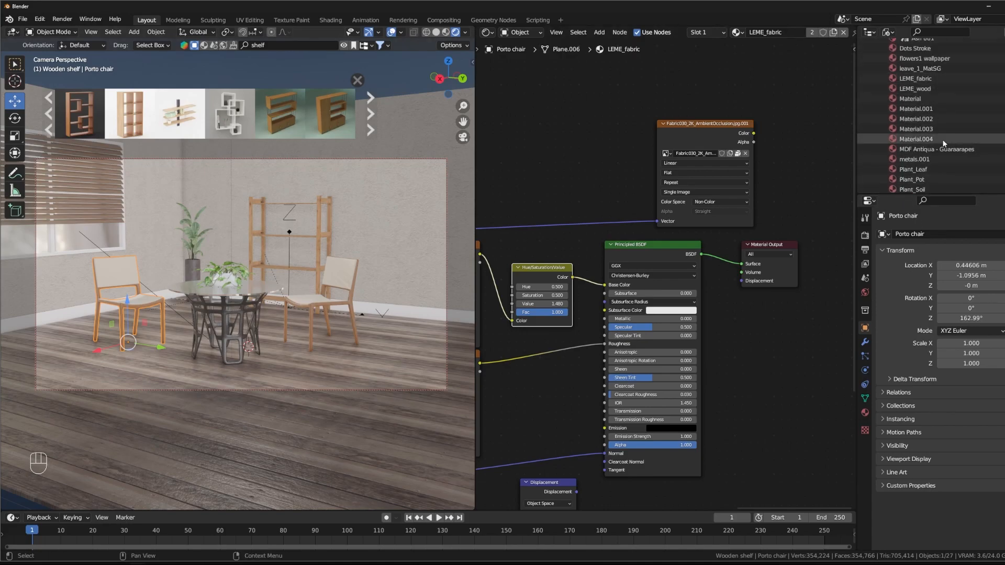
middle_drag(581, 134, 843, 64)
click(683, 186)
middle_drag(695, 319, 678, 165)
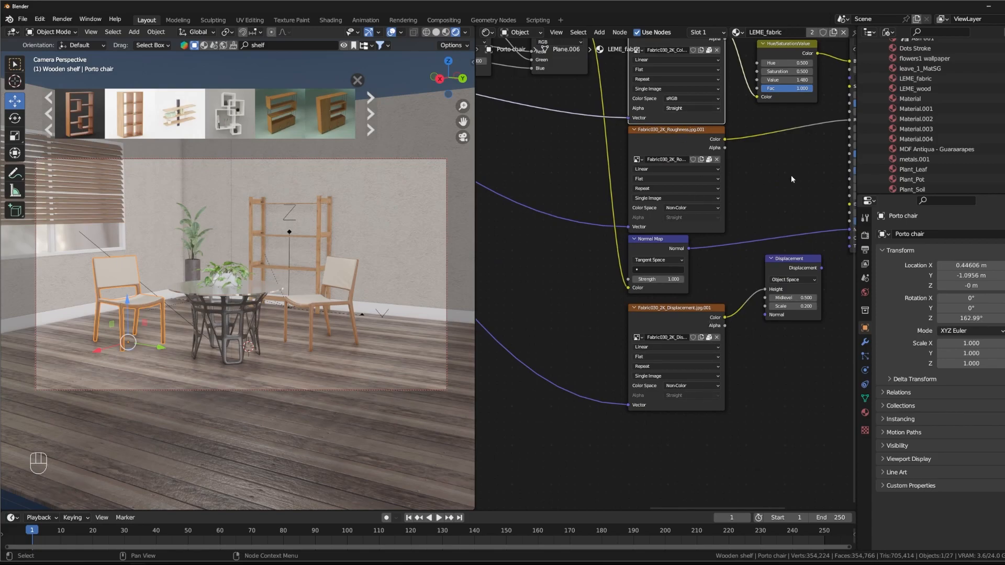
middle_drag(791, 177, 754, 263)
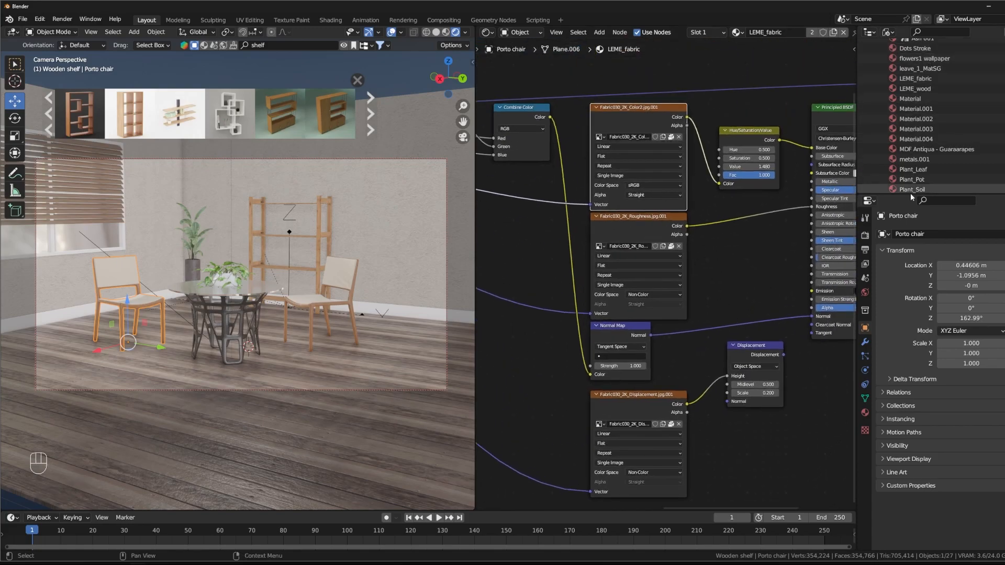
scroll(924, 93, up, 3)
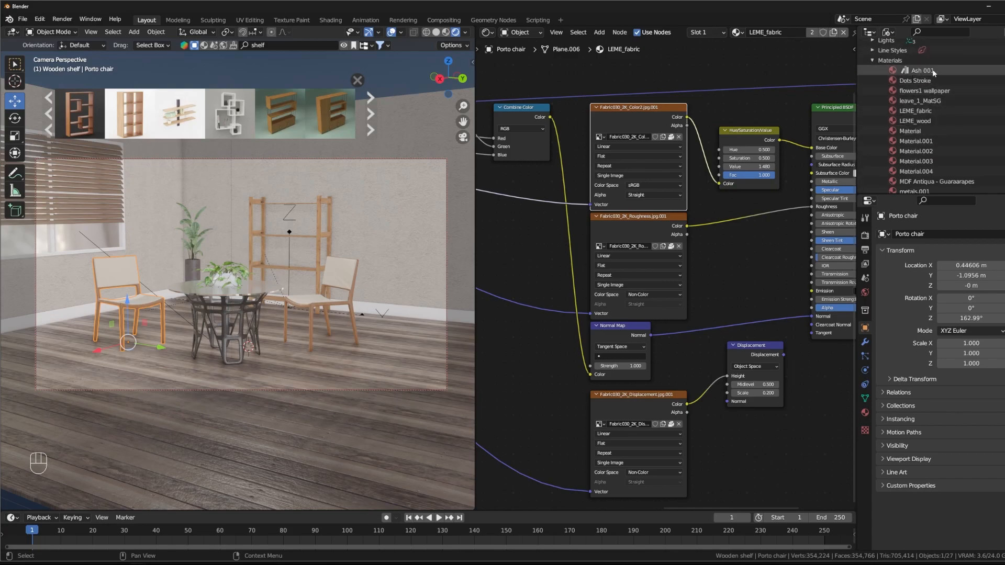
scroll(925, 120, down, 7)
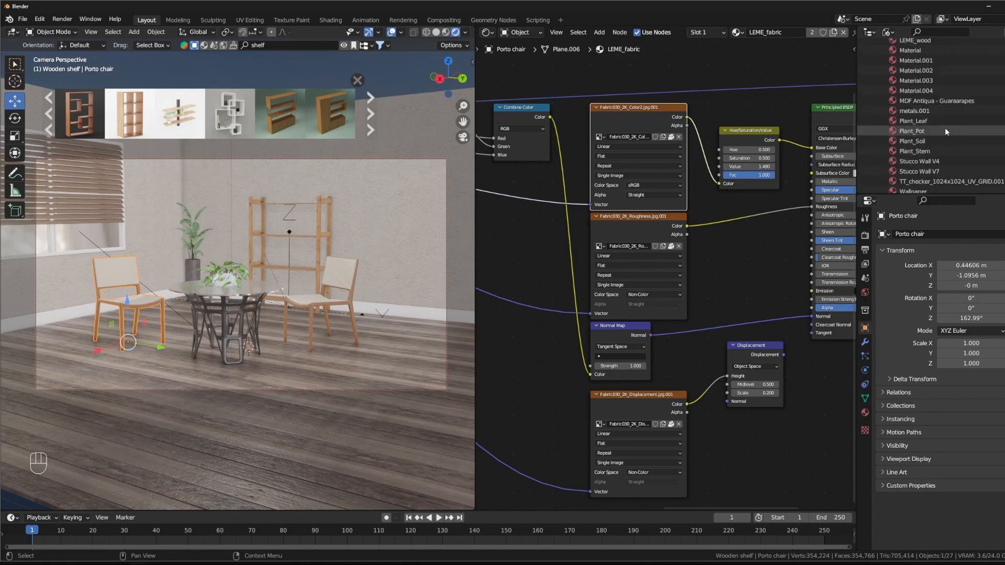
scroll(946, 104, down, 3)
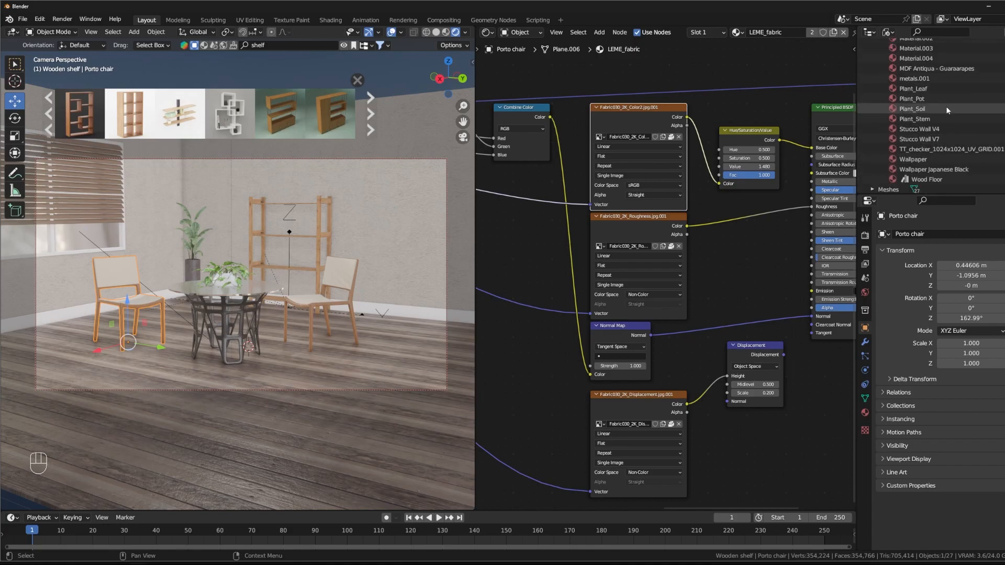
Step: Check the wall's material nodes and delete the leftover Wallpaper material from the file
click(926, 162)
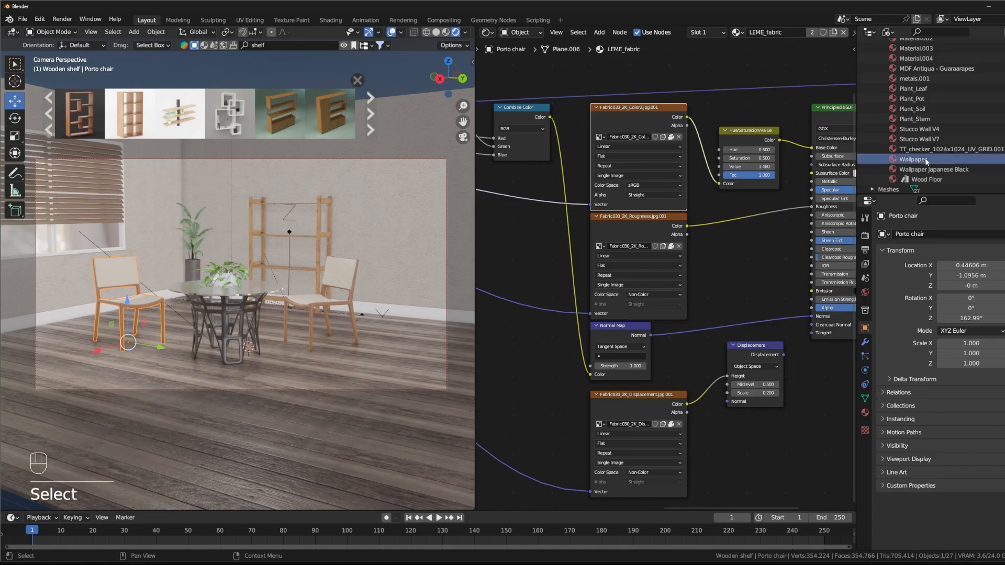
click(405, 209)
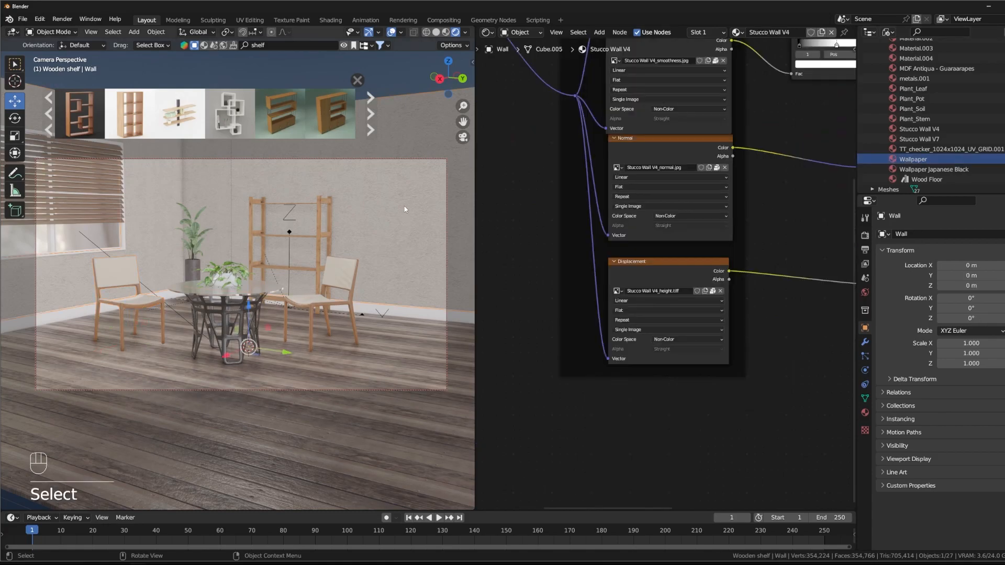
middle_drag(535, 155, 529, 301)
scroll(528, 309, down, 3)
scroll(528, 309, down, 1)
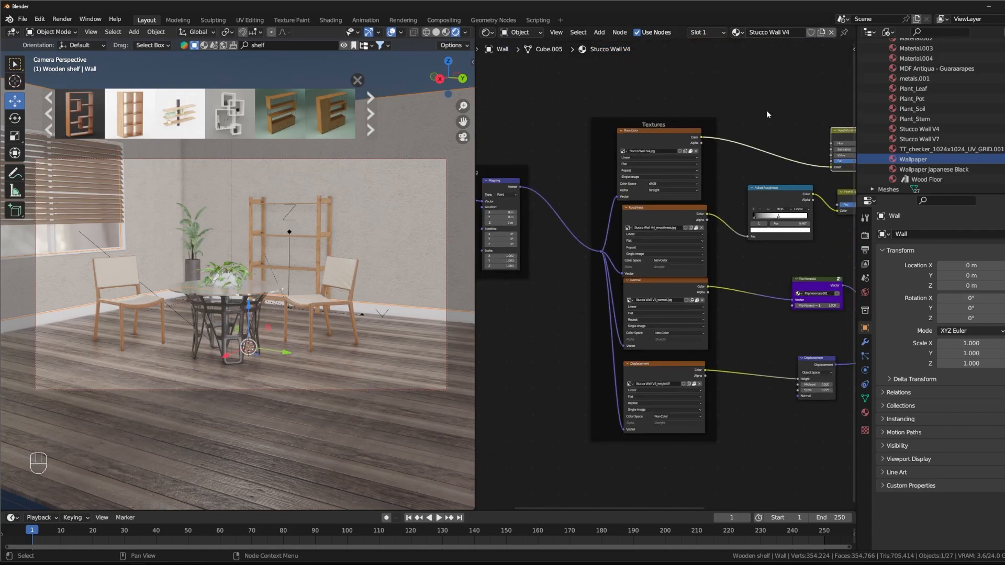
right_click(921, 160)
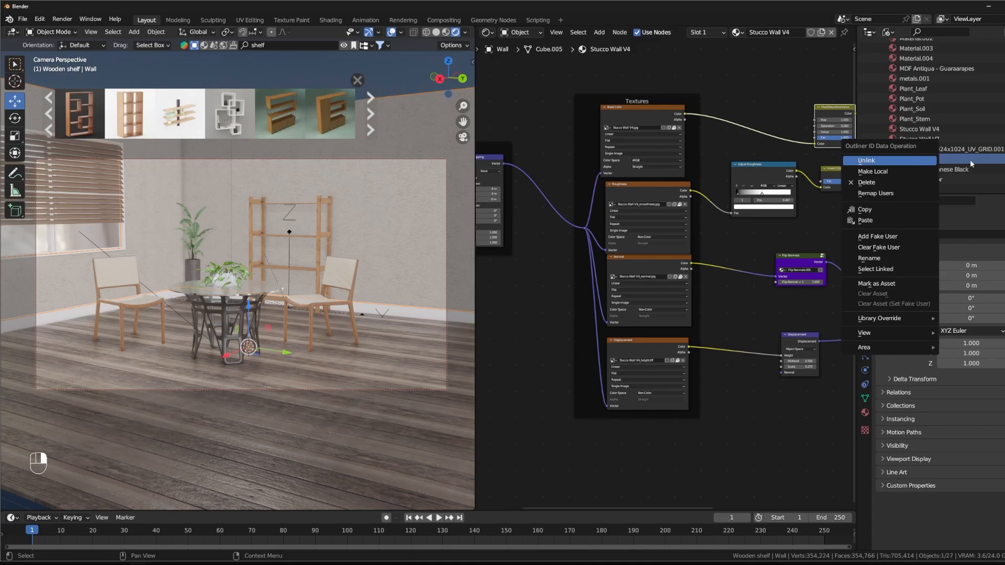
right_click(939, 159)
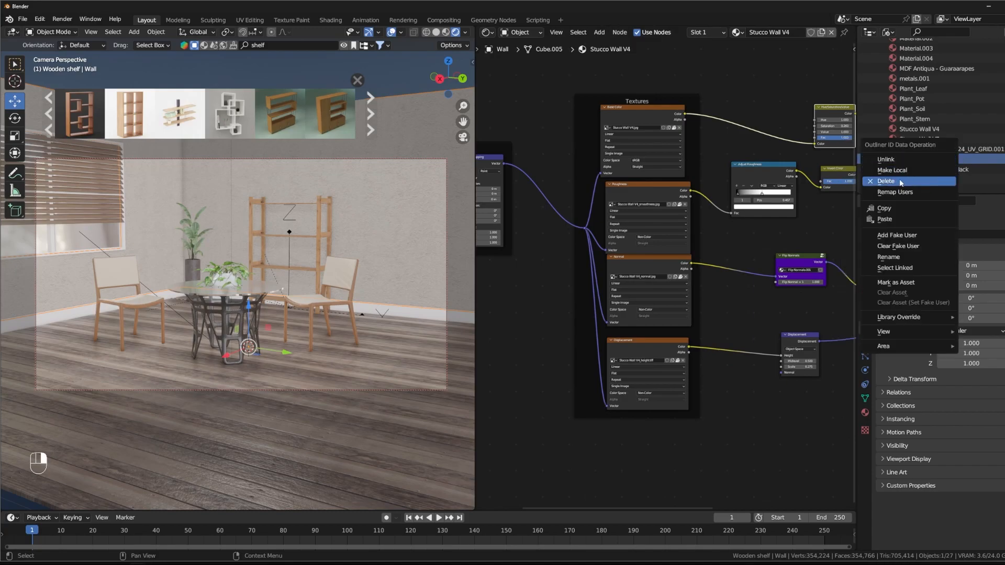
click(899, 182)
Step: Delete the Wallpaper Japanese Black material from the file
click(957, 160)
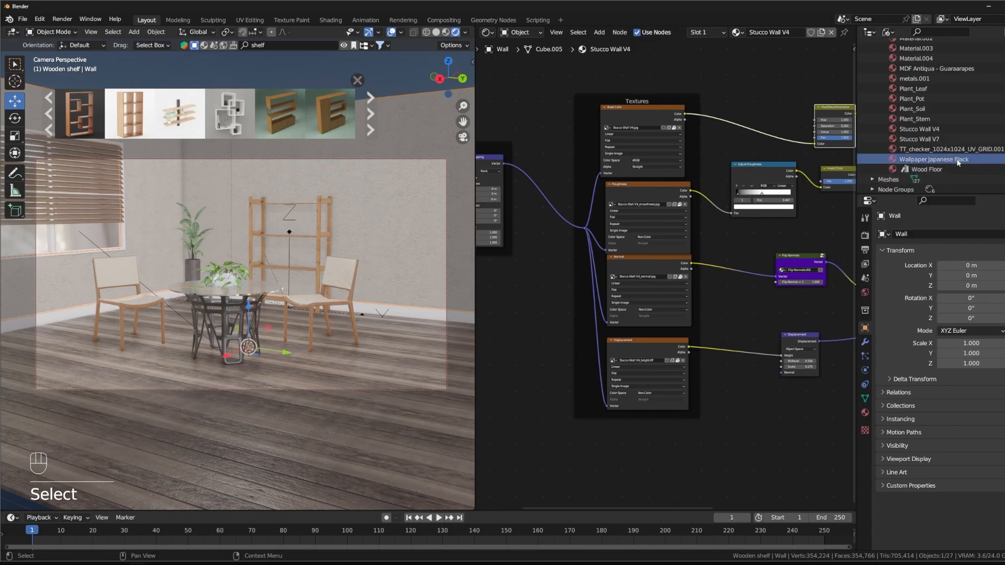
right_click(957, 160)
click(930, 159)
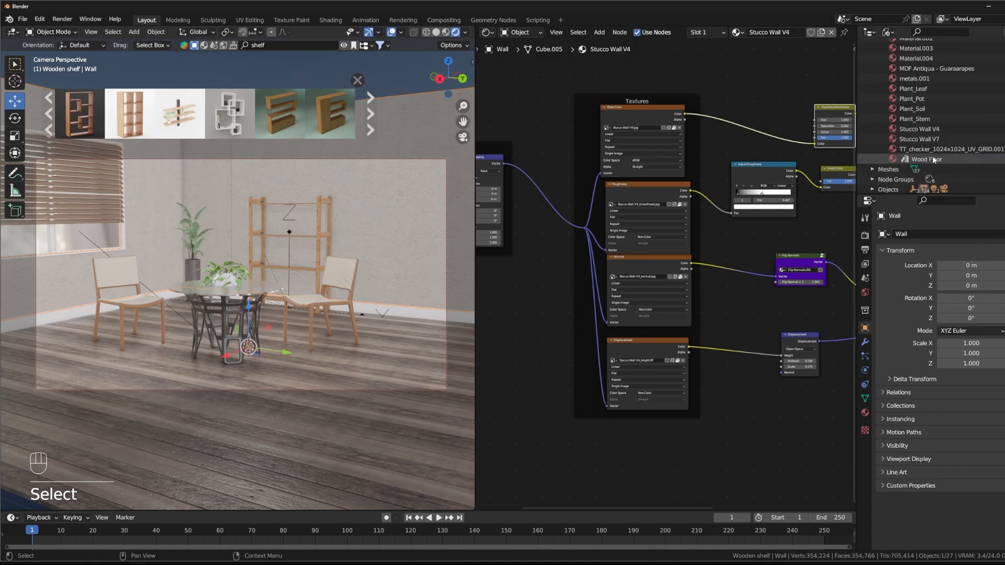
Step: Review the remaining stored materials and delete the leftover Stucco Wall V7 material
click(940, 150)
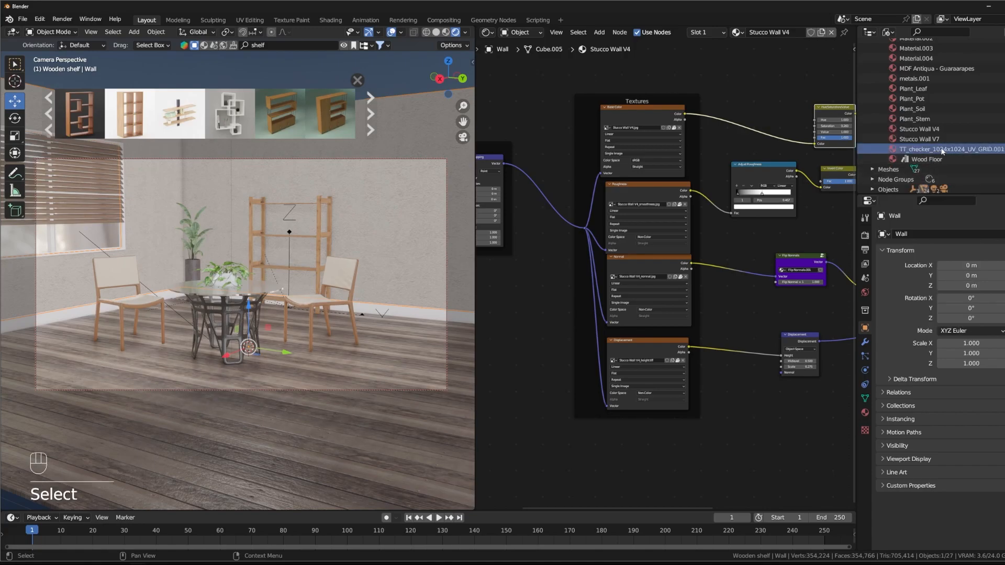
scroll(951, 145, up, 3)
scroll(950, 145, down, 3)
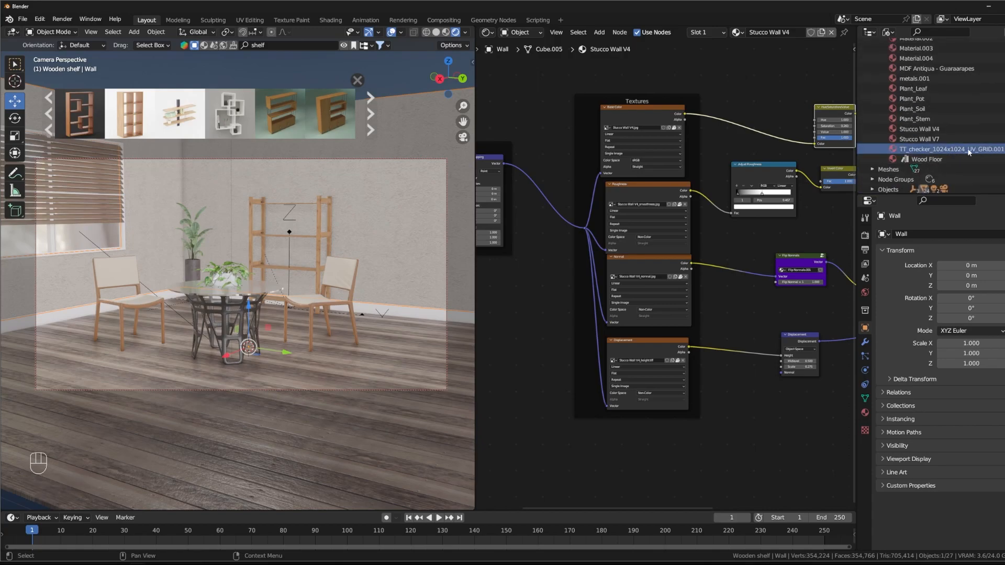
scroll(914, 130, up, 5)
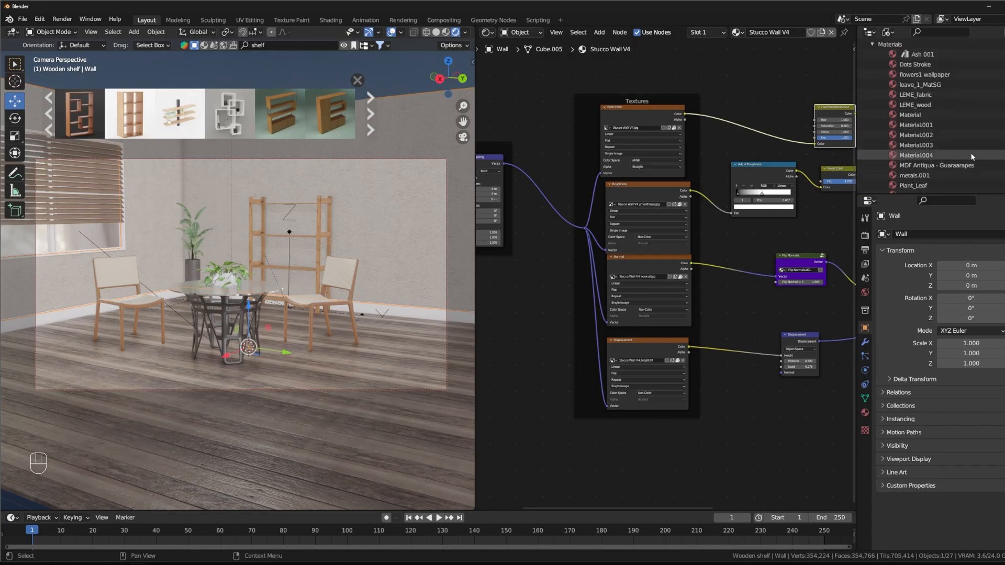
scroll(942, 167, down, 3)
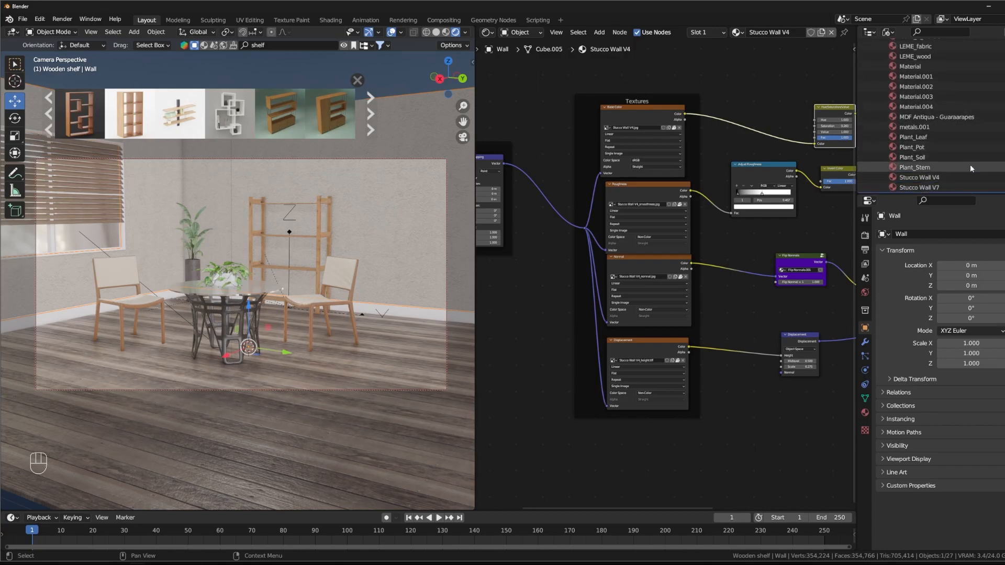
scroll(969, 164, down, 2)
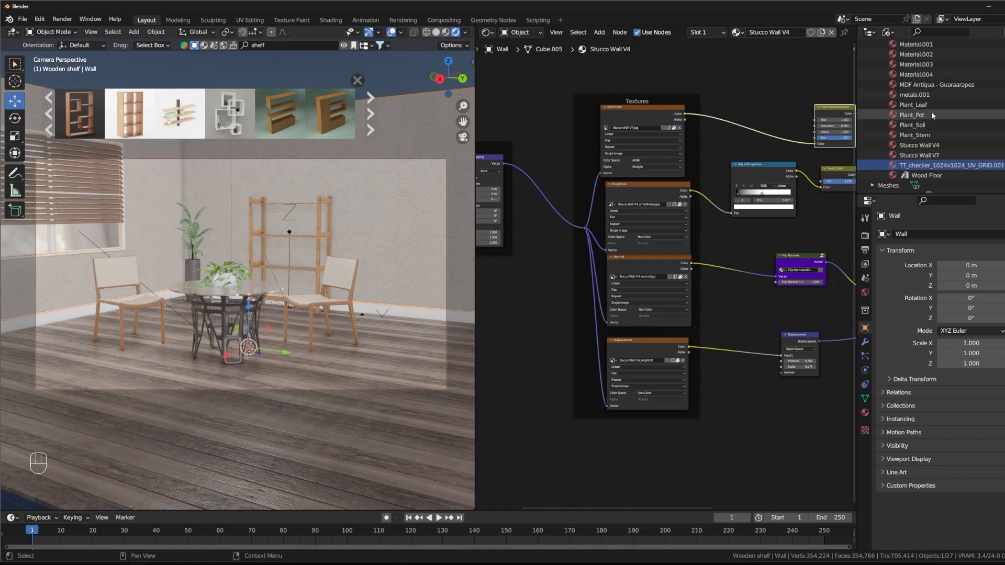
click(929, 155)
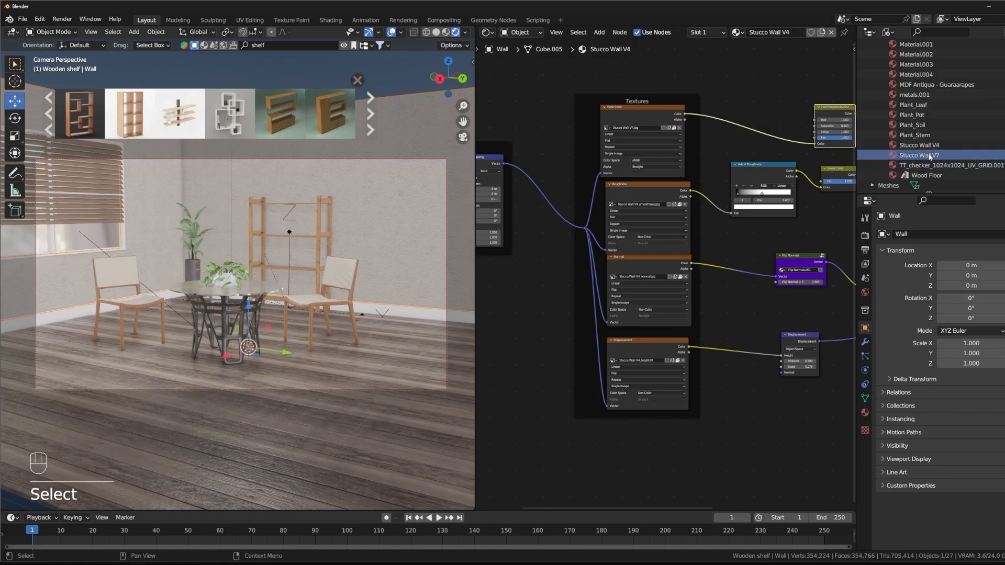
right_click(919, 155)
click(925, 156)
Step: Try deleting the MDF Antiqua material from the file, and undo the deletion
click(918, 146)
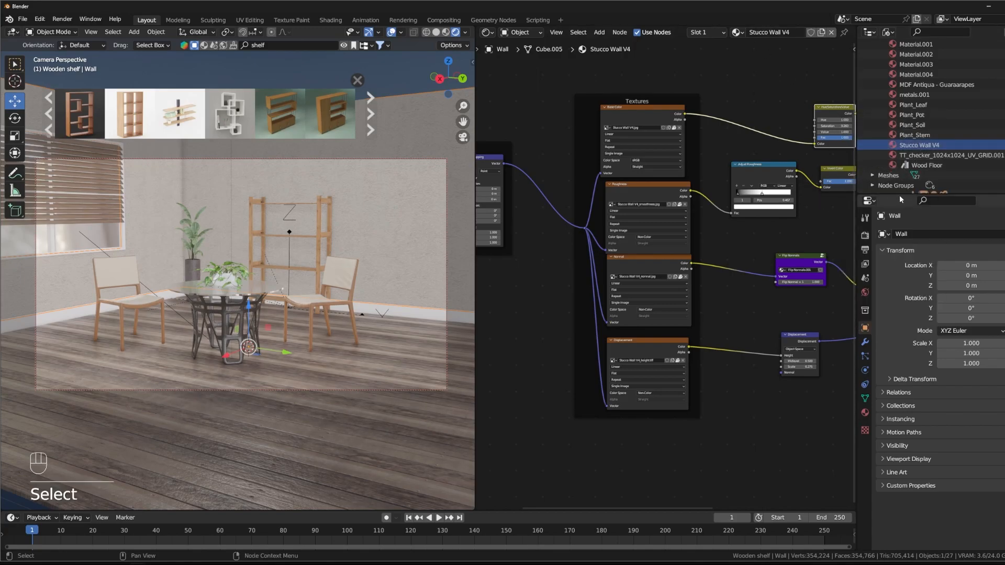
scroll(963, 141, up, 3)
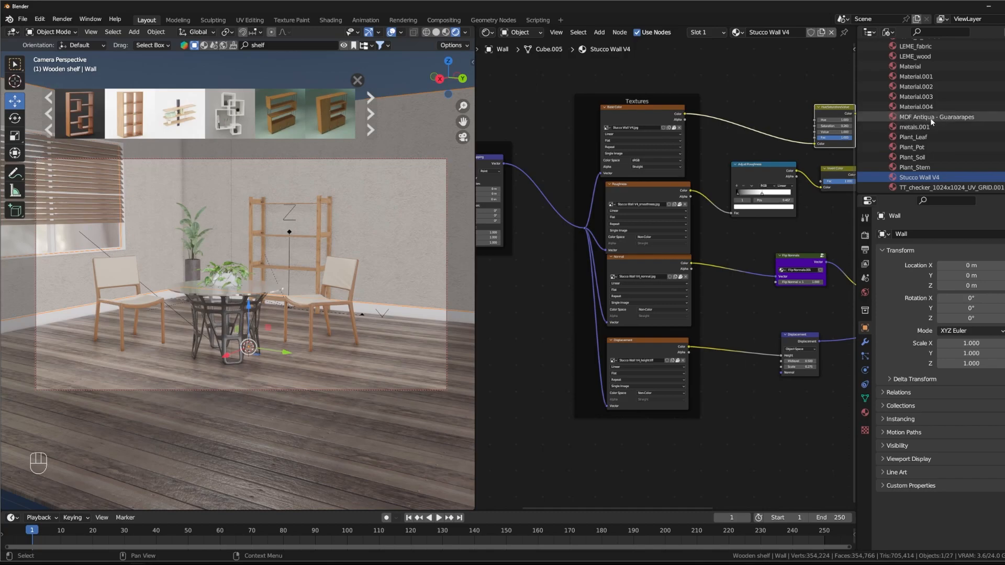
click(931, 118)
right_click(948, 118)
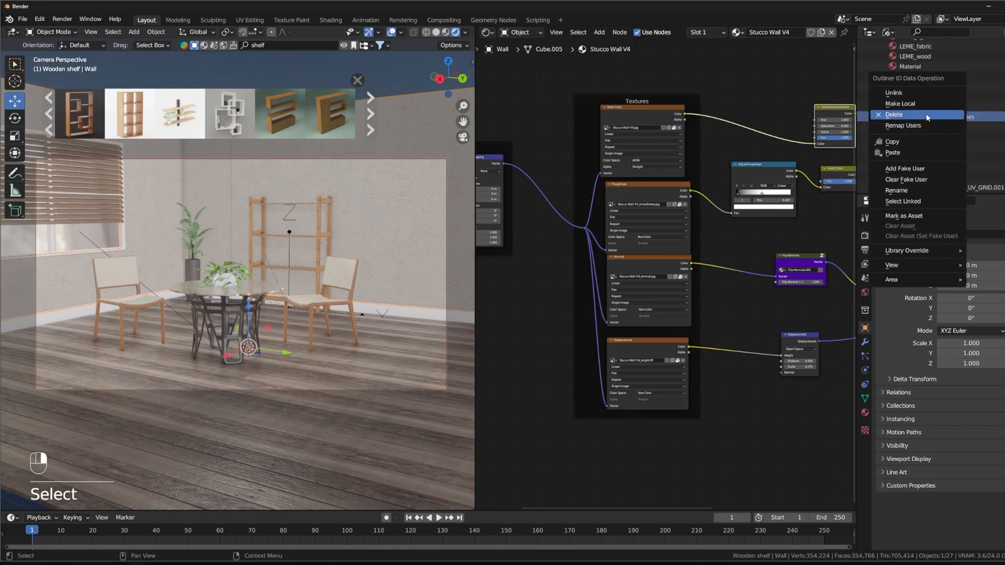
click(927, 115)
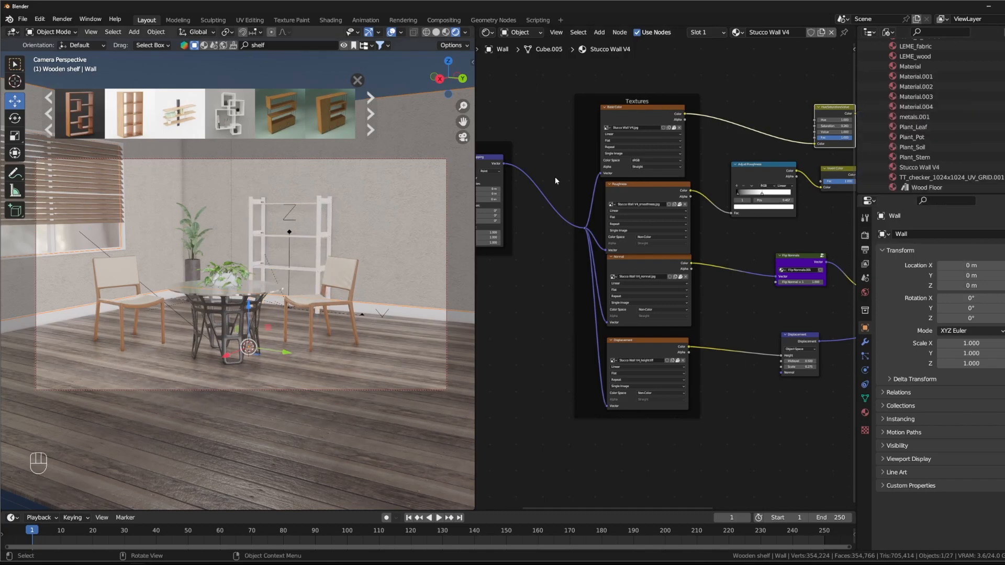
key(ctrl+z)
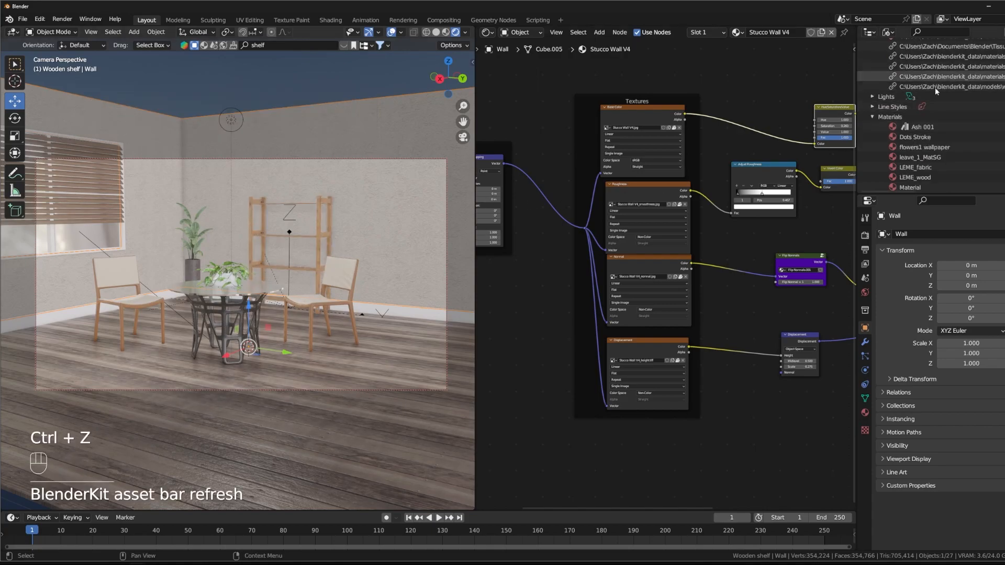
Step: Examine the file's stored objects and collapse the Materials, Objects and Libraries lists in the outliner
scroll(931, 137, down, 3)
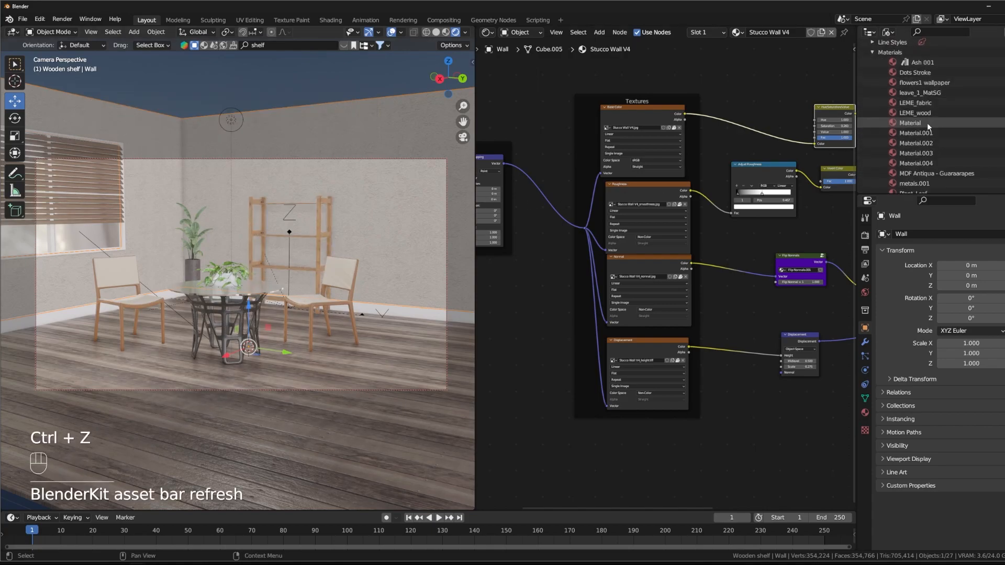
click(874, 54)
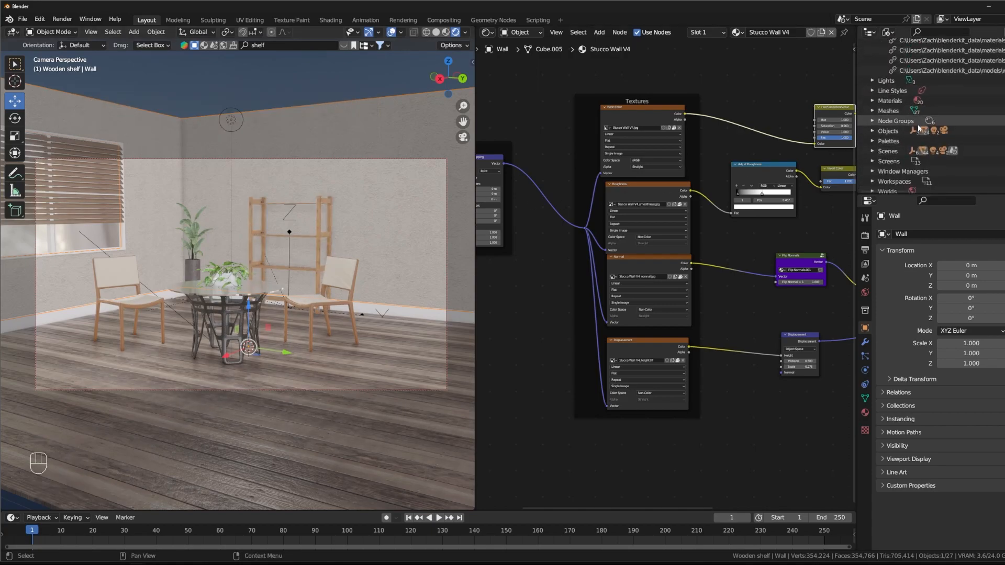
click(877, 132)
click(871, 132)
scroll(972, 108, down, 10)
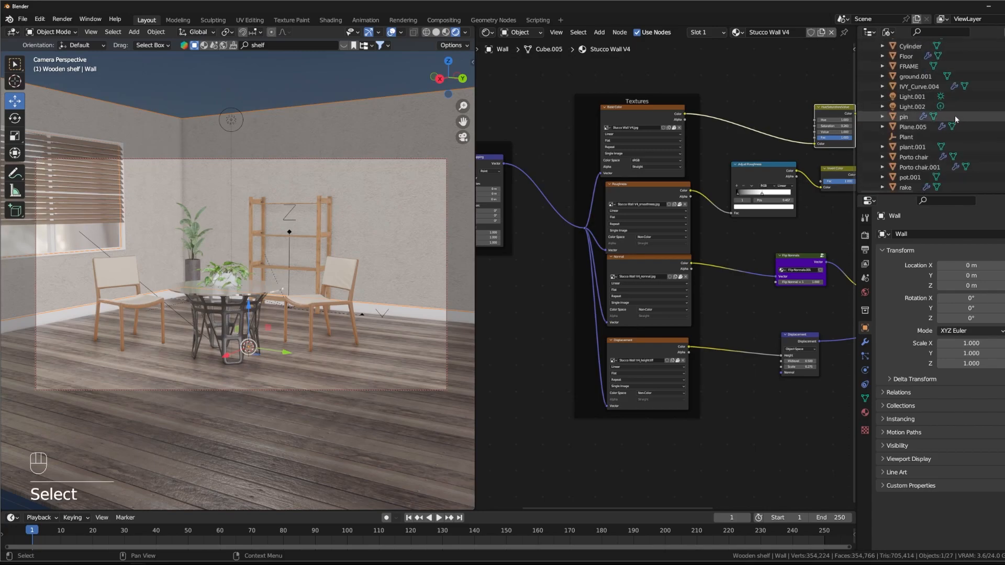
scroll(924, 126, up, 10)
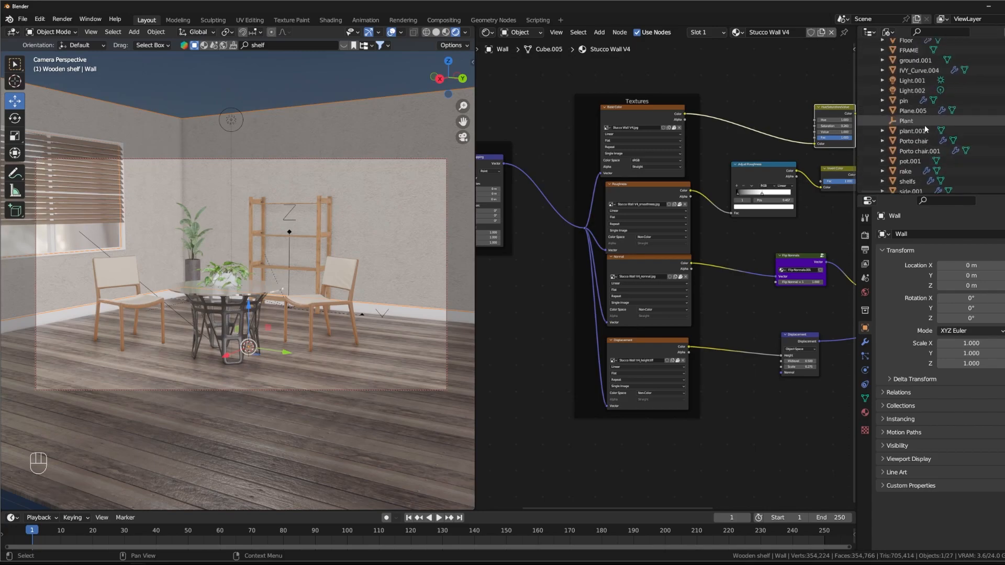
scroll(916, 105, up, 6)
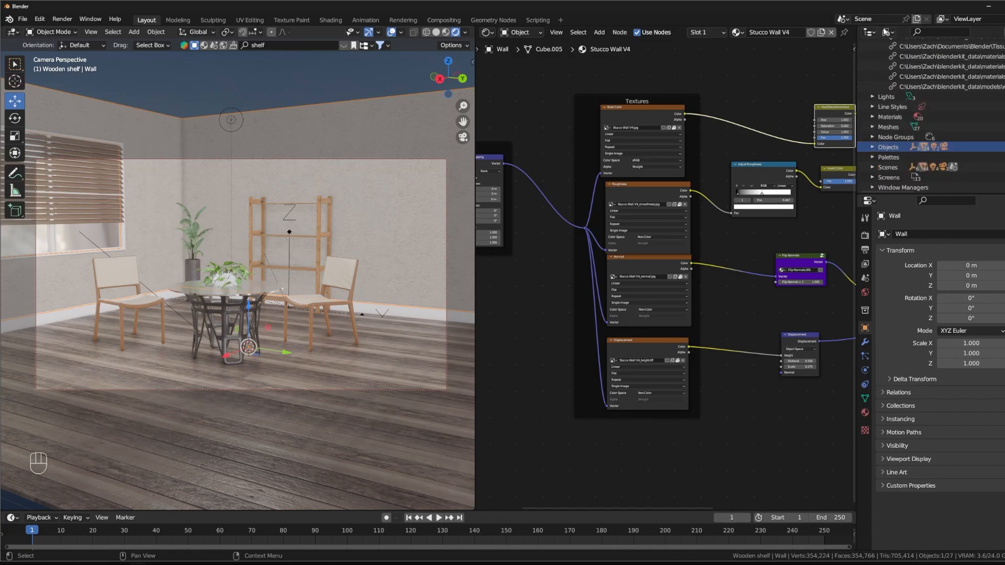
scroll(905, 116, up, 3)
click(872, 94)
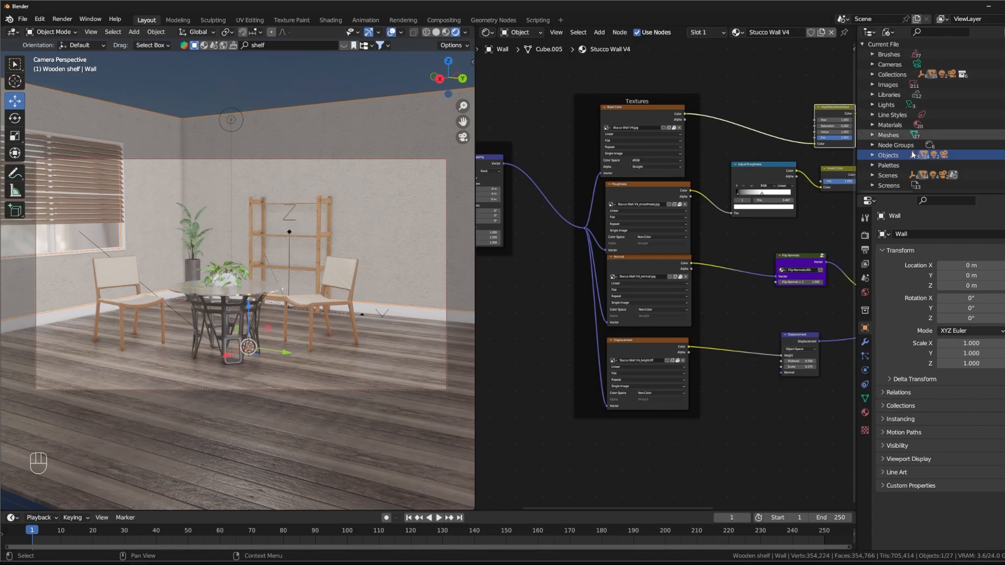
Step: Try the outliner's Scenes display mode and expand the Scene entry
scroll(906, 146, down, 3)
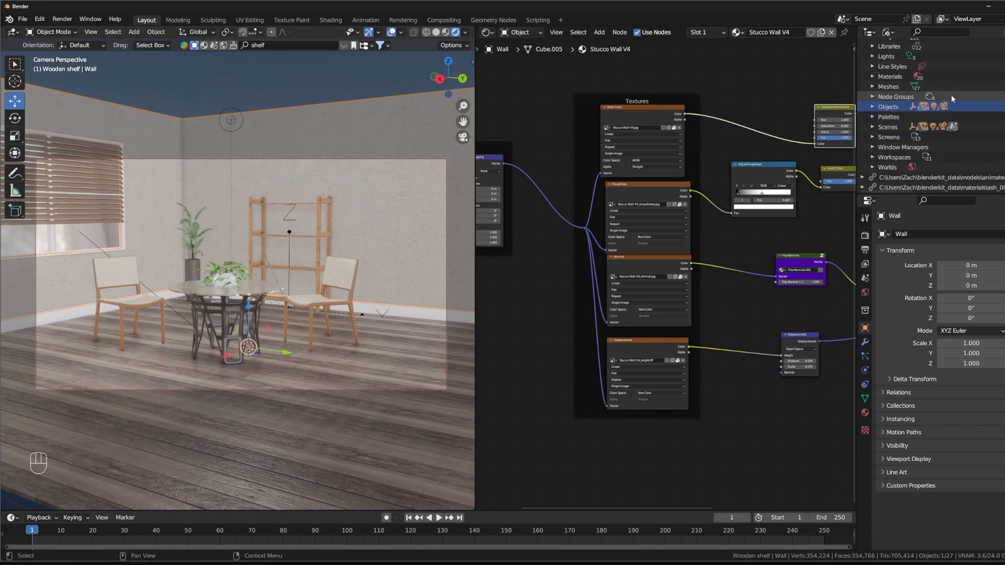
click(891, 33)
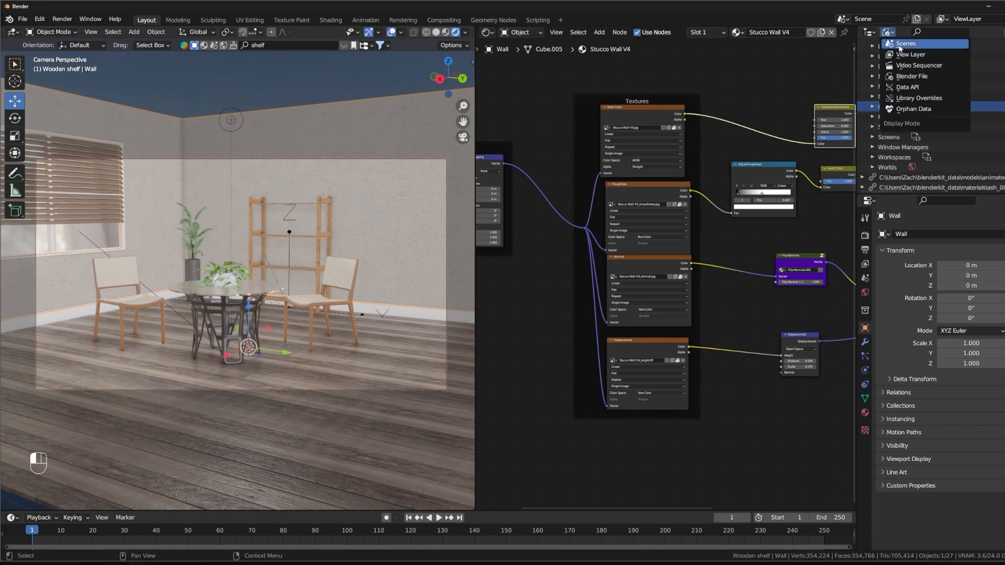
click(916, 47)
click(888, 32)
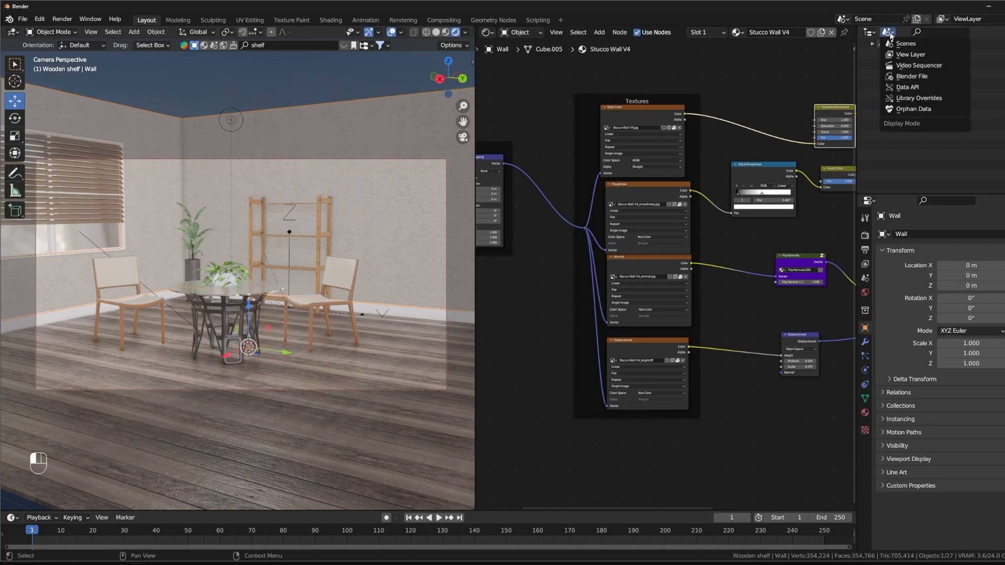
click(915, 45)
click(872, 44)
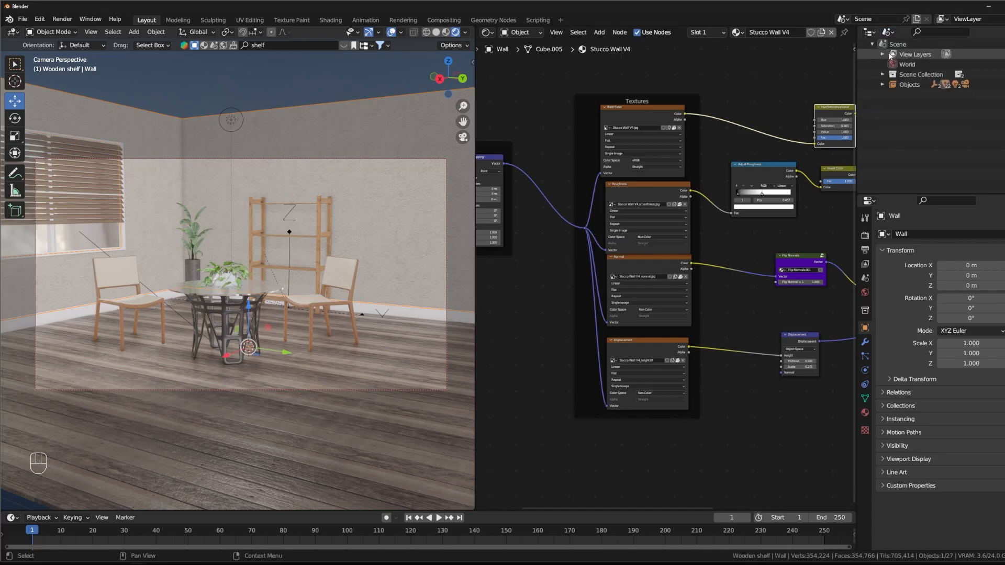
Step: Set the outliner's display mode to View Layer
click(887, 33)
click(910, 55)
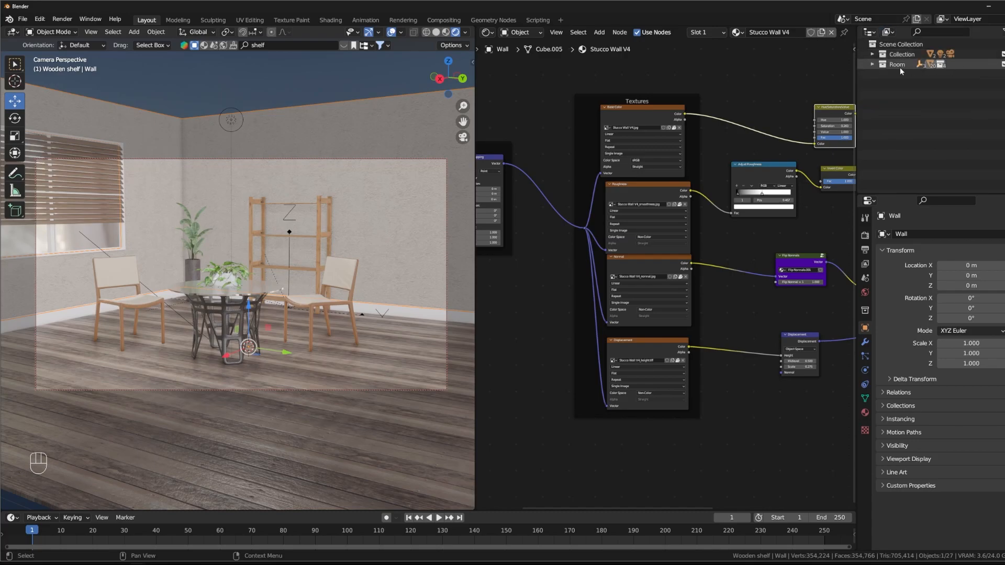
click(892, 34)
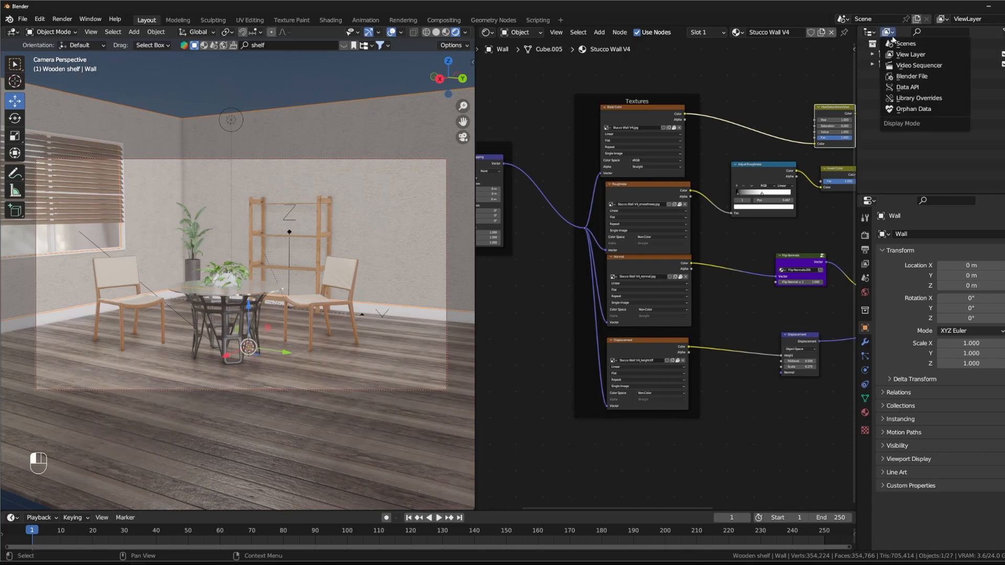
click(940, 61)
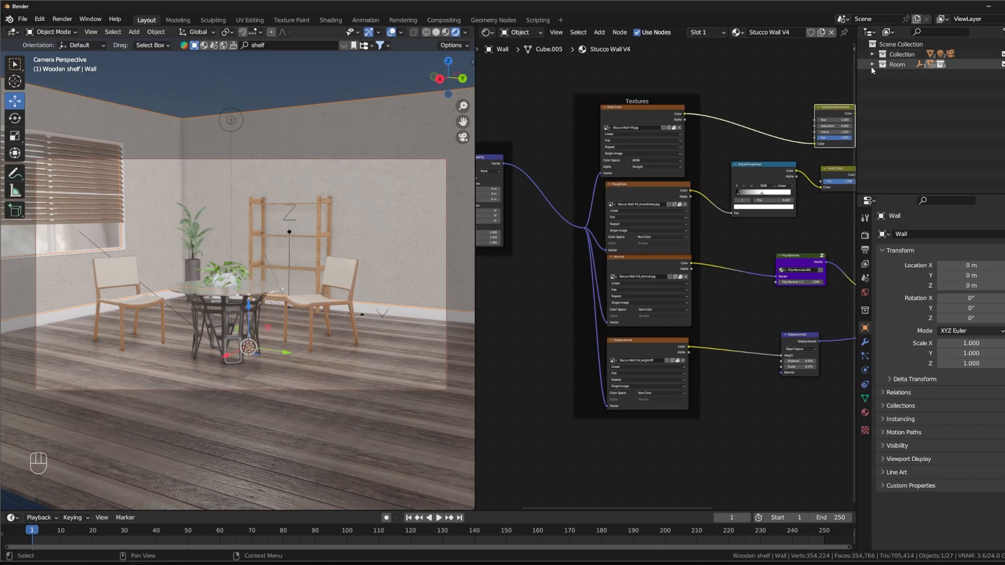
Step: Orbit the camera slightly higher so it looks down more on the table and chairs
middle_drag(339, 263, 346, 295)
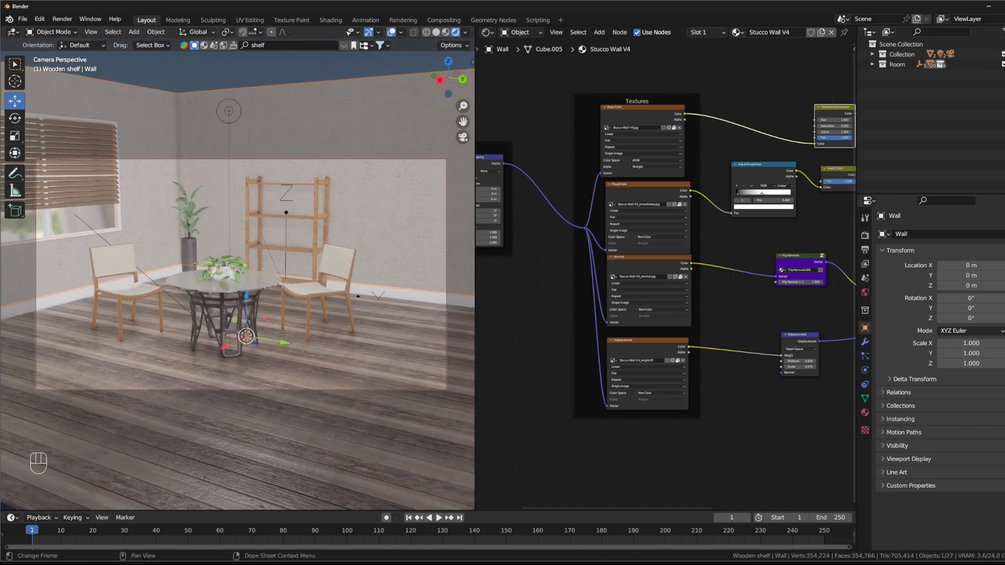
mouse_move(155, 563)
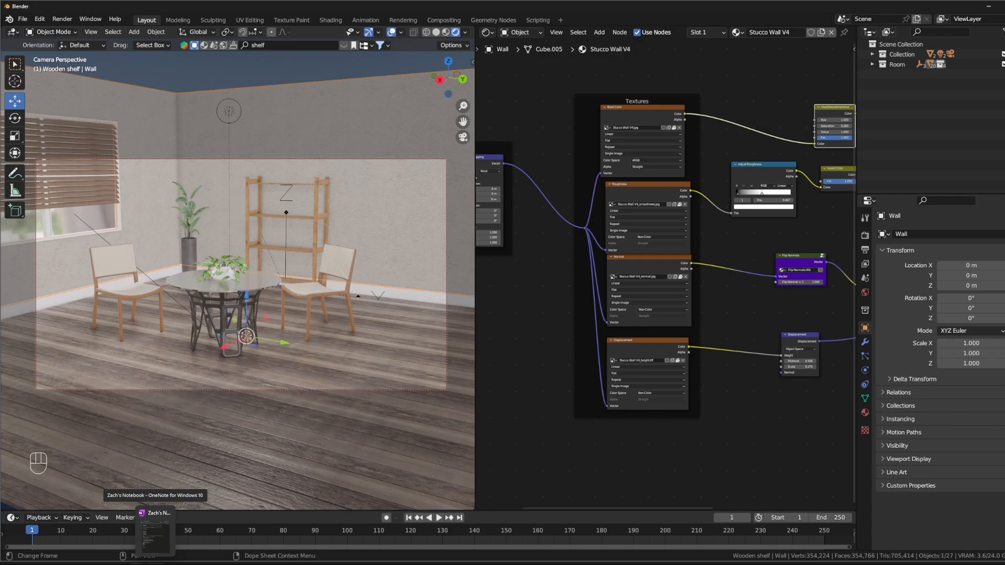